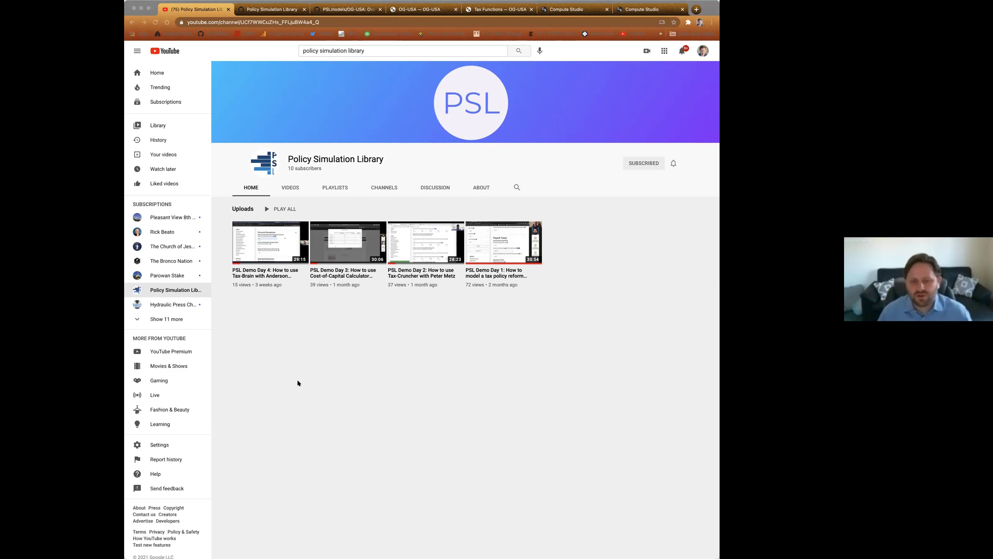
Switch to the Policy Simulation Library organization page on GitHub and look through its list of repositories
{"action": "left_click", "coordinate": [184, 157]}
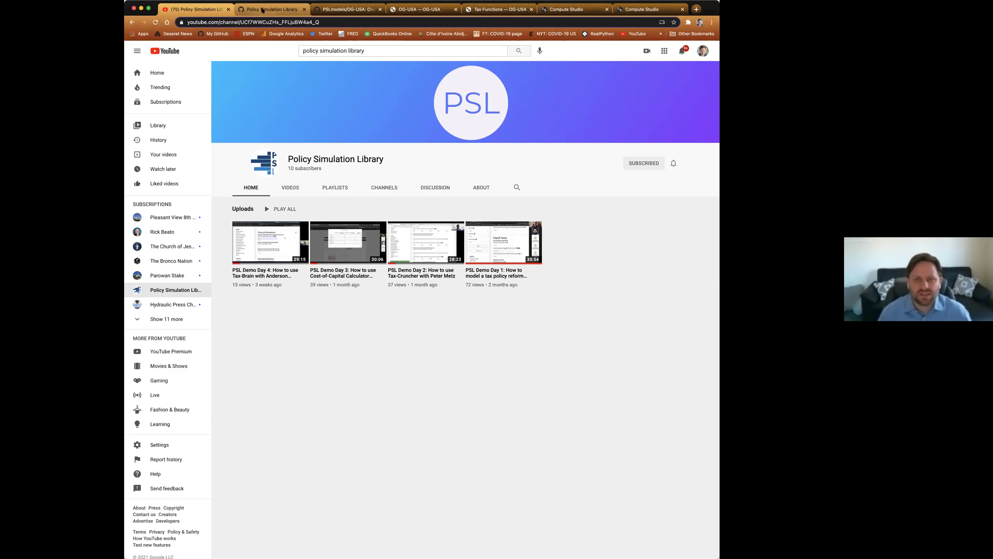
{"action": "key", "text": "ctrl+Tab"}
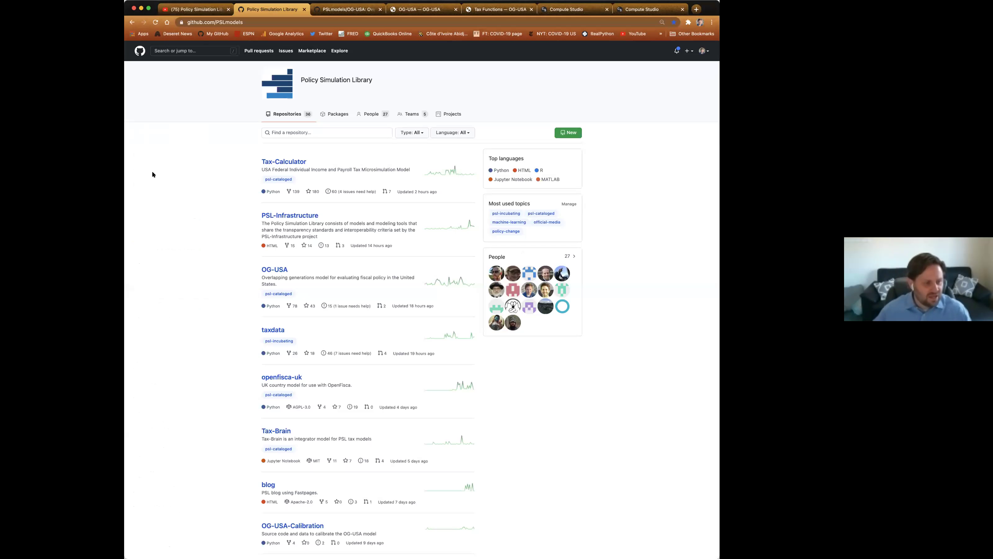
{"action": "key", "text": "super+Tab"}
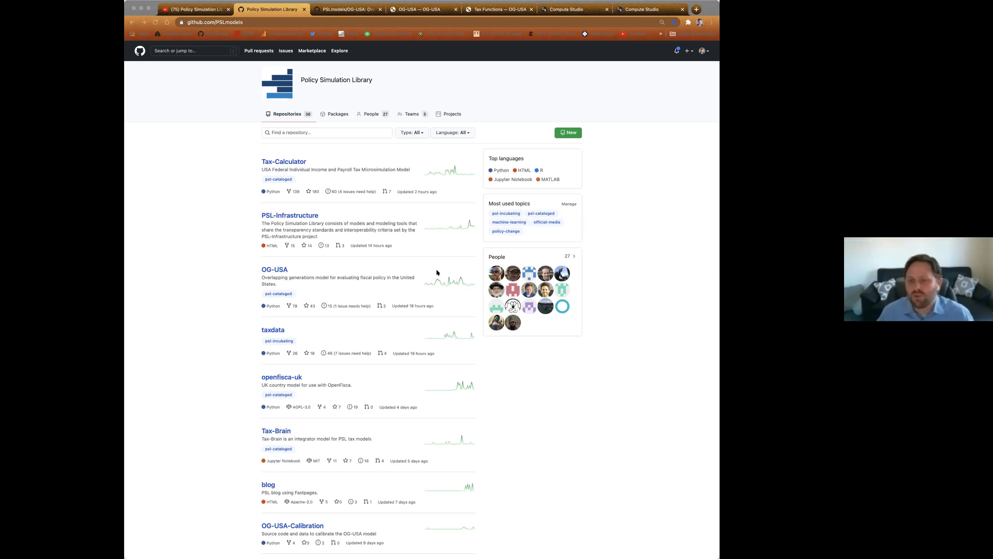
{"action": "left_click", "coordinate": [213, 198]}
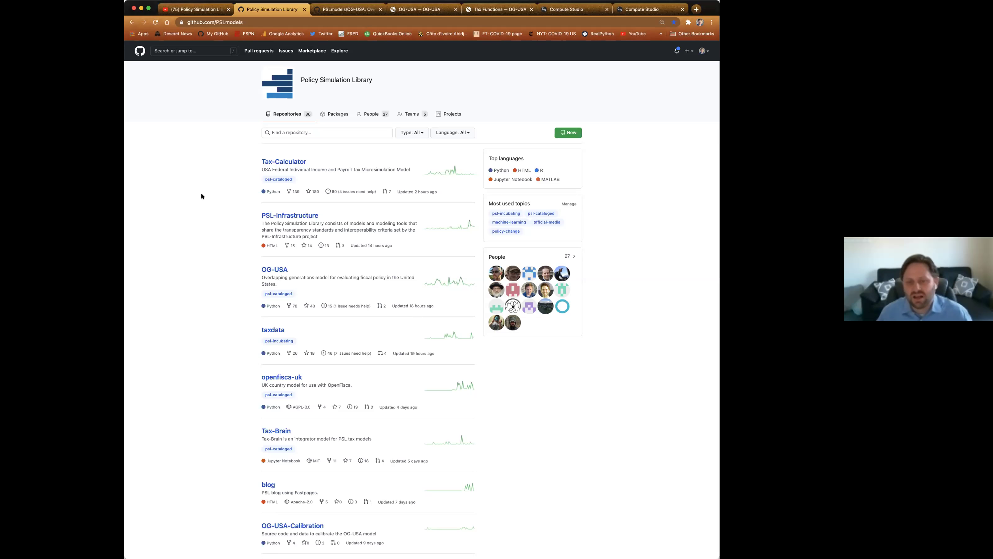
{"action": "scroll", "coordinate": [202, 194], "scroll_direction": "down", "scroll_amount": 2}
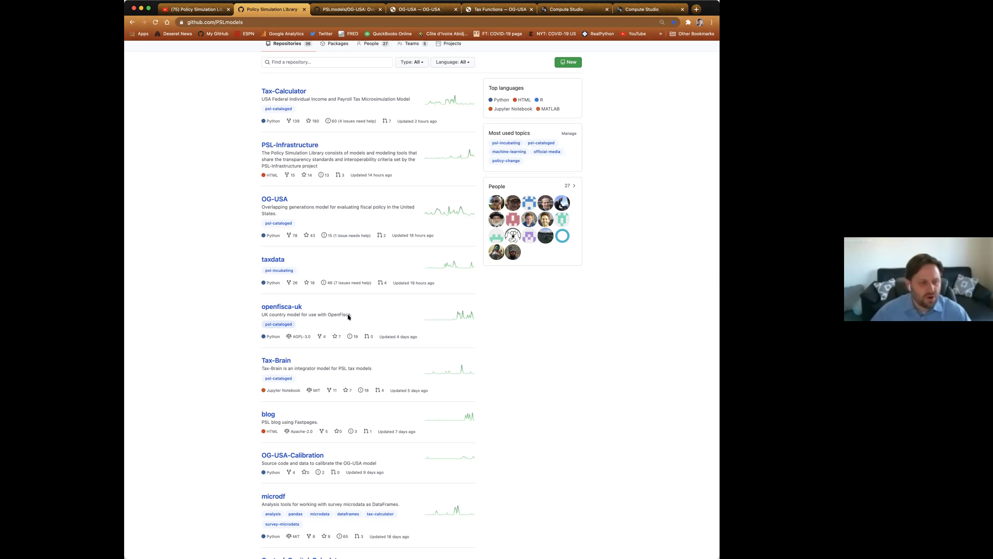
{"action": "key", "text": "super+Tab"}
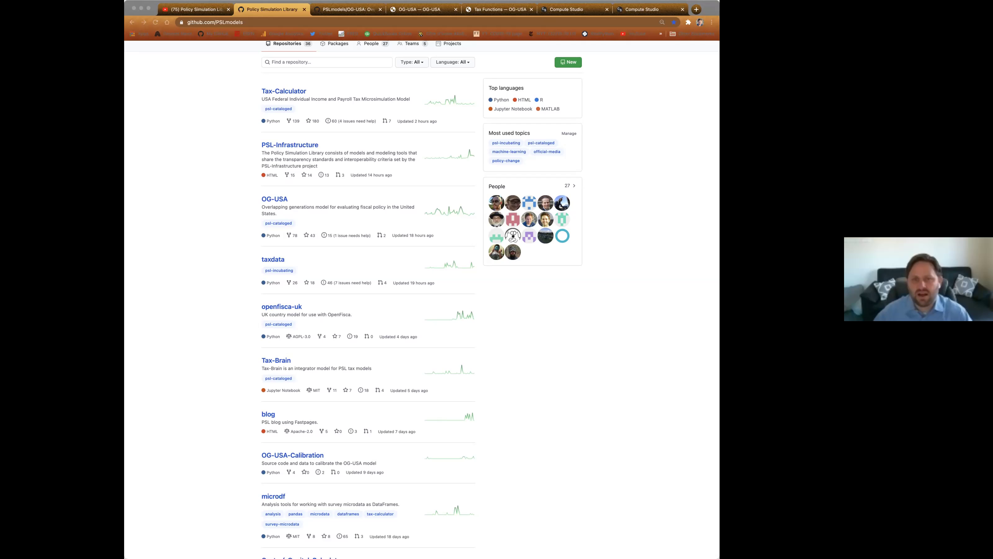
{"action": "left_click", "coordinate": [215, 96]}
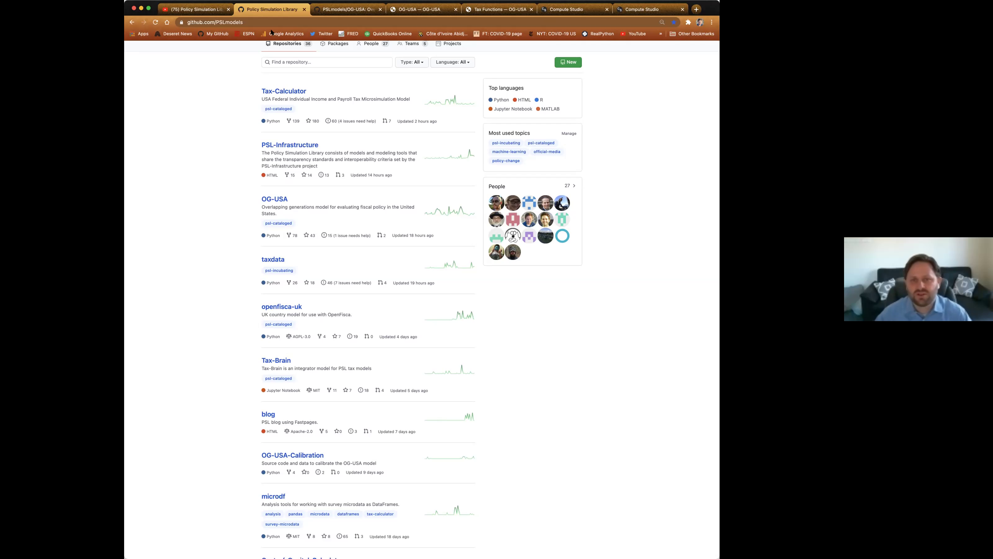
{"action": "left_click", "coordinate": [443, 20]}
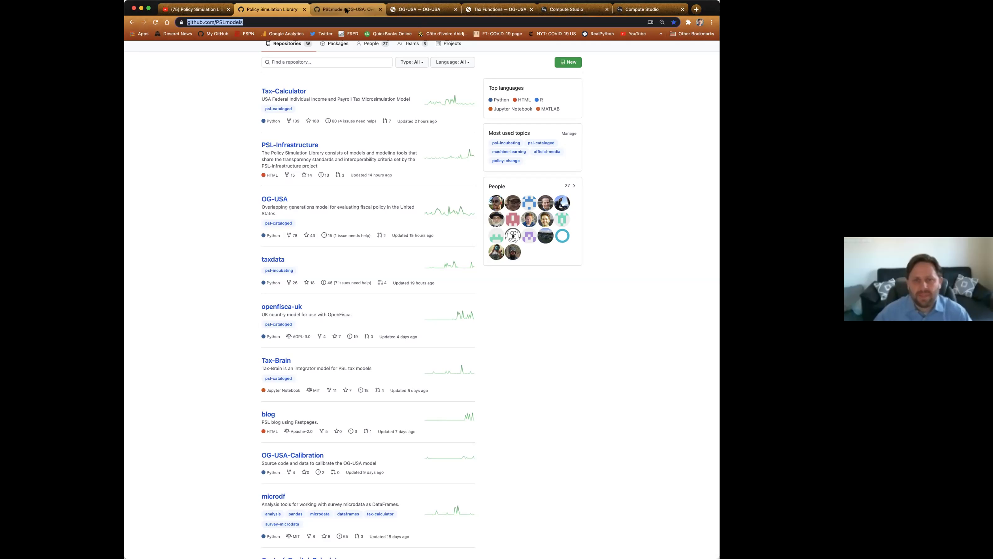
Show the top of the OG-USA repository page and enlarge it for easier reading
{"action": "key", "text": "ctrl+Tab"}
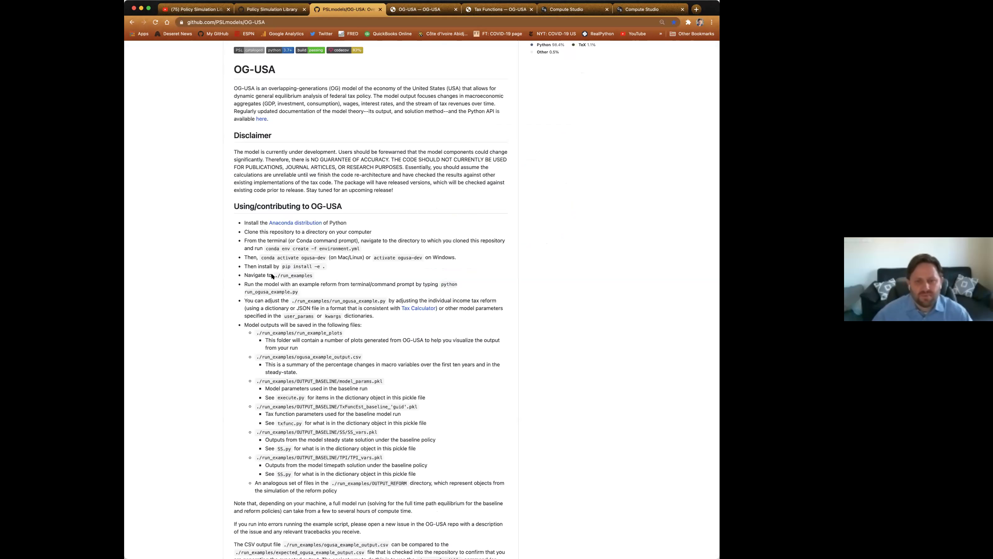
{"action": "scroll", "coordinate": [272, 276], "scroll_direction": "up", "scroll_amount": 10}
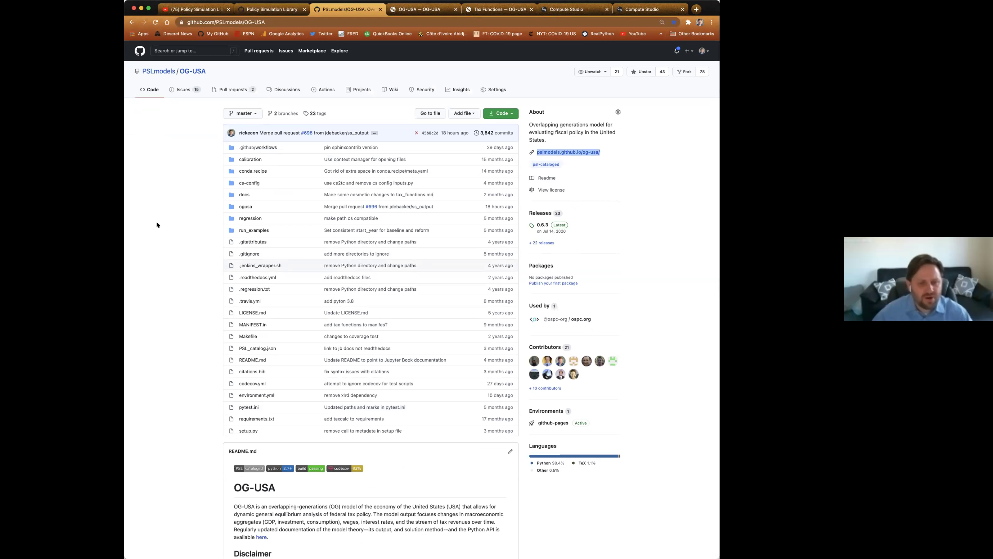
{"action": "left_click", "coordinate": [168, 203]}
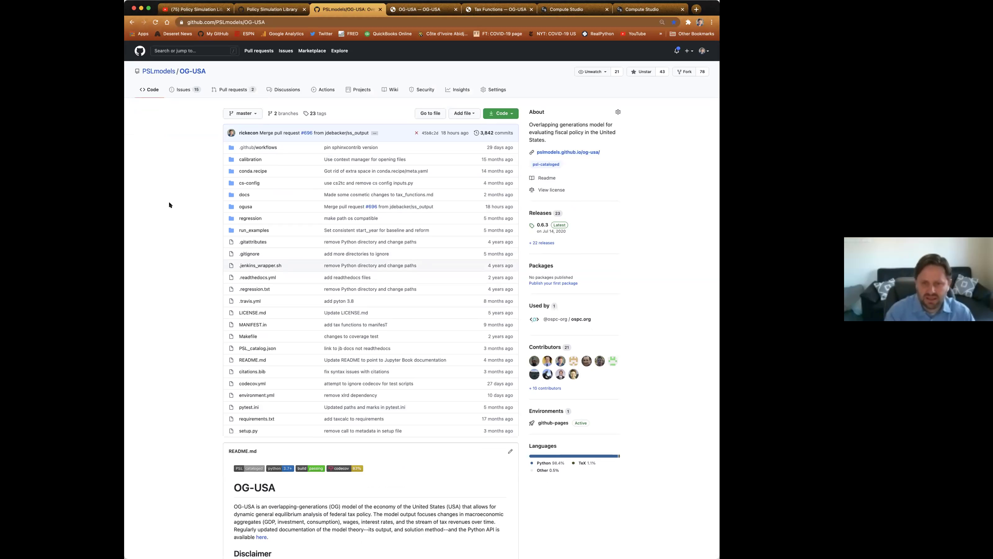
{"action": "key", "text": "super+equal"}
{"action": "key", "text": "super+equal"}
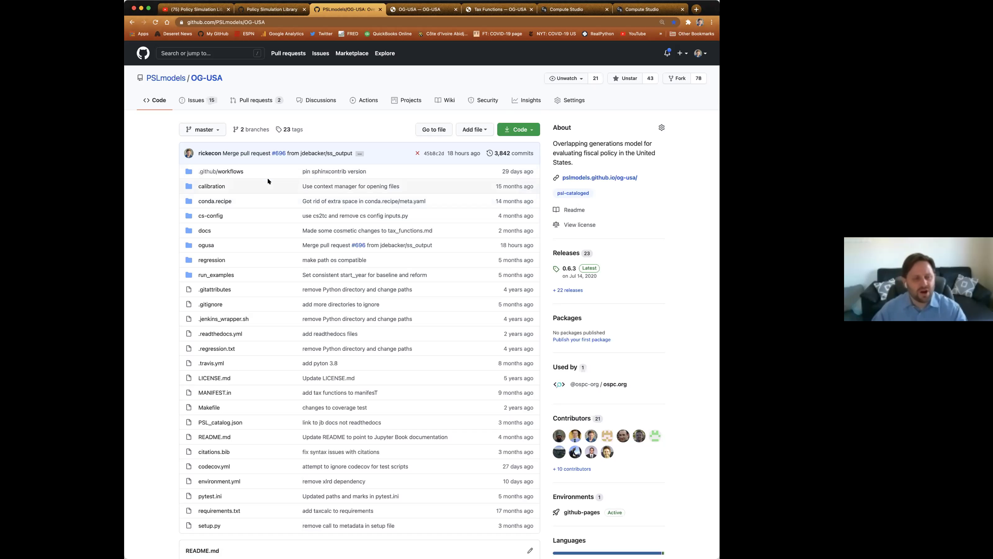
Review the OG-USA repository's file list and README instructions, and bring up the OG-USA documentation site
{"action": "scroll", "coordinate": [268, 181], "scroll_direction": "down", "scroll_amount": 3}
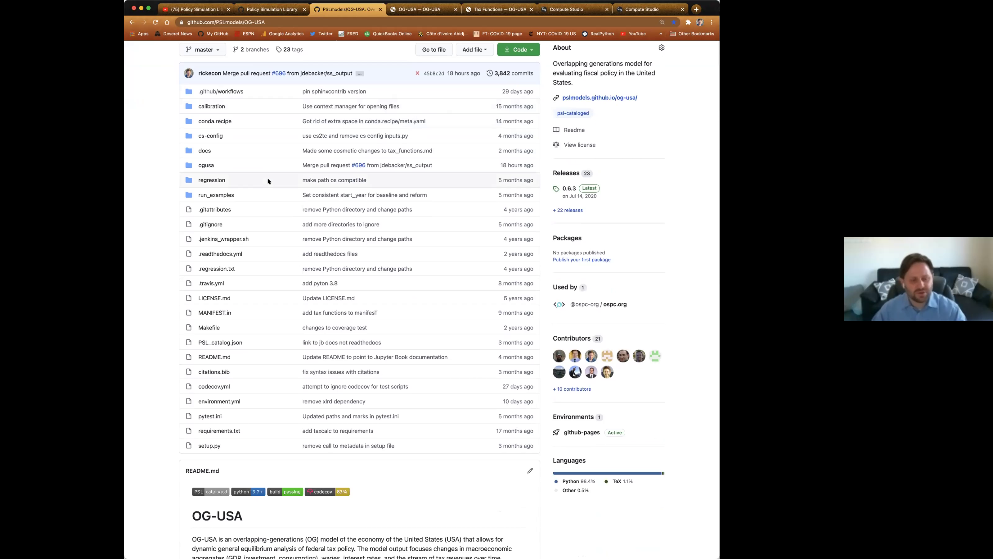
{"action": "scroll", "coordinate": [268, 181], "scroll_direction": "down", "scroll_amount": 10}
{"action": "scroll", "coordinate": [268, 181], "scroll_direction": "down", "scroll_amount": 7}
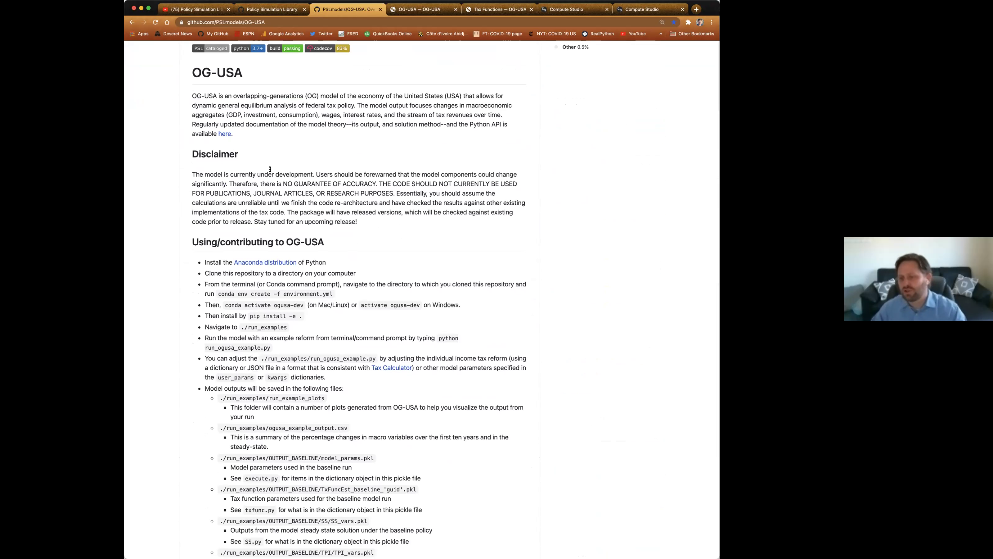
{"action": "scroll", "coordinate": [271, 174], "scroll_direction": "up", "scroll_amount": 15}
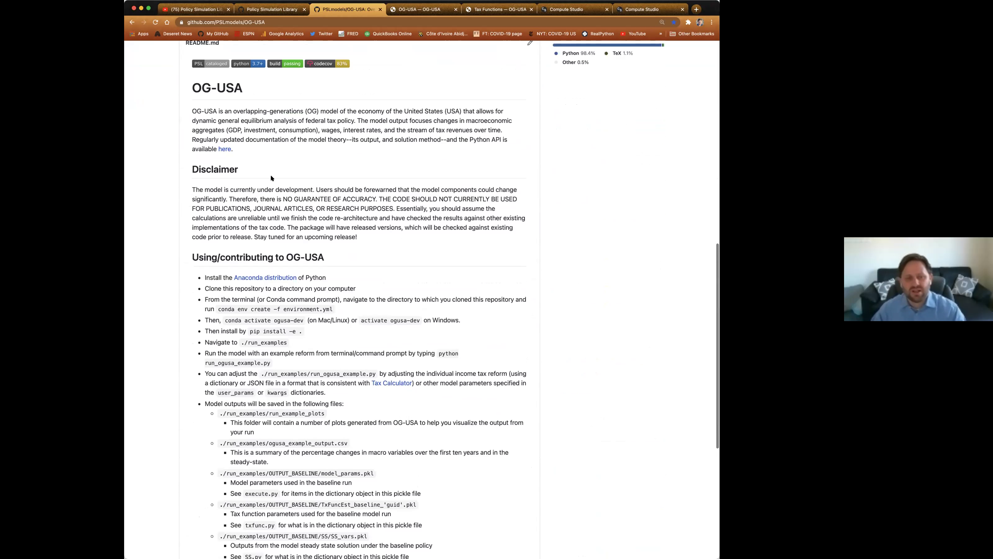
{"action": "scroll", "coordinate": [271, 178], "scroll_direction": "up", "scroll_amount": 3}
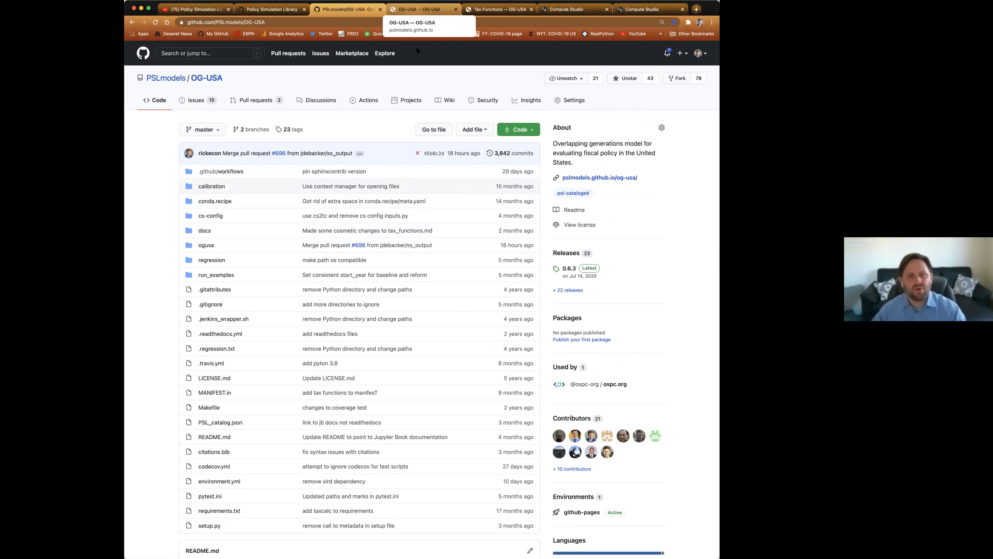
{"action": "left_click", "coordinate": [419, 10]}
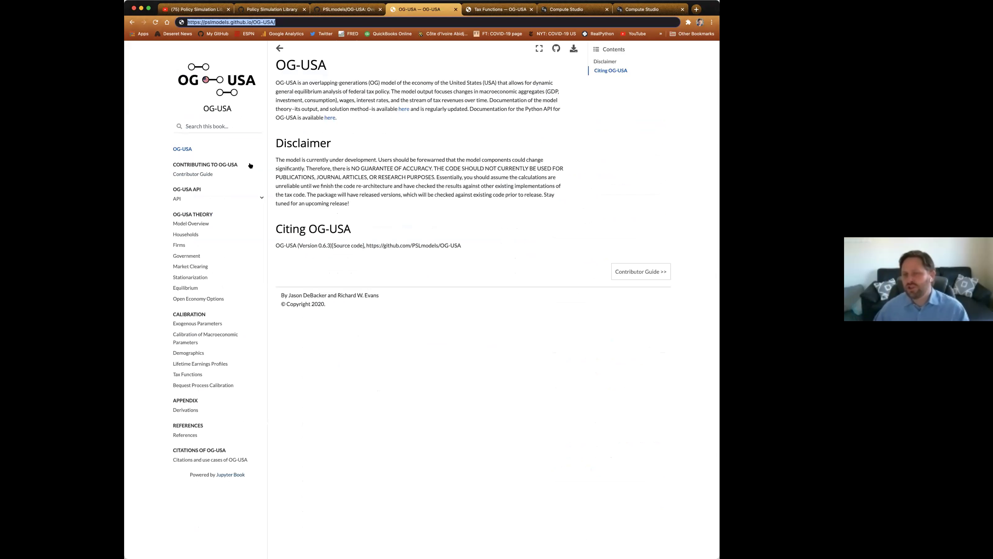
Return to the OG-USA repository and view the source code of aggregates.py in the ogusa folder
{"action": "left_click", "coordinate": [341, 11]}
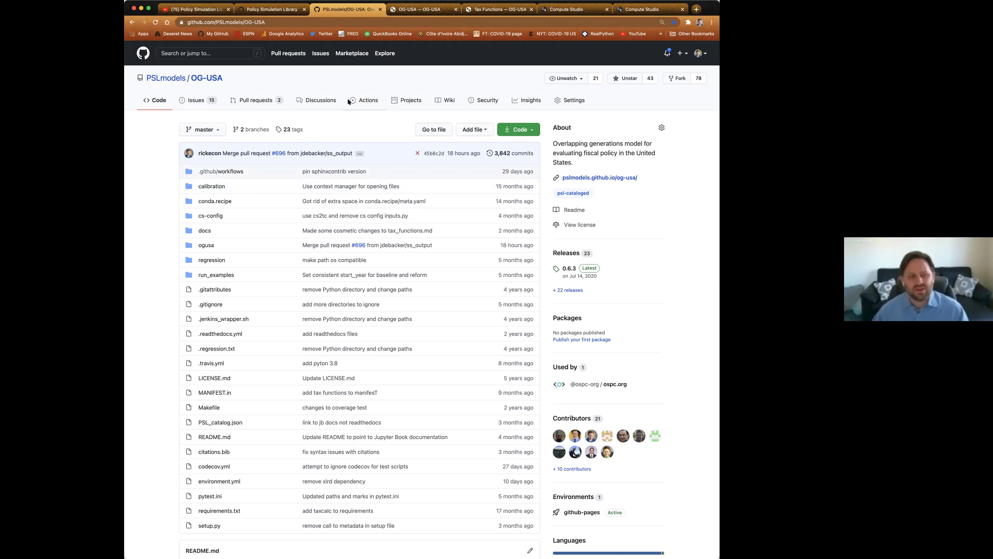
{"action": "left_click", "coordinate": [209, 244]}
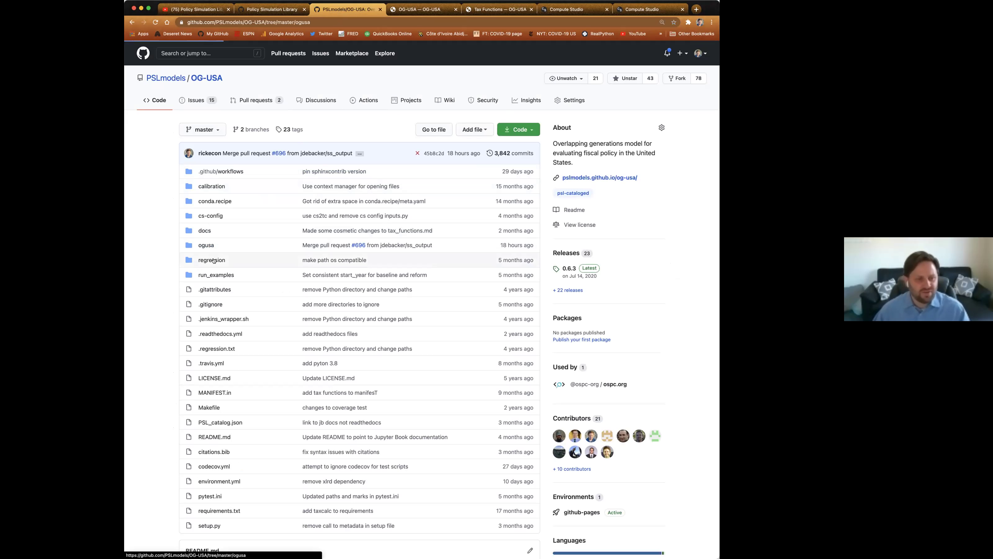
{"action": "left_click", "coordinate": [217, 289]}
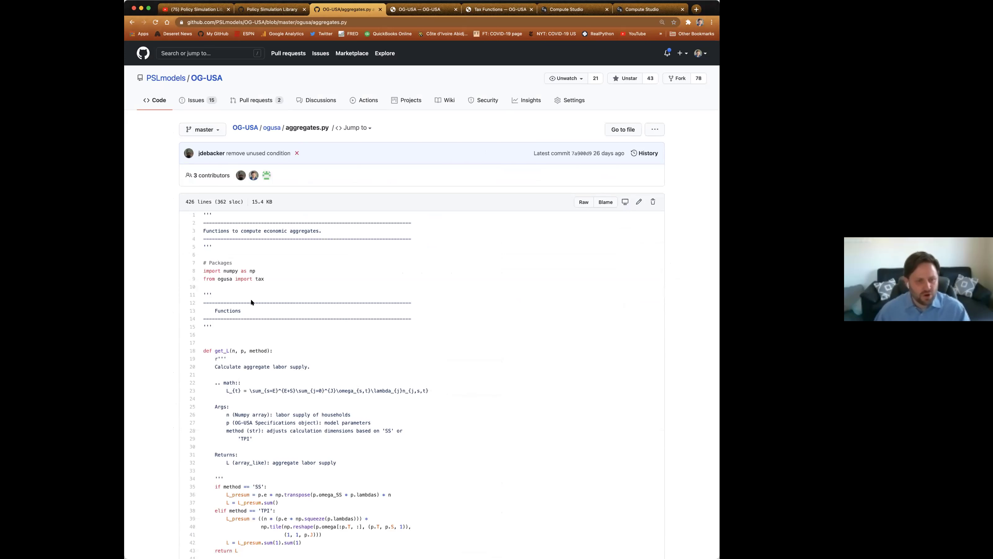
{"action": "scroll", "coordinate": [251, 300], "scroll_direction": "down", "scroll_amount": 2}
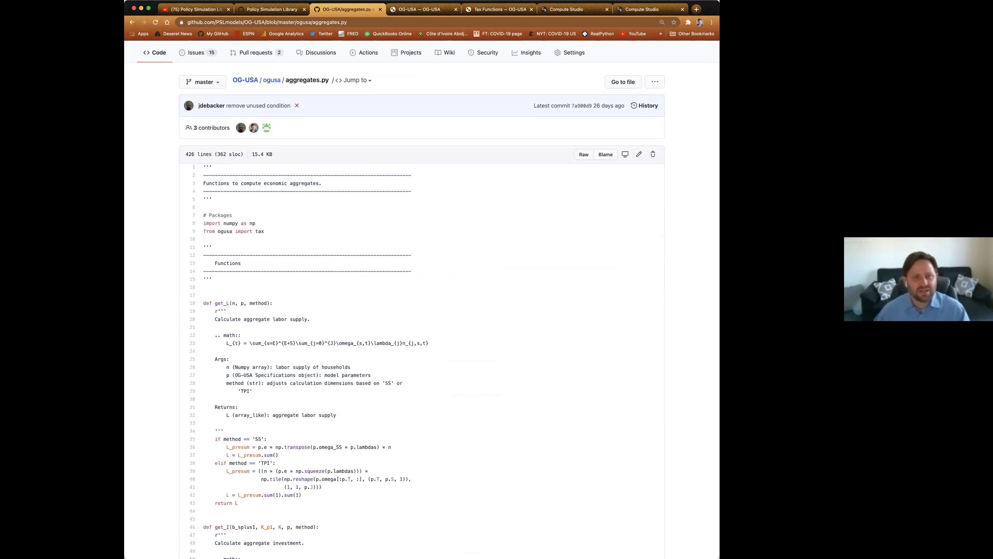
View the Aggregates Equations page in the OG-USA documentation's API section and return to the API overview
{"action": "left_click", "coordinate": [419, 9]}
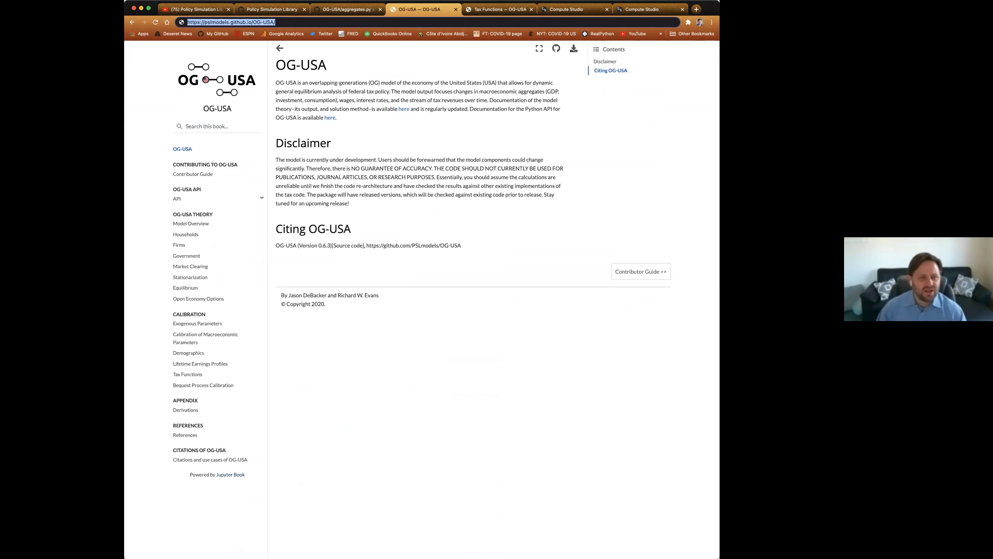
{"action": "left_click", "coordinate": [178, 199]}
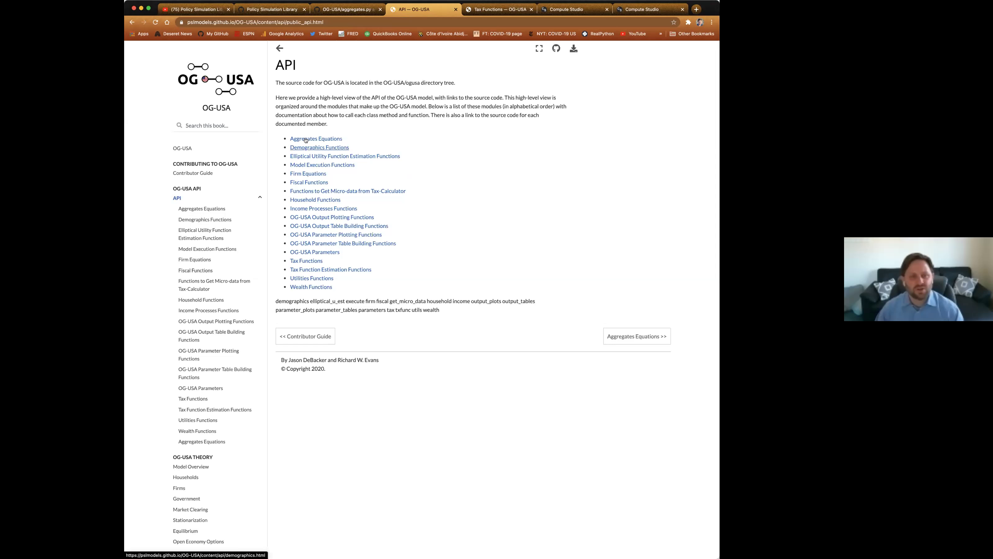
{"action": "left_click", "coordinate": [305, 139]}
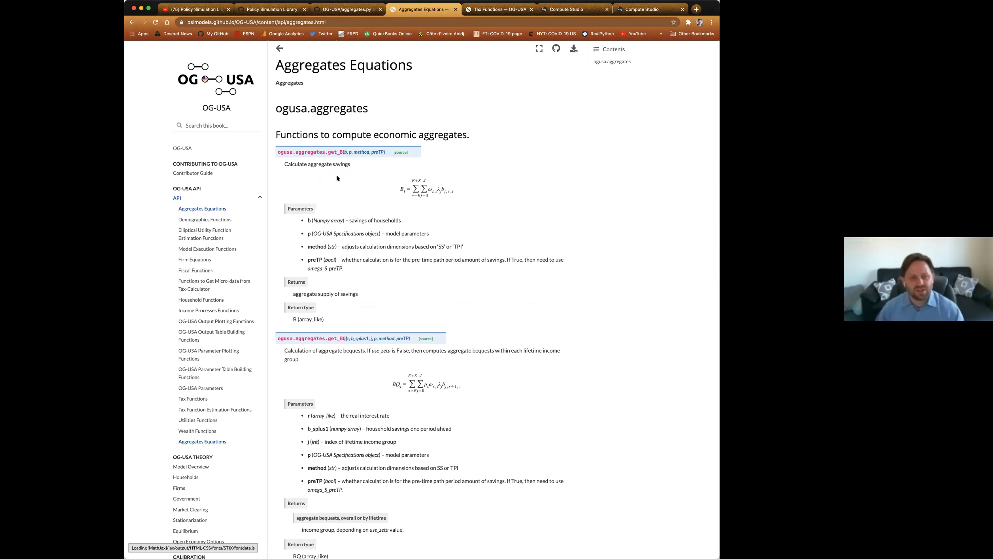
{"action": "scroll", "coordinate": [337, 178], "scroll_direction": "down", "scroll_amount": 3}
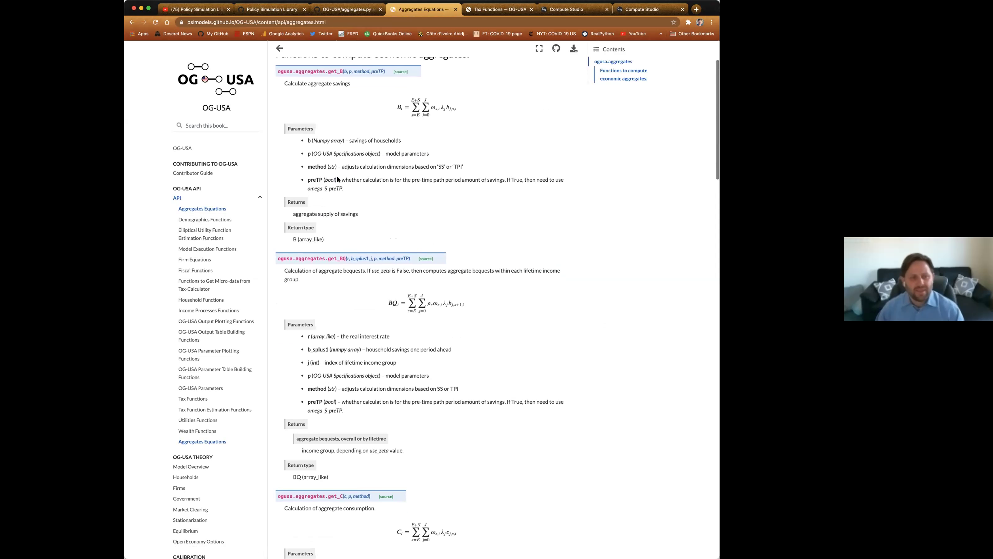
{"action": "scroll", "coordinate": [337, 179], "scroll_direction": "up", "scroll_amount": 1}
{"action": "left_click", "coordinate": [176, 198]}
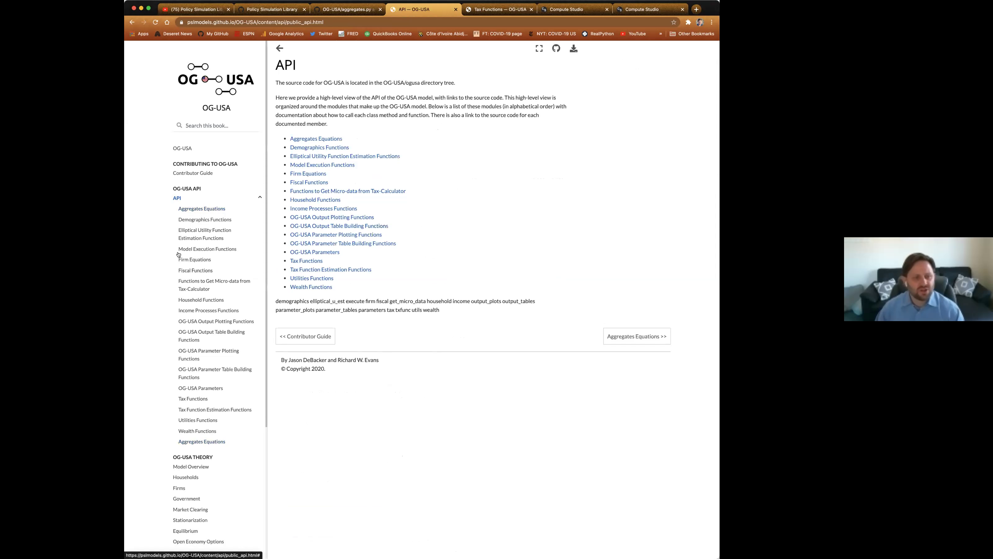
View the Model Overview in the OG-USA Theory section, and open the Households chapter with enlarged text
{"action": "left_click", "coordinate": [191, 467]}
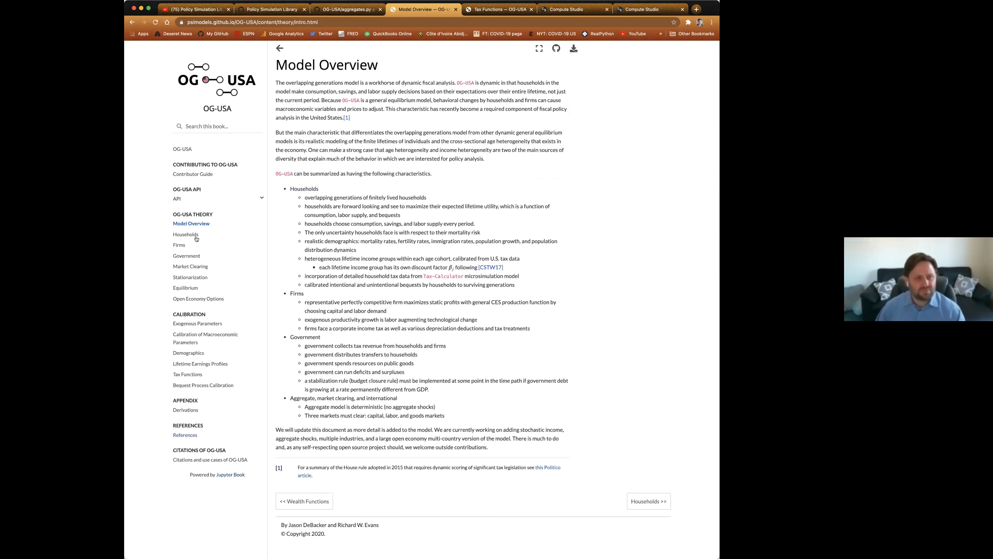
{"action": "left_click", "coordinate": [185, 235]}
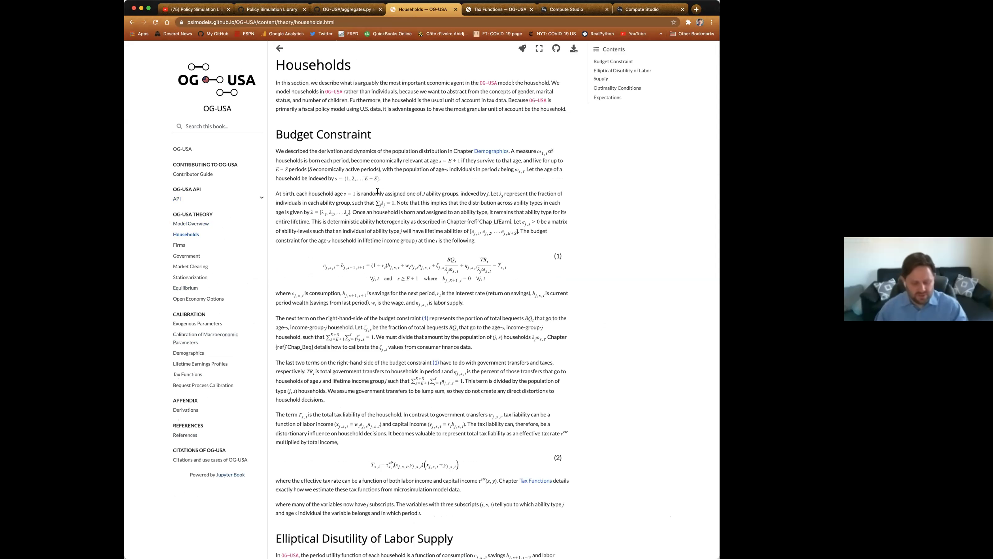
{"action": "key", "text": "super+plus"}
{"action": "key", "text": "super+plus"}
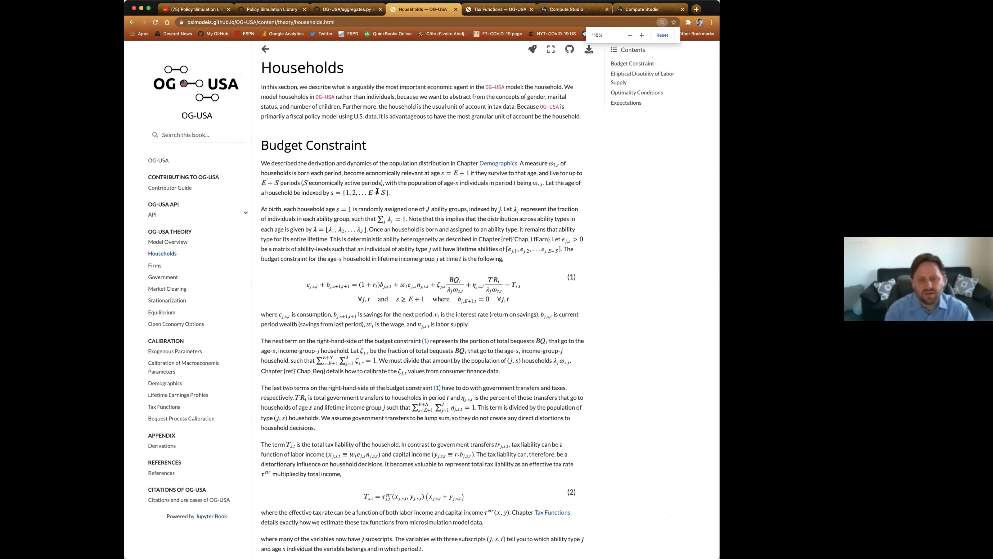
Read the Households chapter from Budget Constraint to Optimality Conditions, revealing the hidden code above the marginal disutility plot
{"action": "scroll", "coordinate": [407, 186], "scroll_direction": "down", "scroll_amount": 5}
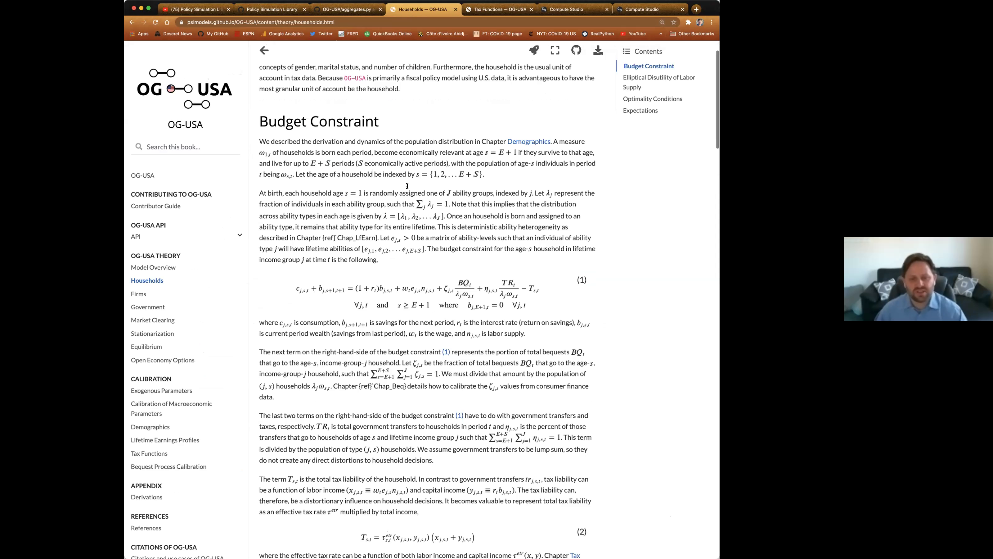
{"action": "scroll", "coordinate": [407, 186], "scroll_direction": "down", "scroll_amount": 8}
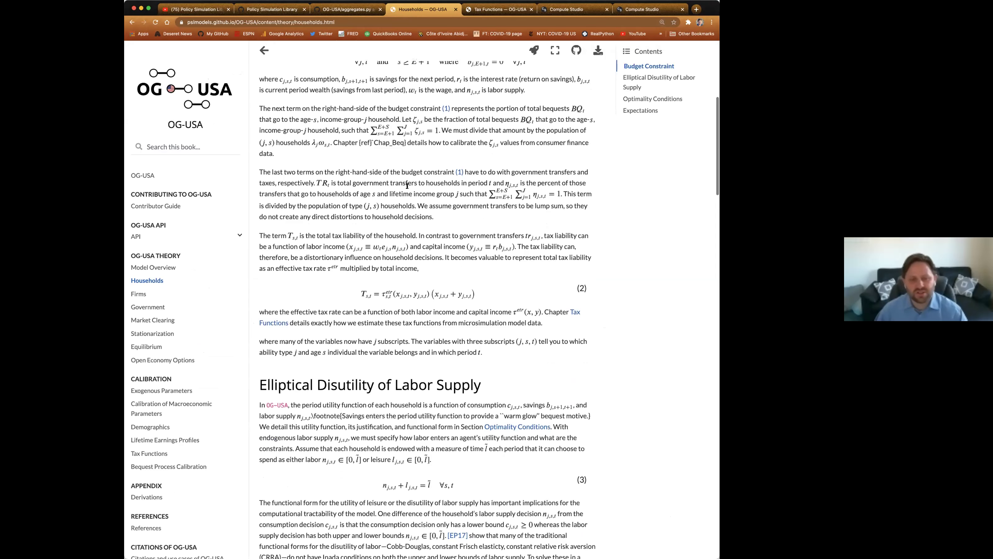
{"action": "scroll", "coordinate": [406, 186], "scroll_direction": "down", "scroll_amount": 1}
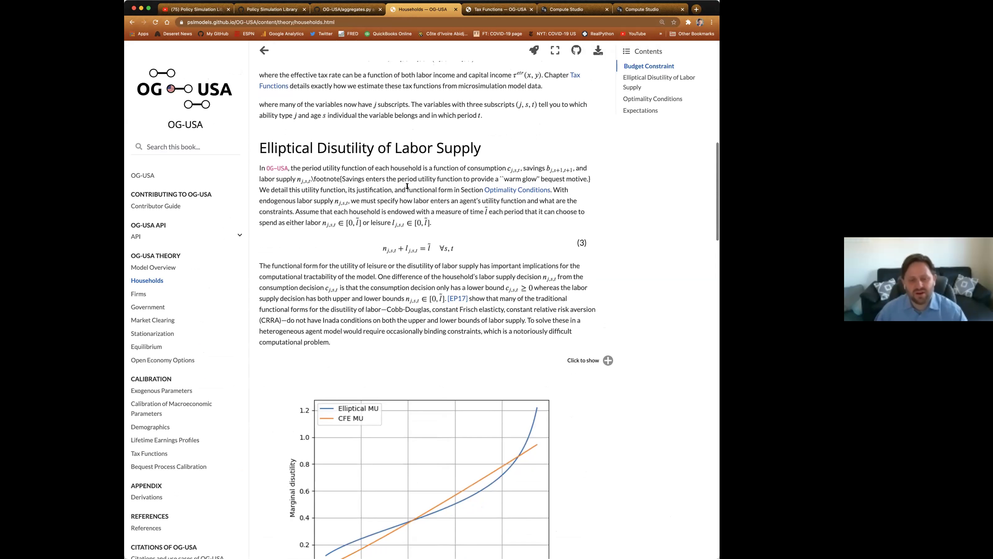
{"action": "scroll", "coordinate": [407, 186], "scroll_direction": "down", "scroll_amount": 6}
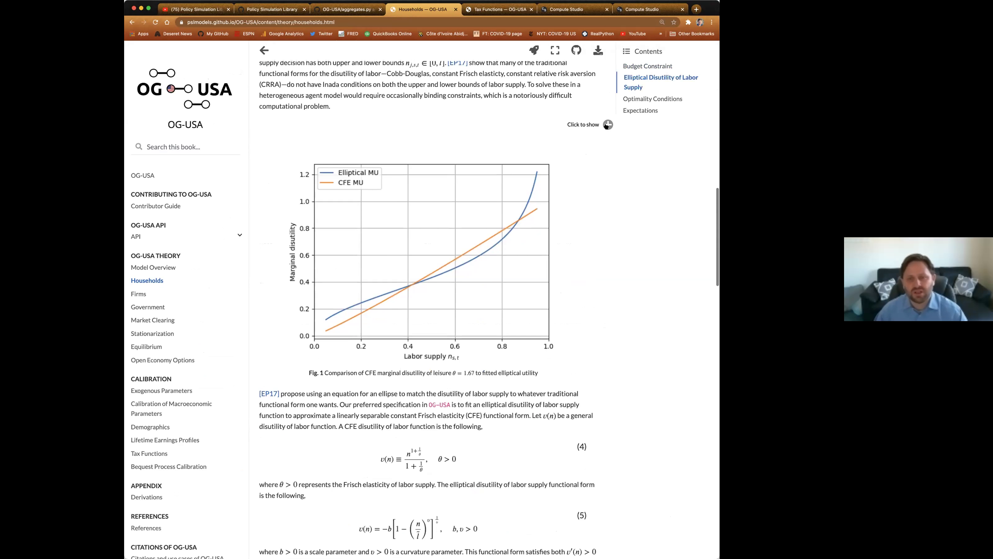
{"action": "left_click", "coordinate": [607, 125]}
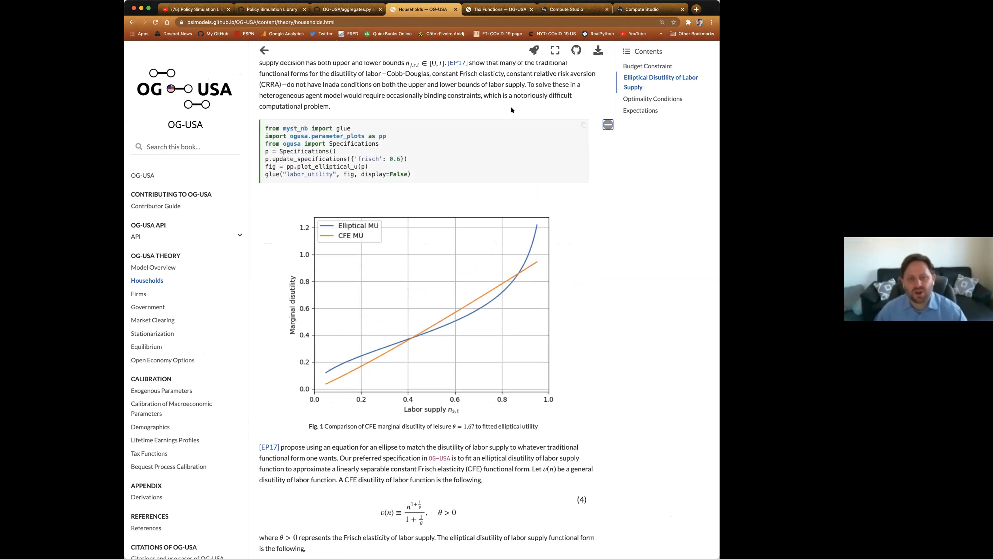
{"action": "scroll", "coordinate": [379, 92], "scroll_direction": "down", "scroll_amount": 4}
{"action": "scroll", "coordinate": [375, 101], "scroll_direction": "down", "scroll_amount": 5}
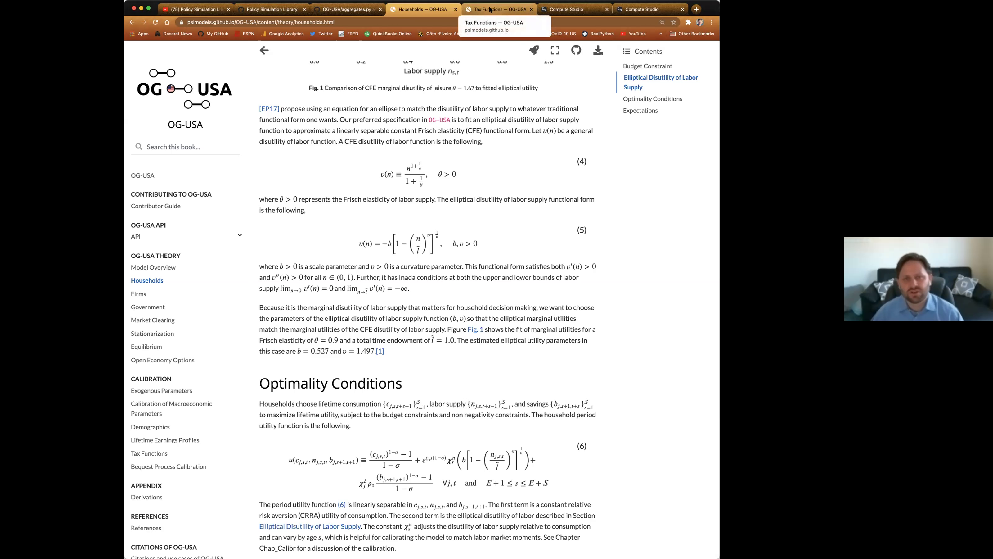
Open the Tax Functions chapter in the Calibration section and read down to the effective tax rate scatter plot under Microeconomic Data
{"action": "left_click", "coordinate": [147, 454]}
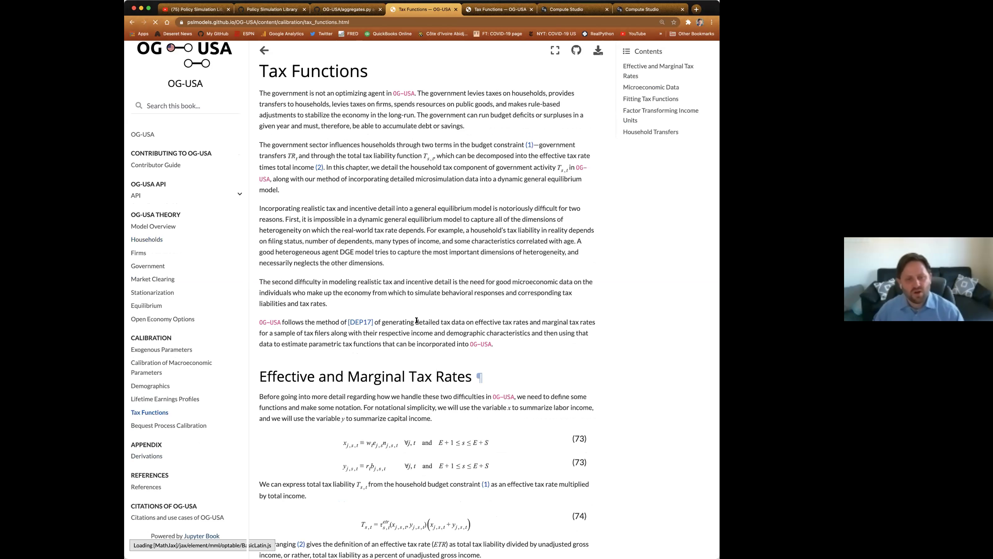
{"action": "scroll", "coordinate": [416, 320], "scroll_direction": "down", "scroll_amount": 10}
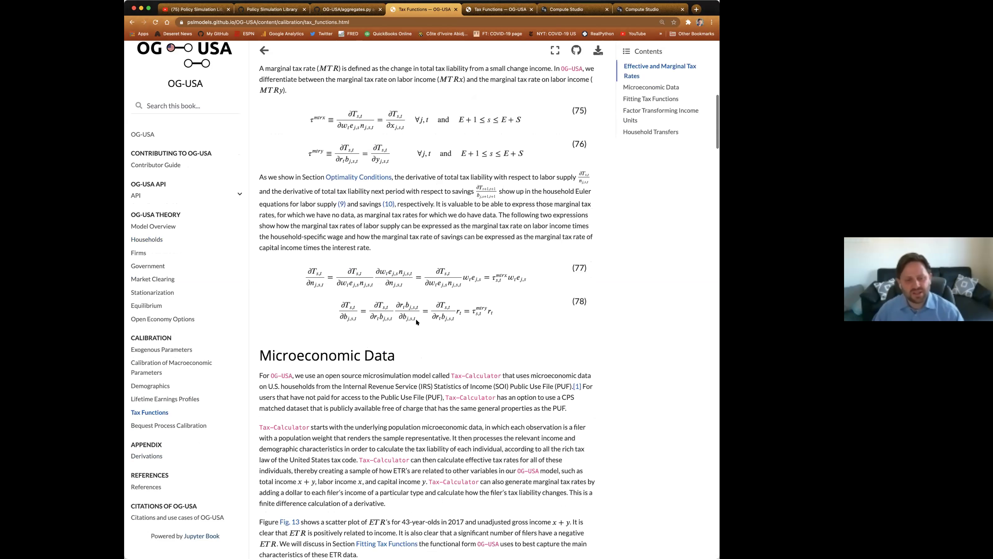
{"action": "scroll", "coordinate": [417, 322], "scroll_direction": "down", "scroll_amount": 8}
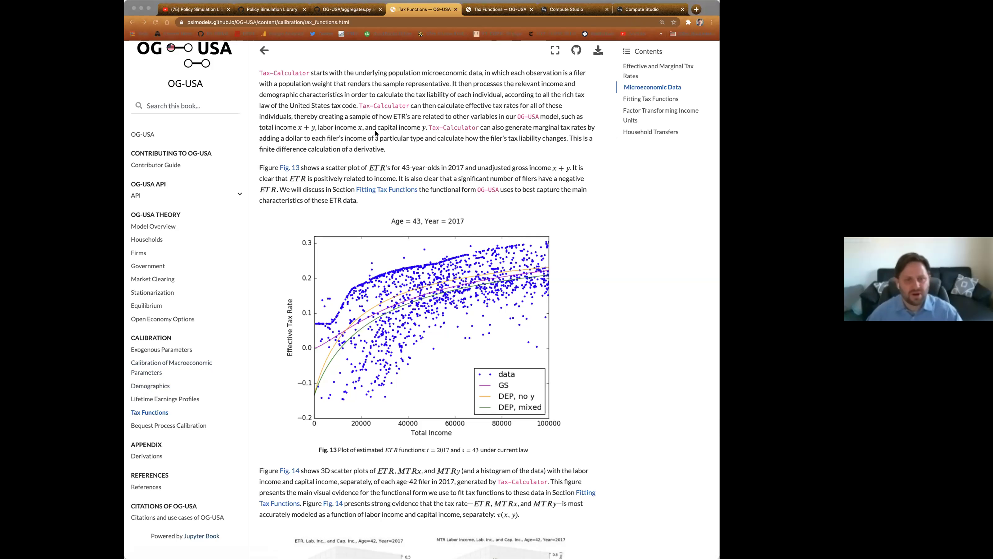
Return to the aggregates.py source page on GitHub and go back to the main page of the OG-USA repository
{"action": "left_click", "coordinate": [348, 9]}
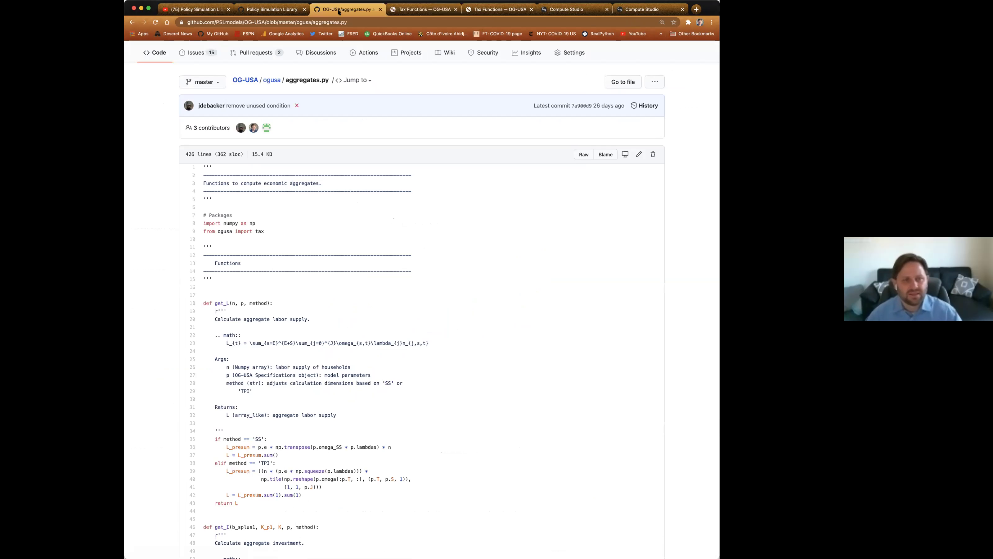
{"action": "left_click", "coordinate": [131, 21]}
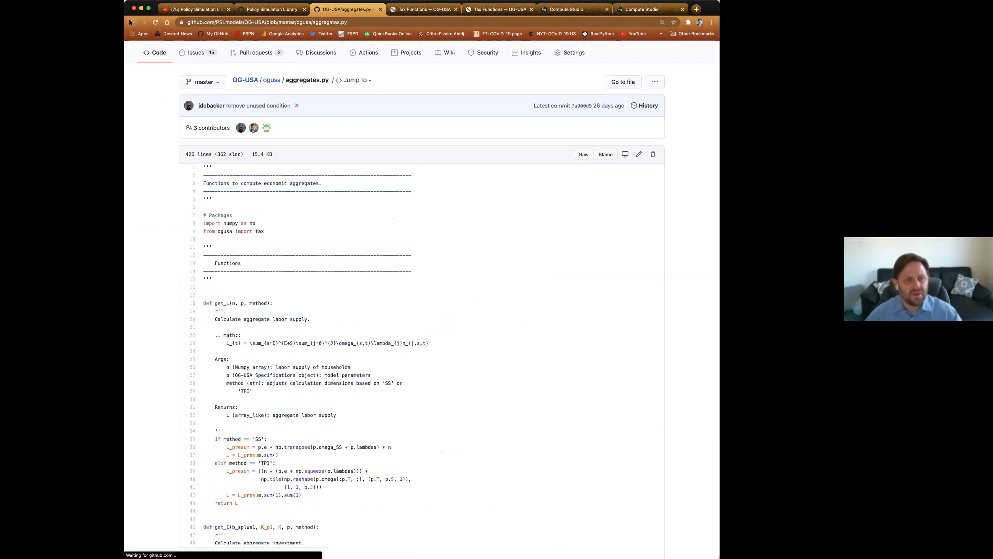
{"action": "left_click", "coordinate": [131, 21]}
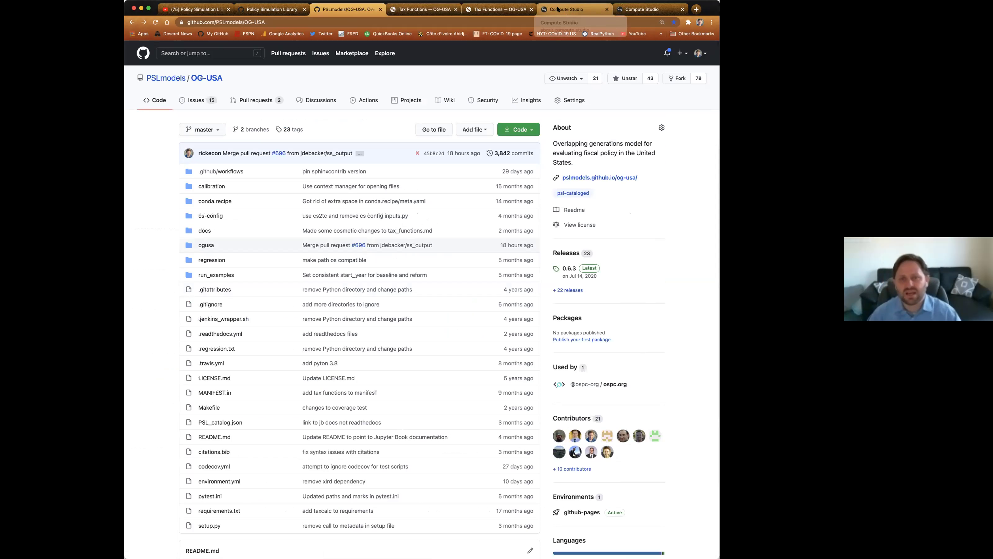
Switch to the Compute Studio site and sign in to reach the account's simulations page
{"action": "left_click", "coordinate": [567, 9]}
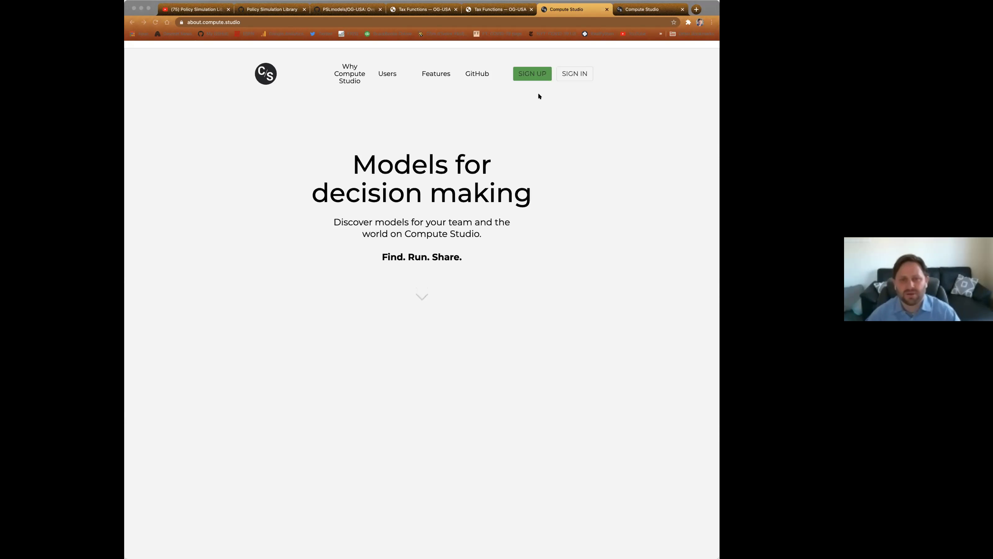
{"action": "left_click", "coordinate": [574, 75]}
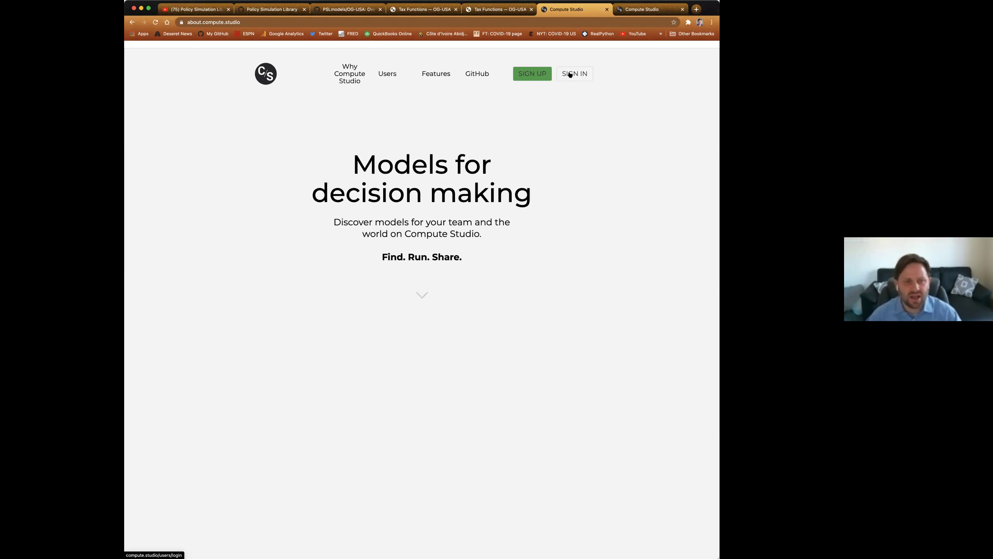
{"action": "left_click", "coordinate": [570, 74]}
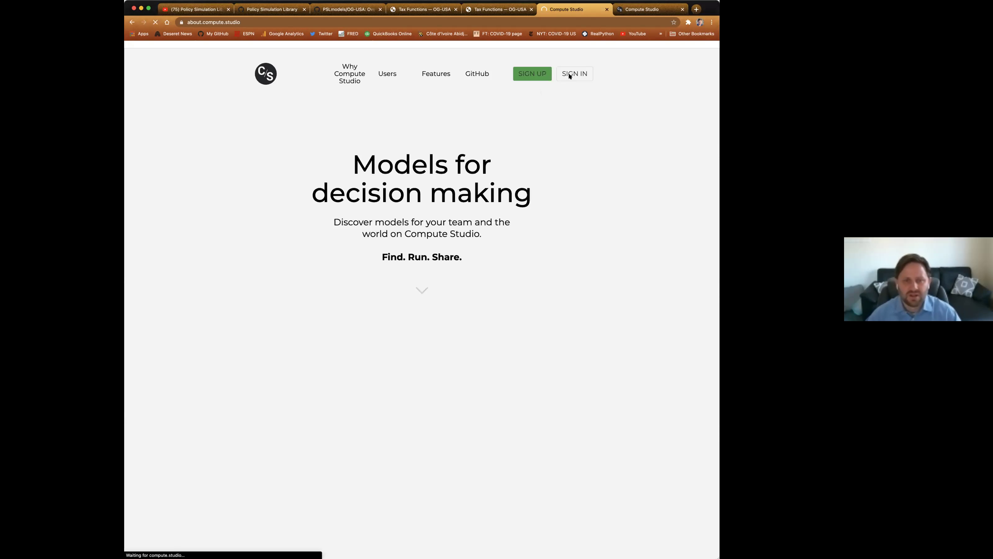
{"action": "left_click", "coordinate": [148, 221]}
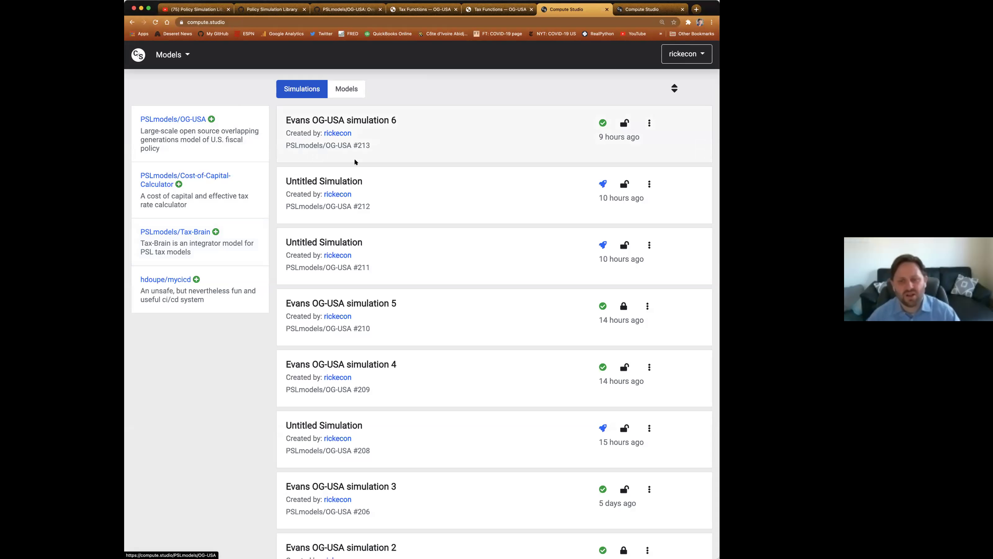
Look through the account's list of past simulations and view the list of models available on Compute Studio
{"action": "scroll", "coordinate": [381, 271], "scroll_direction": "down", "scroll_amount": 2}
{"action": "scroll", "coordinate": [381, 272], "scroll_direction": "down", "scroll_amount": 10}
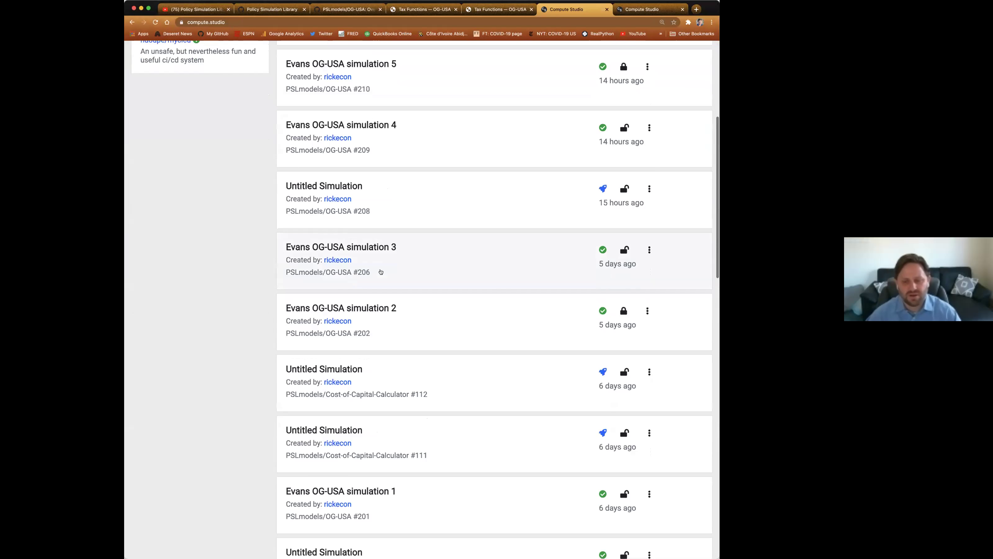
{"action": "scroll", "coordinate": [382, 272], "scroll_direction": "down", "scroll_amount": 10}
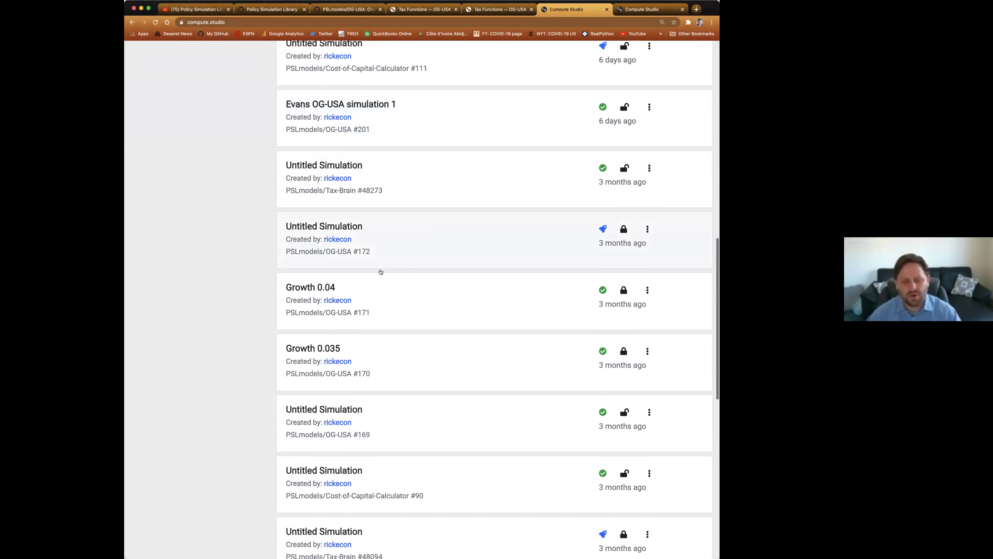
{"action": "scroll", "coordinate": [381, 272], "scroll_direction": "up", "scroll_amount": 20}
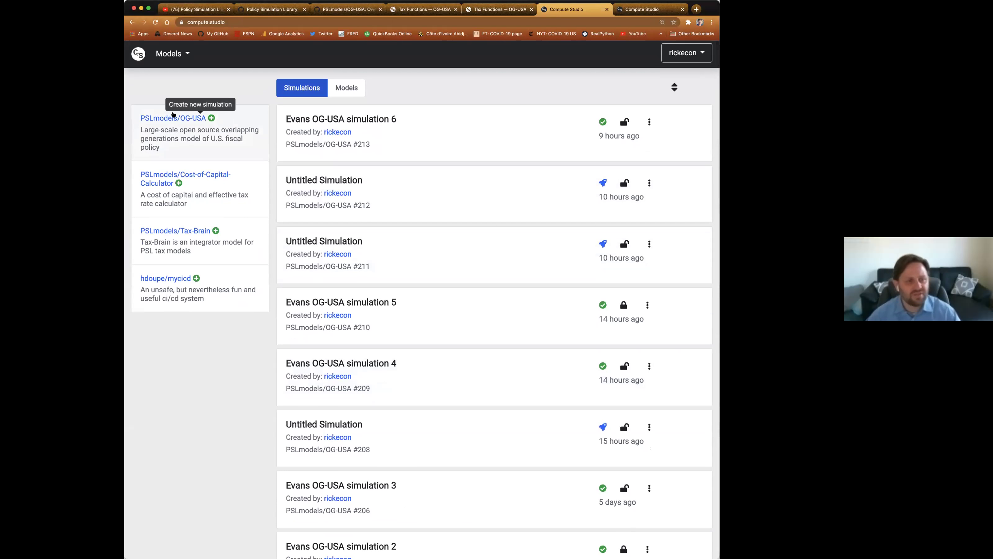
{"action": "left_click", "coordinate": [170, 54]}
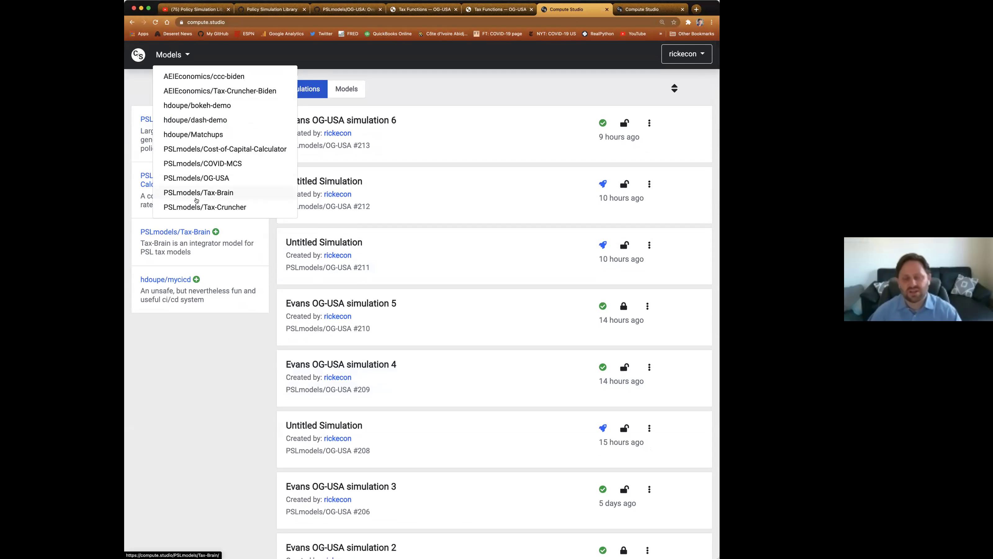
{"action": "left_click", "coordinate": [141, 81]}
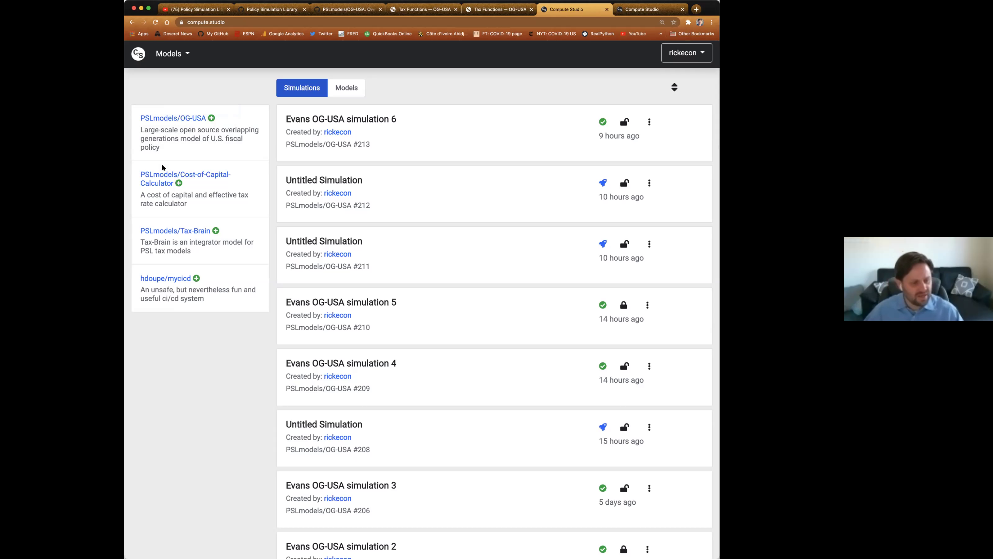
Create a new PSLmodels/OG-USA simulation and title it with the author's surname followed by "PSL Demo Days OG-USA simulation"
{"action": "left_click", "coordinate": [183, 118]}
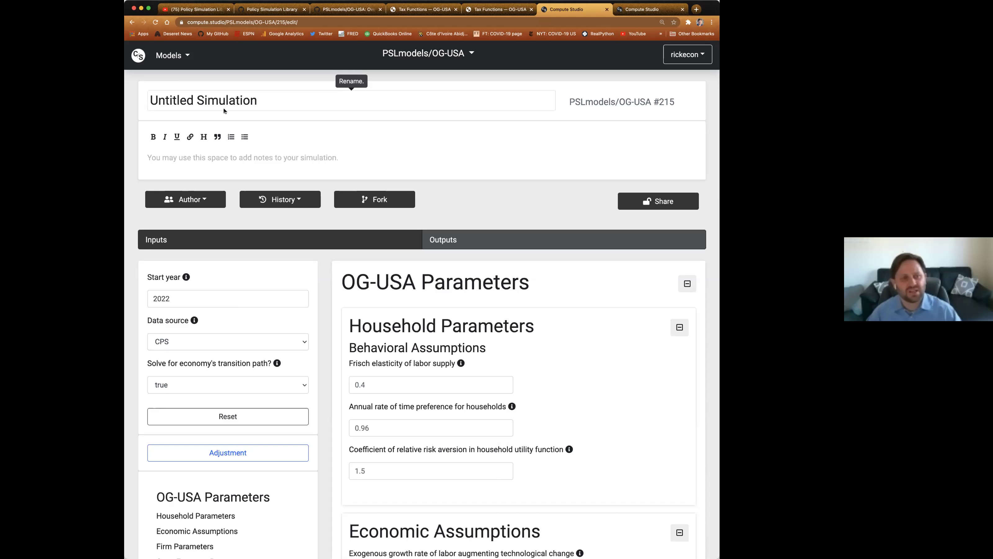
{"action": "left_click", "coordinate": [152, 99]}
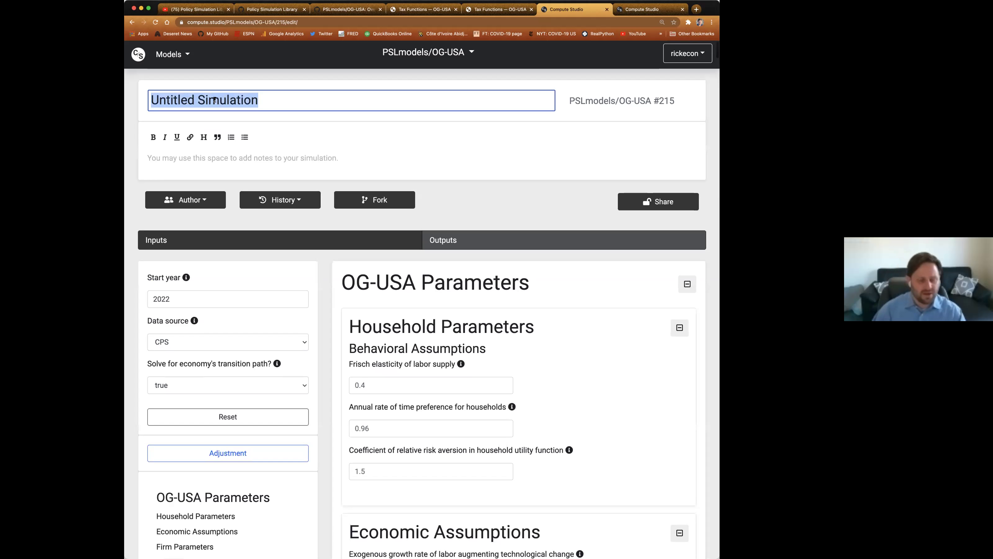
{"action": "type", "text": "Evans P"}
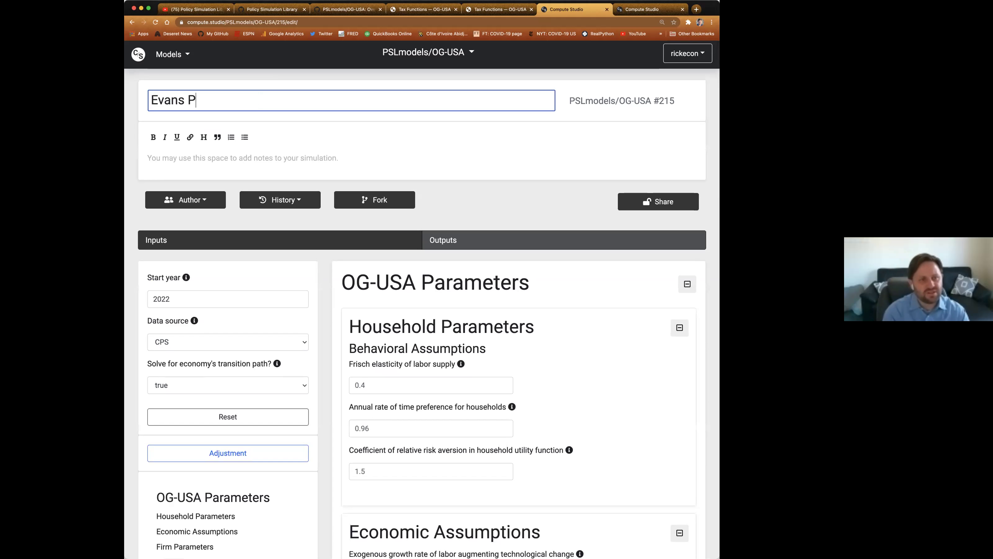
{"action": "type", "text": "SL Demo"}
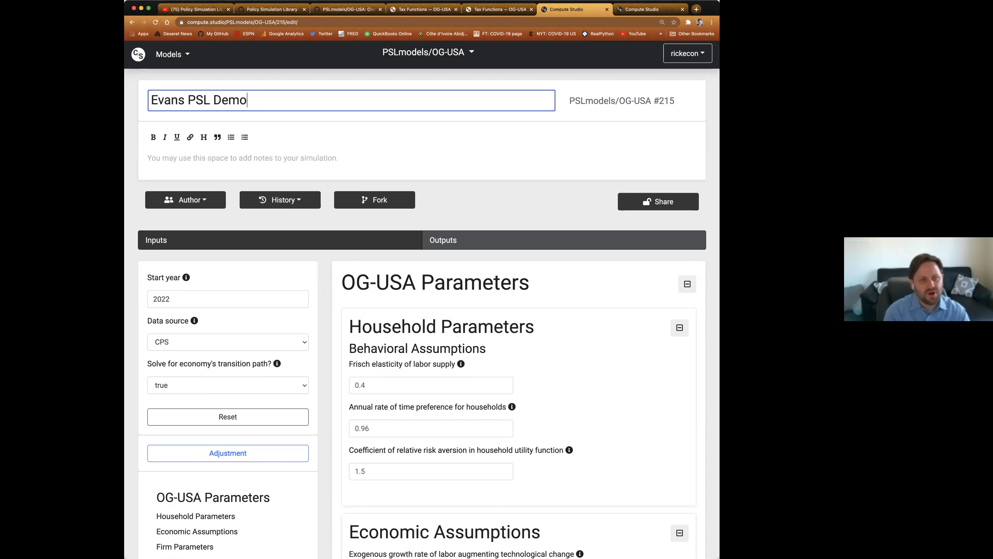
{"action": "type", "text": " Days simulation"}
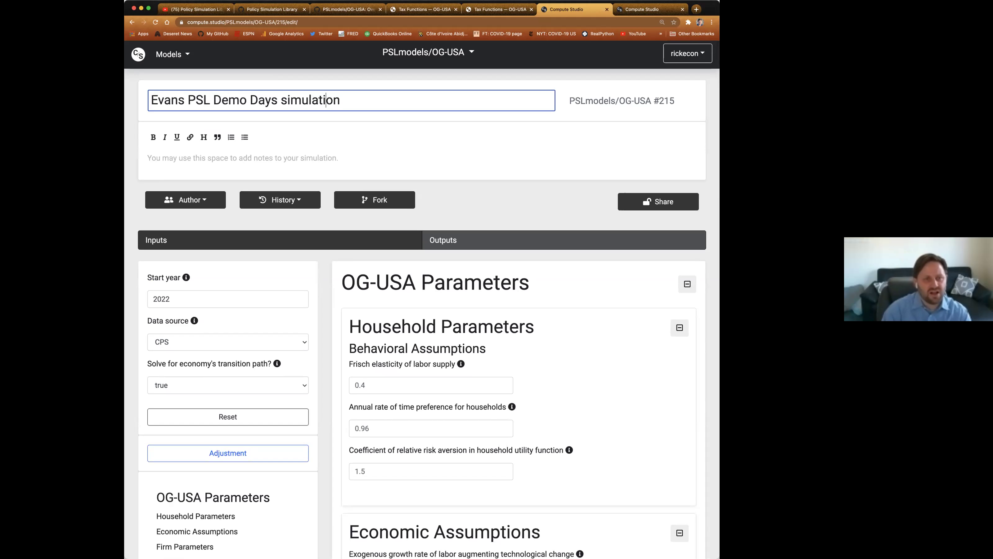
{"action": "left_click", "coordinate": [281, 100]}
{"action": "type", "text": "OG-USA"}
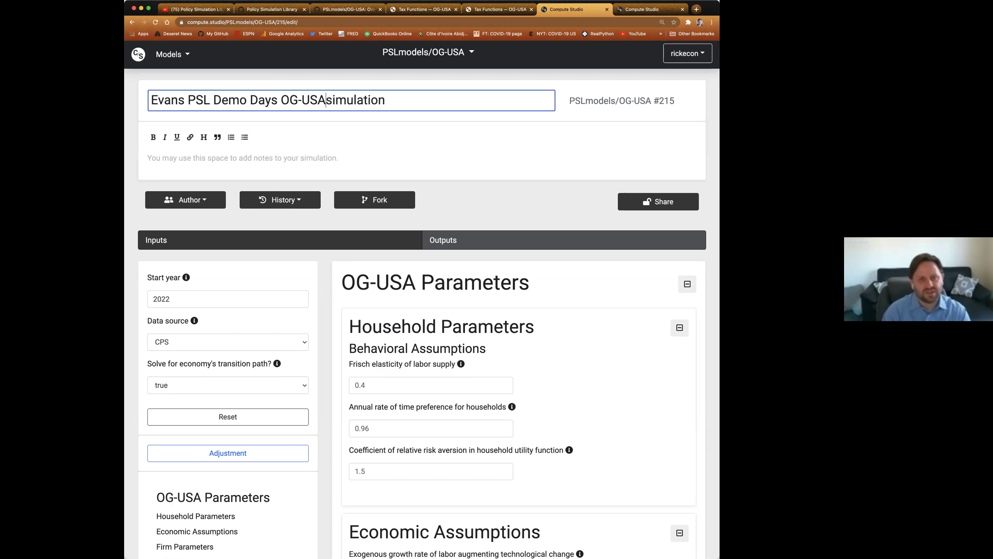
{"action": "left_click", "coordinate": [182, 156]}
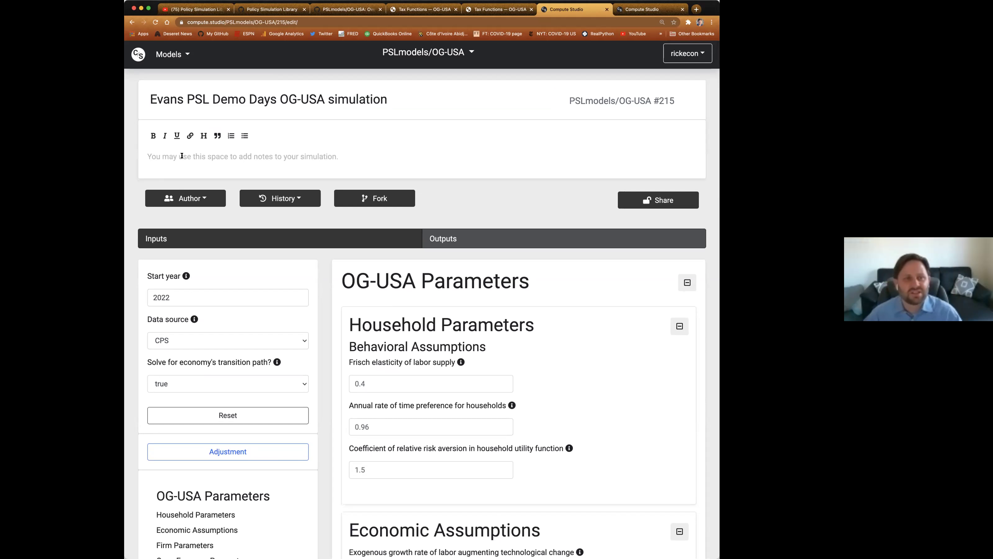
Review the simulation's web address, notes area, and settings for start year, data source and transition path
{"action": "left_click", "coordinate": [207, 23]}
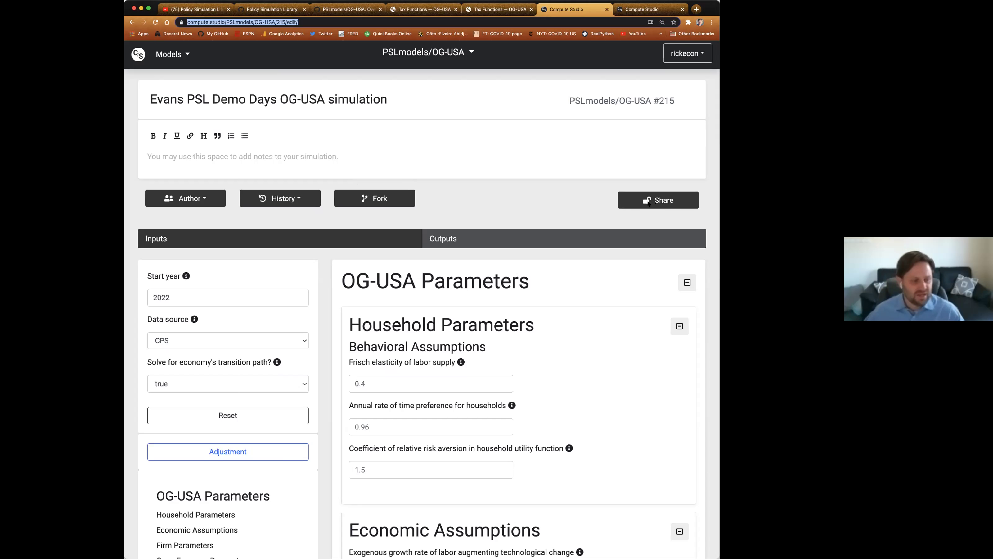
{"action": "left_click", "coordinate": [302, 147]}
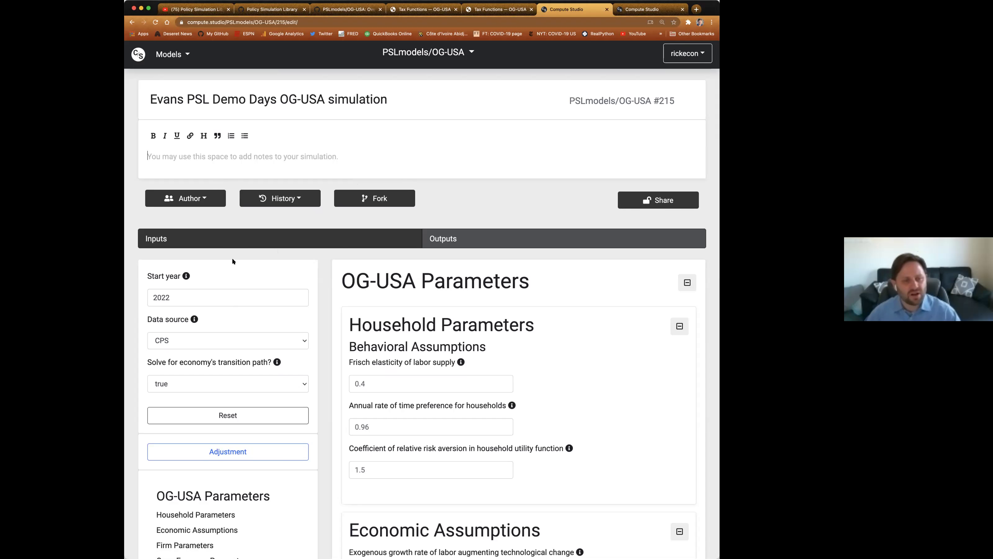
{"action": "scroll", "coordinate": [232, 260], "scroll_direction": "down", "scroll_amount": 1}
{"action": "scroll", "coordinate": [232, 260], "scroll_direction": "up", "scroll_amount": 1}
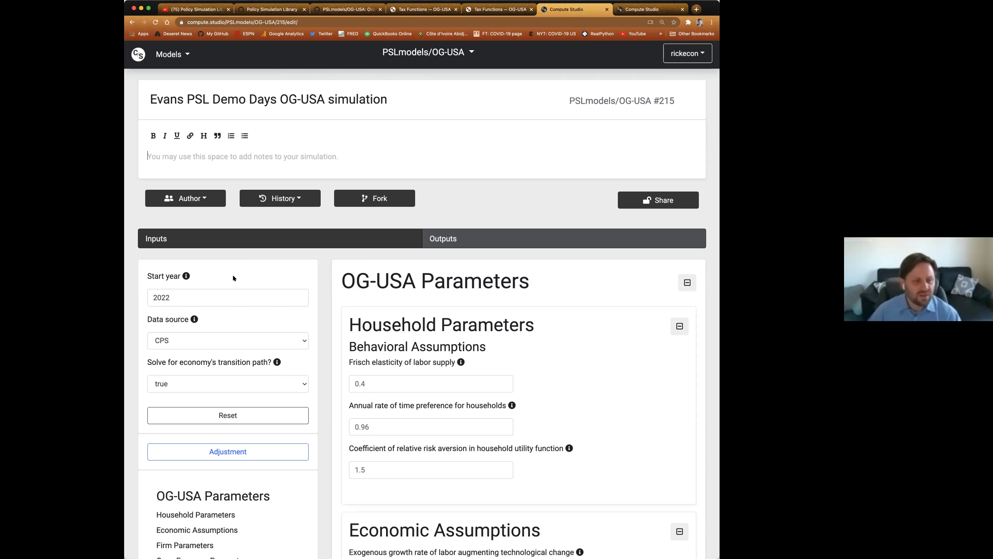
{"action": "scroll", "coordinate": [233, 274], "scroll_direction": "down", "scroll_amount": 1}
{"action": "scroll", "coordinate": [232, 276], "scroll_direction": "up", "scroll_amount": 1}
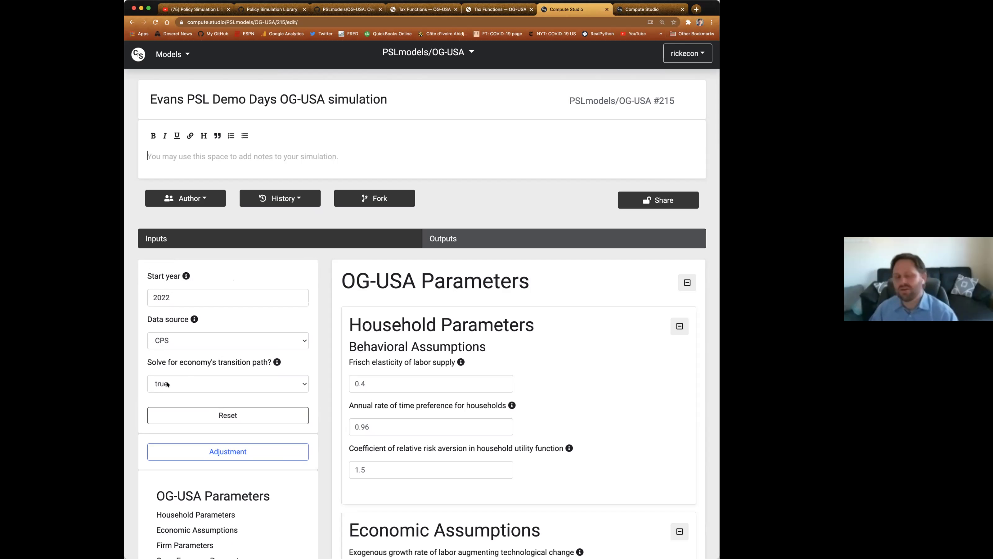
Examine the lists of OG-USA and Tax-Calculator parameter groups, and go to the Fiscal Policy Parameters section
{"action": "scroll", "coordinate": [169, 383], "scroll_direction": "down", "scroll_amount": 4}
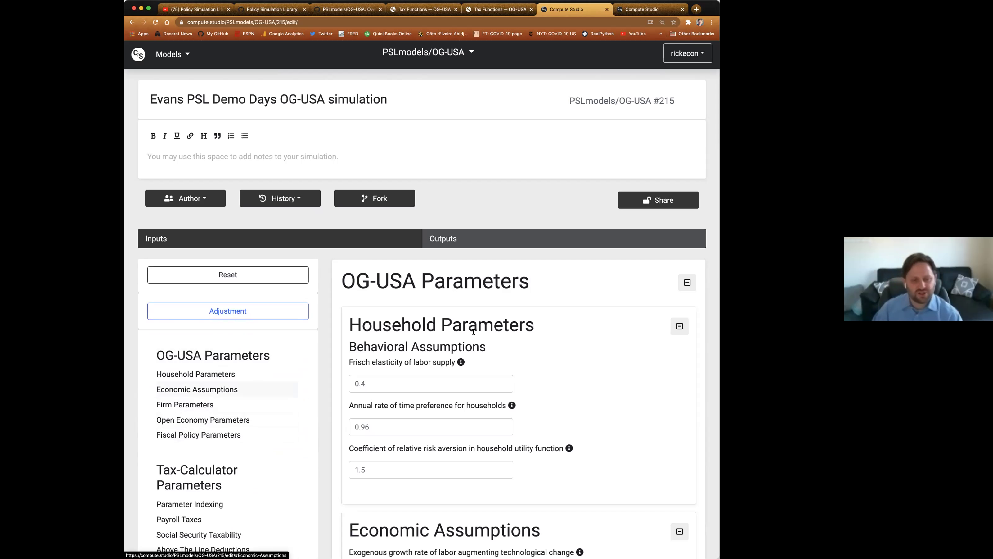
{"action": "scroll", "coordinate": [573, 313], "scroll_direction": "down", "scroll_amount": 2}
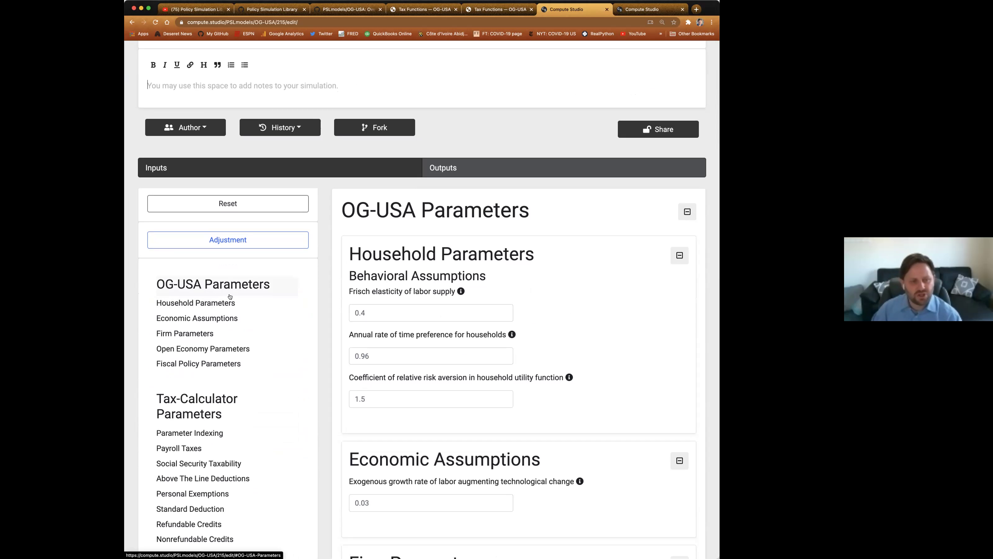
{"action": "scroll", "coordinate": [195, 313], "scroll_direction": "up", "scroll_amount": 1}
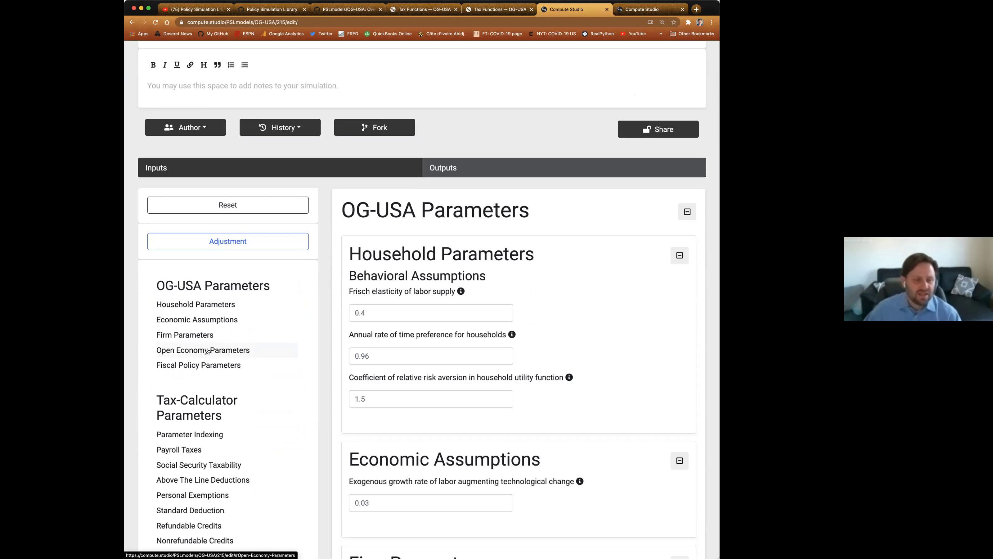
{"action": "scroll", "coordinate": [211, 350], "scroll_direction": "down", "scroll_amount": 1}
{"action": "scroll", "coordinate": [176, 396], "scroll_direction": "down", "scroll_amount": 2}
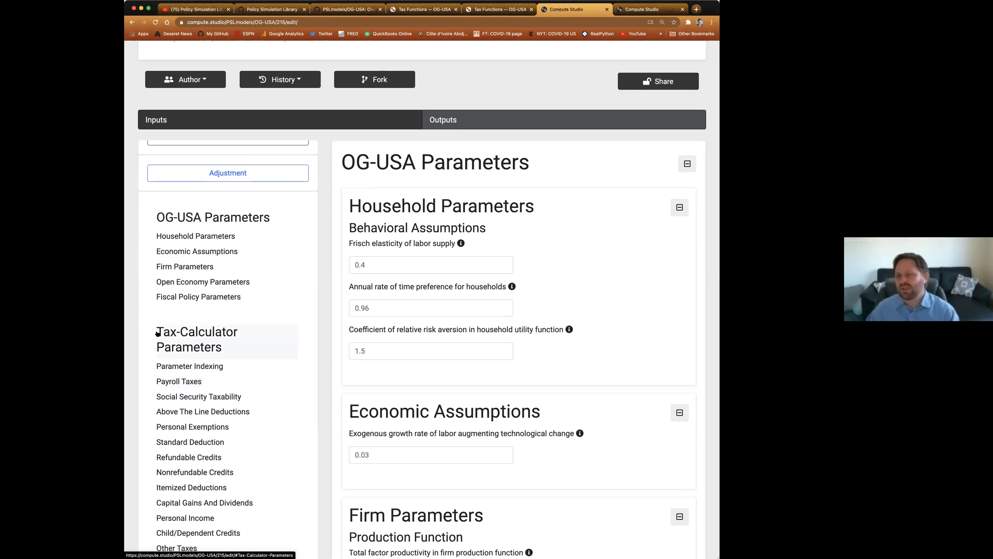
{"action": "key", "text": "super+Tab"}
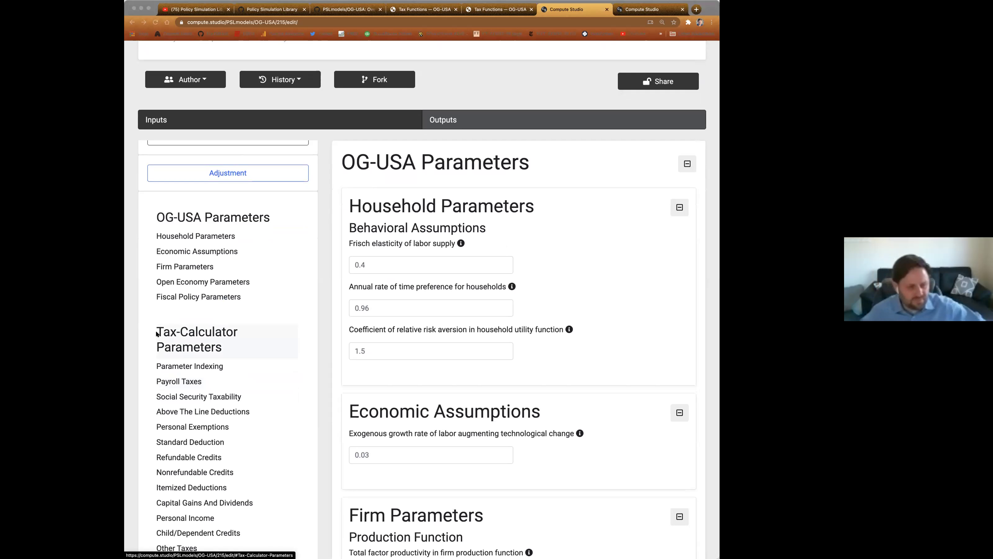
{"action": "key", "text": "super+Tab"}
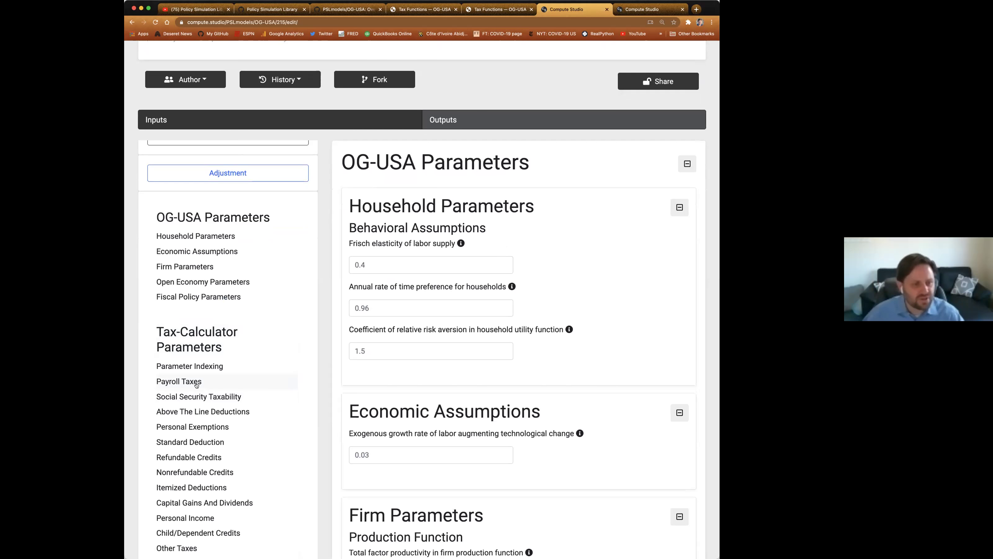
{"action": "scroll", "coordinate": [200, 384], "scroll_direction": "up", "scroll_amount": 4}
{"action": "scroll", "coordinate": [196, 386], "scroll_direction": "up", "scroll_amount": 2}
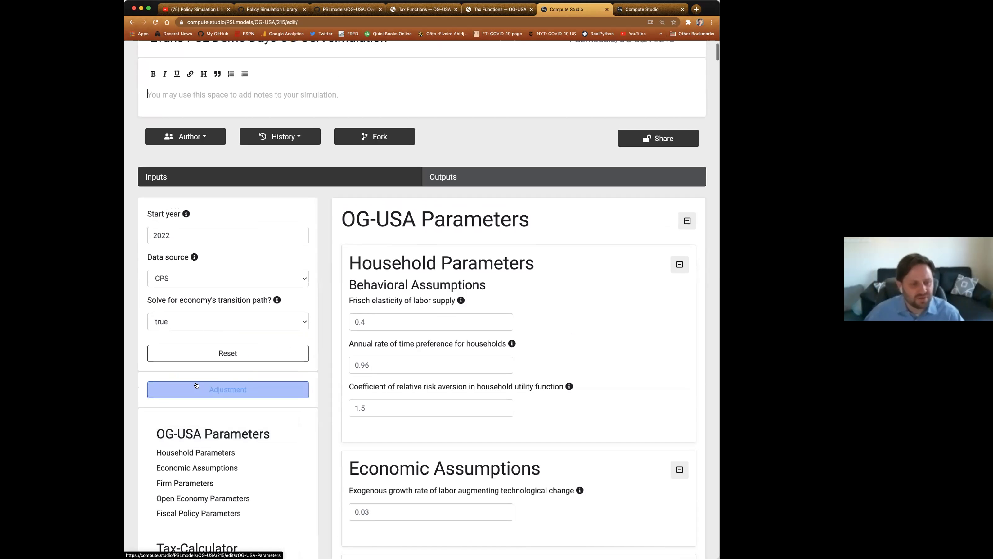
{"action": "scroll", "coordinate": [191, 351], "scroll_direction": "down", "scroll_amount": 4}
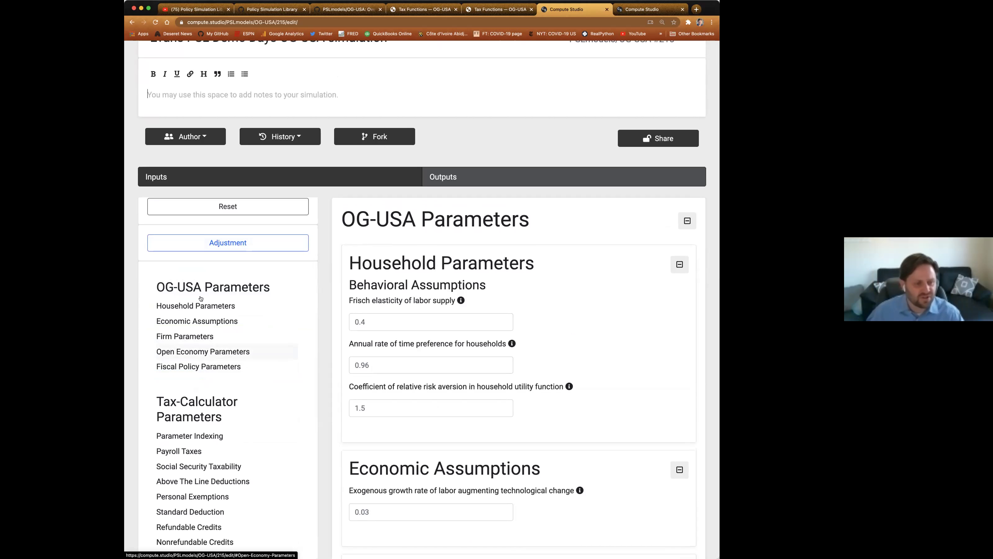
{"action": "left_click", "coordinate": [192, 367]}
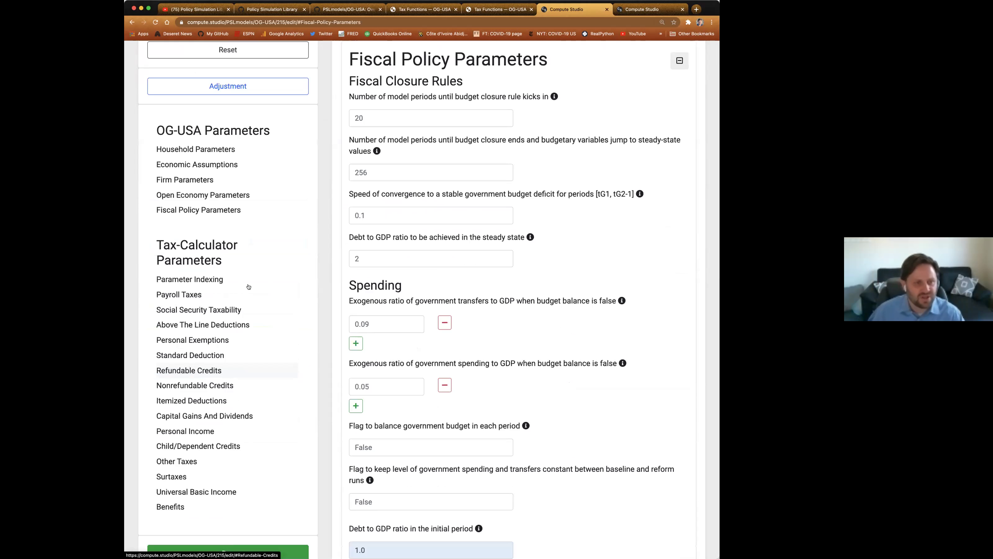
Set the simulation's data source to PUF and reset the parameters to their updated default values
{"action": "scroll", "coordinate": [472, 156], "scroll_direction": "up", "scroll_amount": 3}
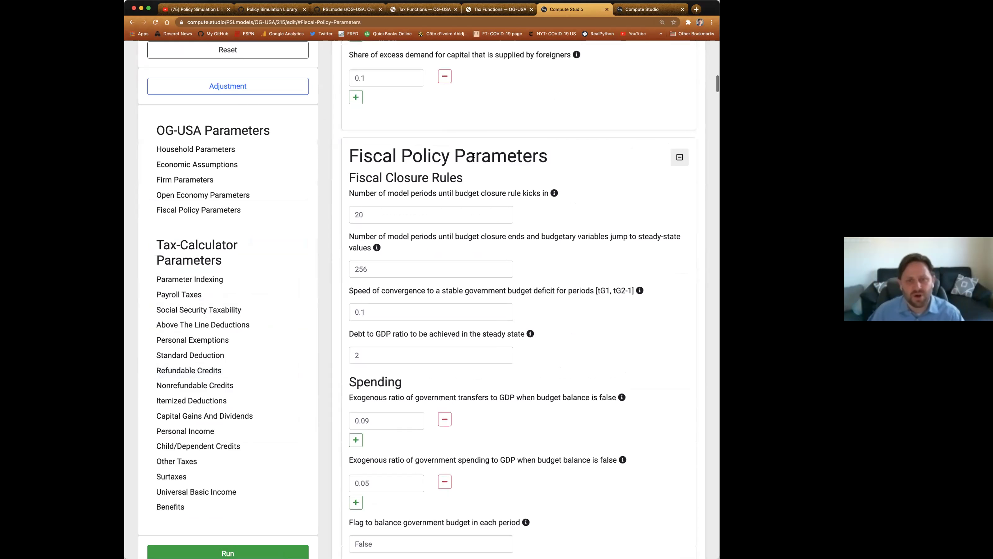
{"action": "scroll", "coordinate": [472, 163], "scroll_direction": "down", "scroll_amount": 4}
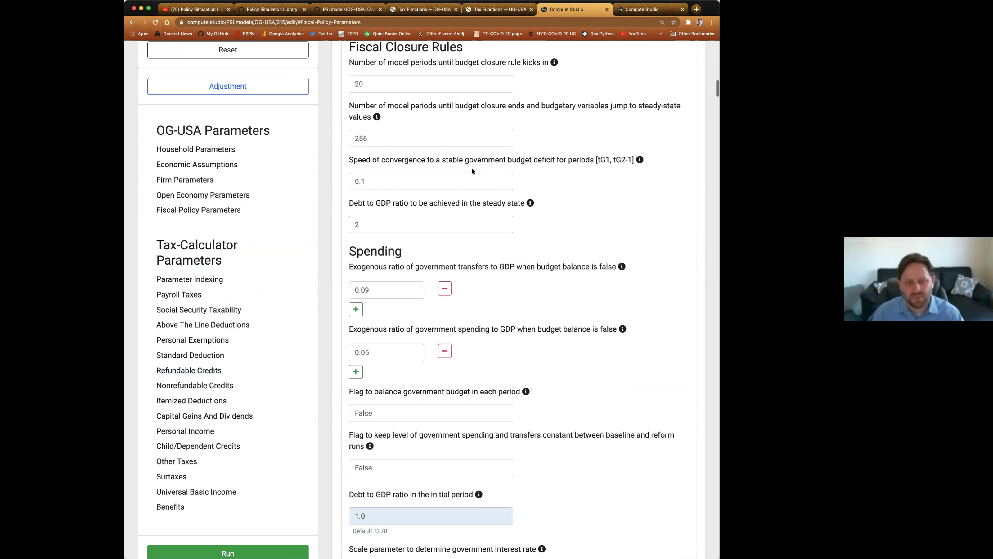
{"action": "scroll", "coordinate": [445, 246], "scroll_direction": "up", "scroll_amount": 6}
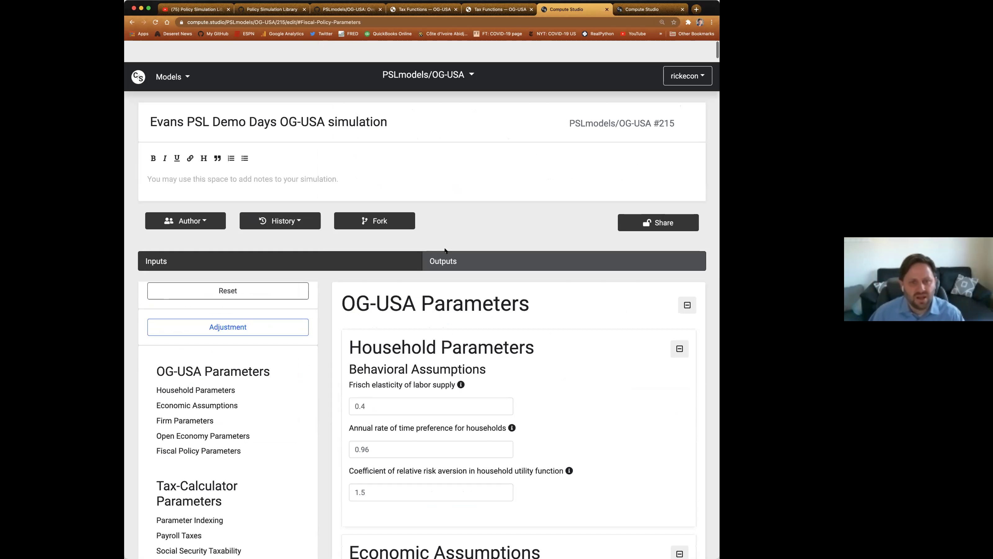
{"action": "scroll", "coordinate": [219, 313], "scroll_direction": "up", "scroll_amount": 5}
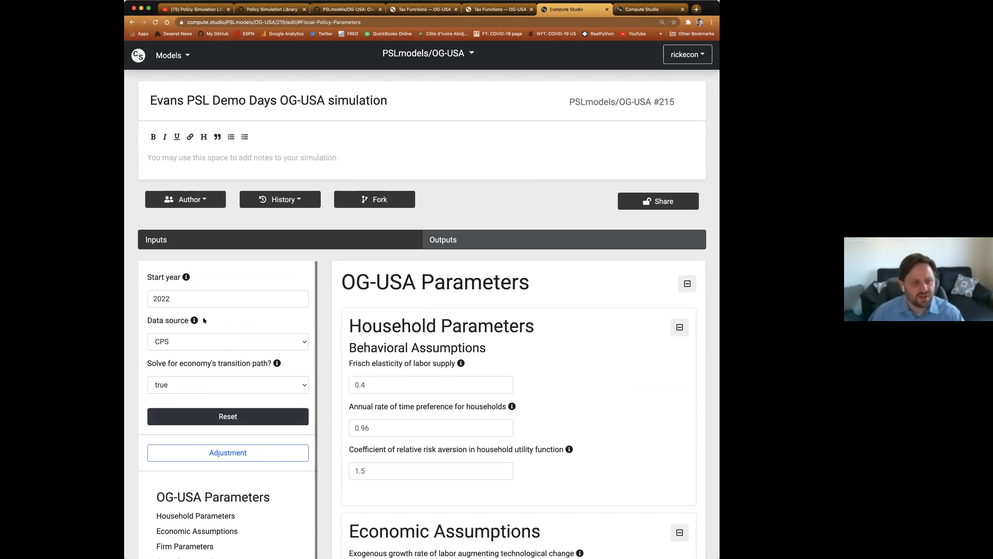
{"action": "left_click", "coordinate": [183, 291]}
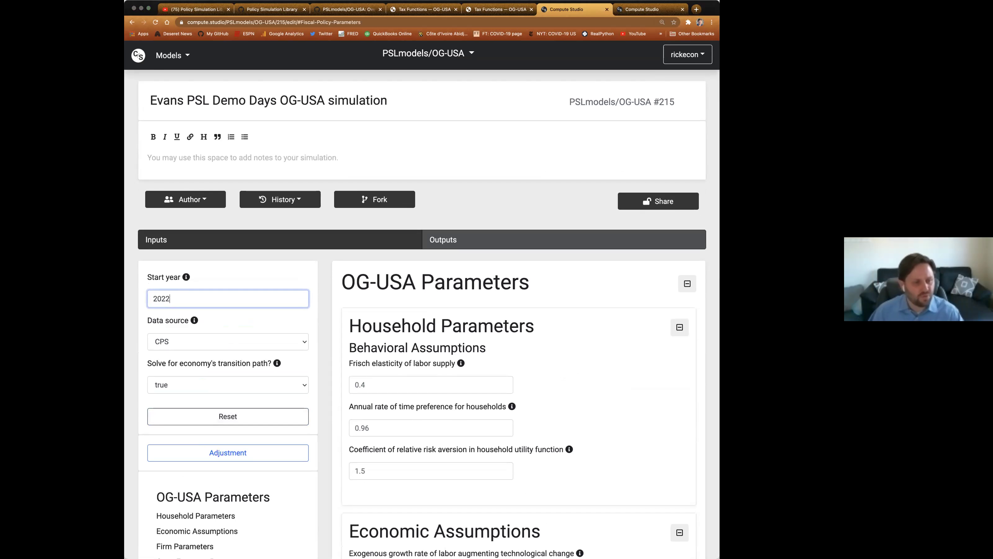
{"action": "key", "text": "super+Tab"}
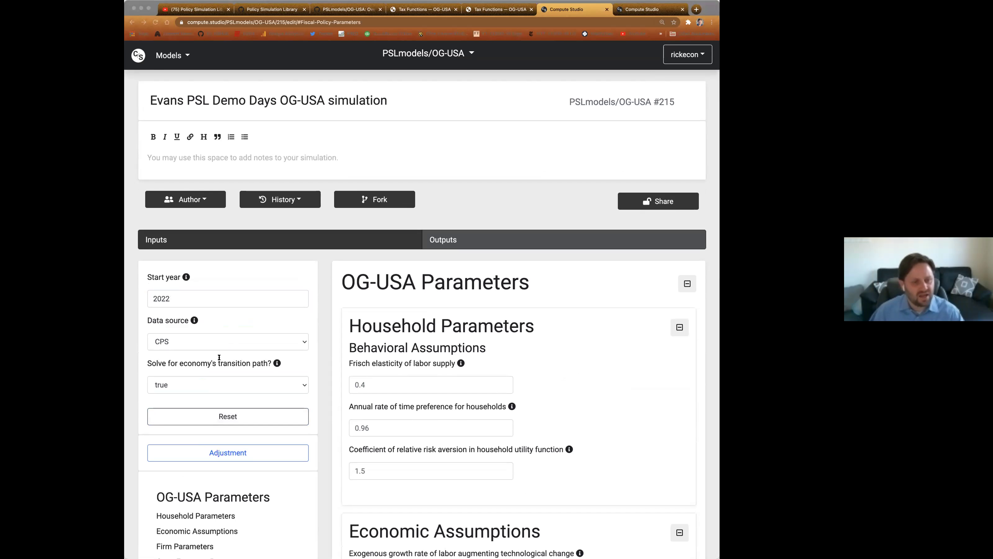
{"action": "key", "text": "super+Tab"}
{"action": "left_click", "coordinate": [201, 340]}
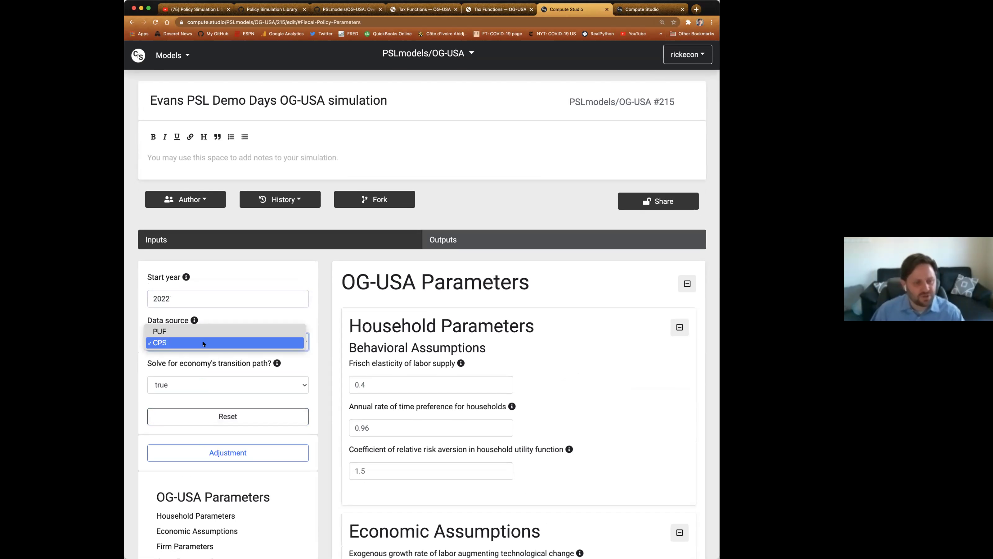
{"action": "left_click", "coordinate": [187, 332]}
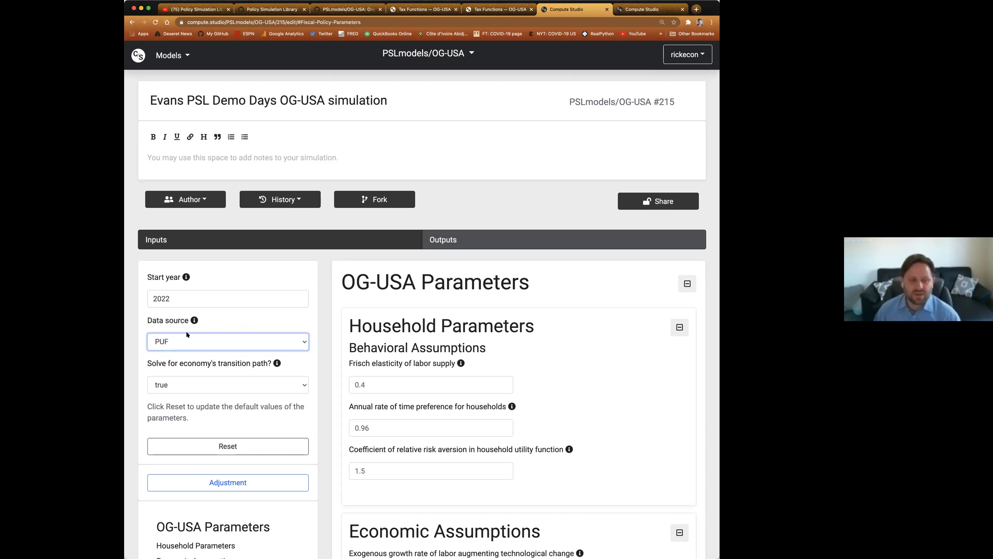
{"action": "left_click", "coordinate": [218, 446]}
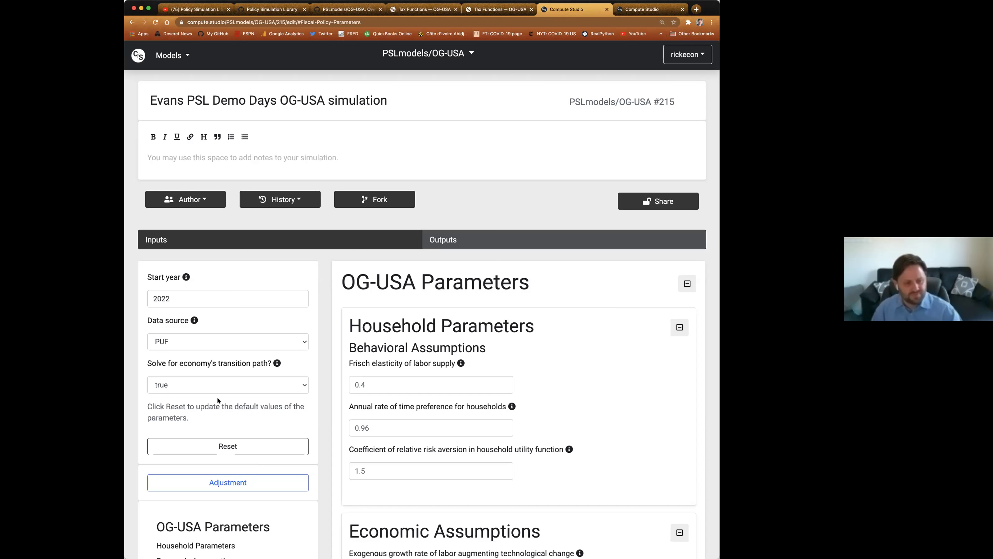
Examine the OG-USA household, economic, firm and open economy parameter sections of the simulation inputs
{"action": "scroll", "coordinate": [217, 398], "scroll_direction": "down", "scroll_amount": 3}
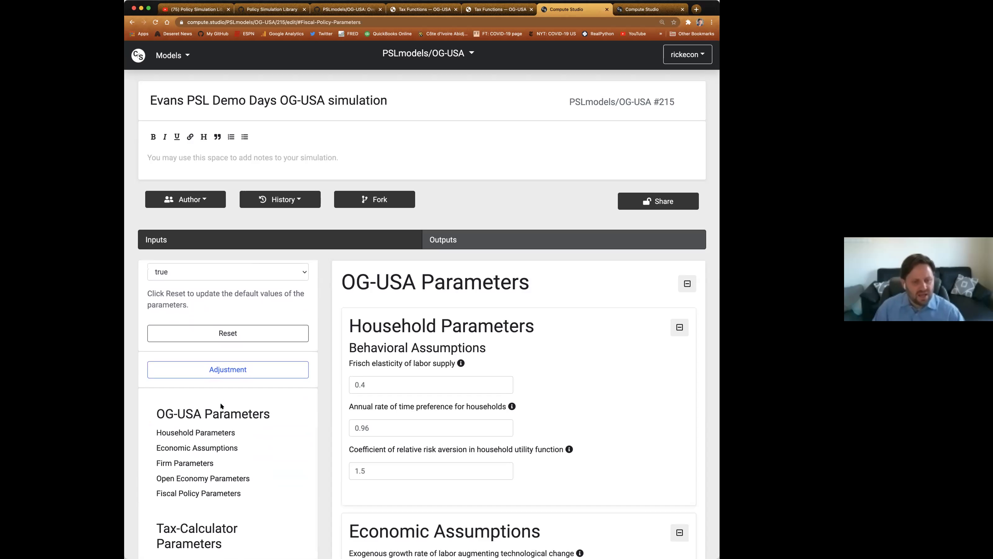
{"action": "scroll", "coordinate": [545, 304], "scroll_direction": "down", "scroll_amount": 2}
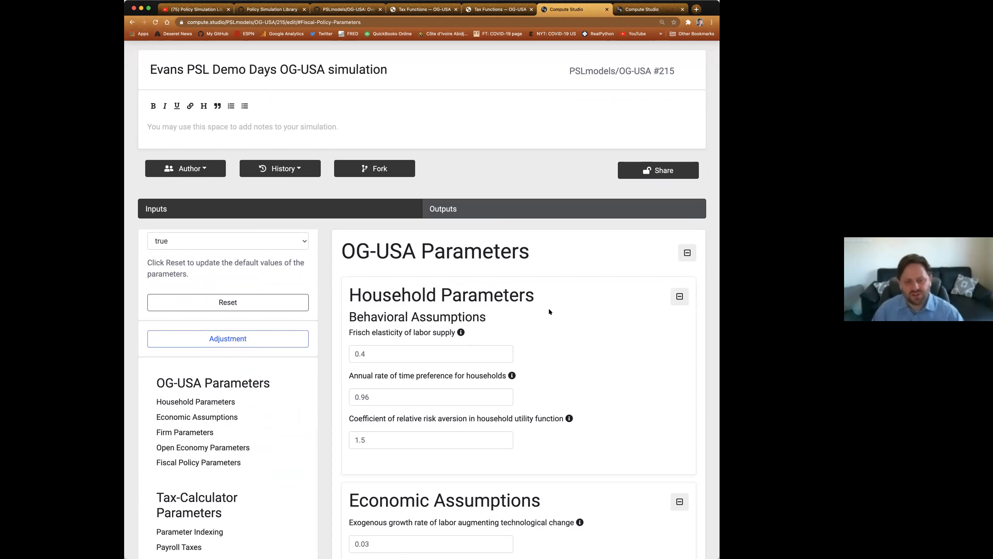
{"action": "scroll", "coordinate": [549, 311], "scroll_direction": "down", "scroll_amount": 5}
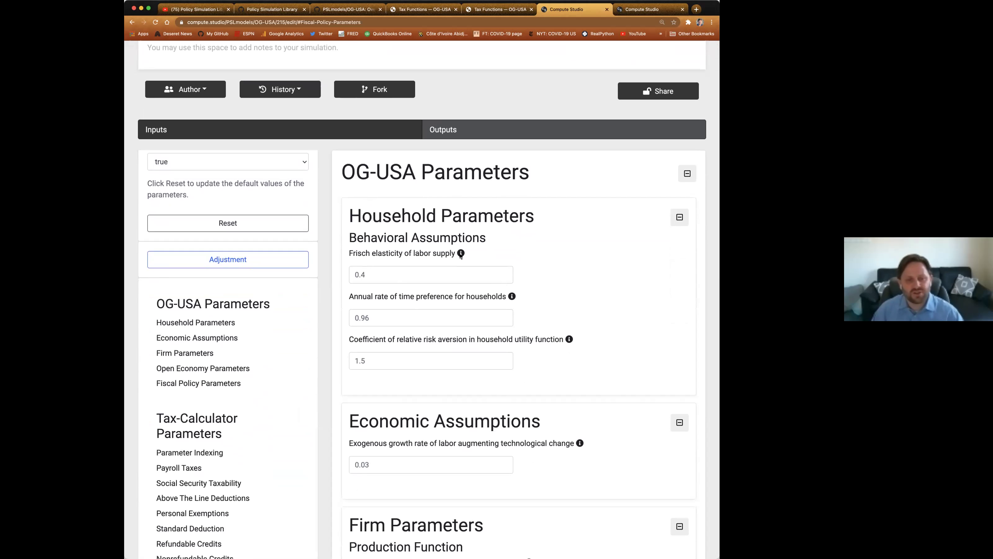
{"action": "mouse_move", "coordinate": [461, 255]}
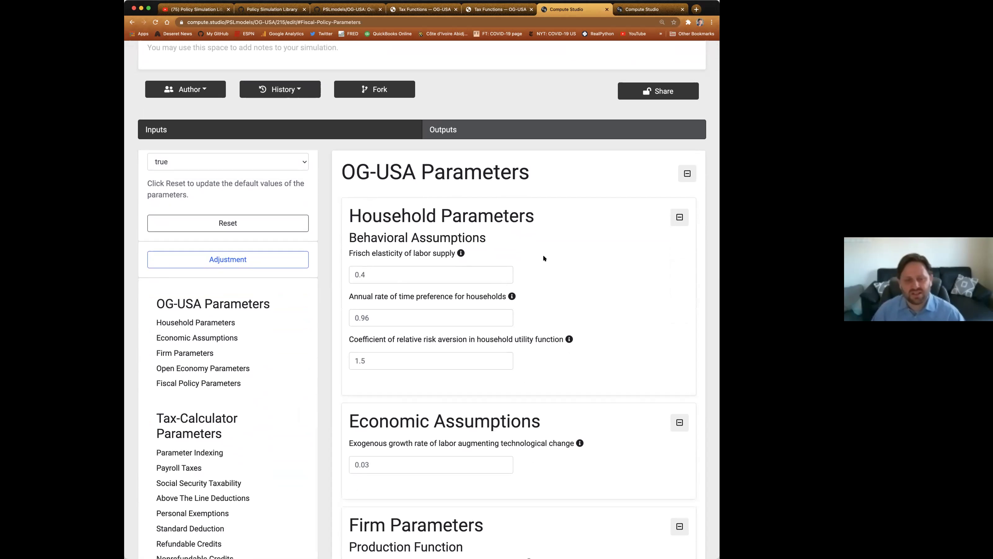
{"action": "scroll", "coordinate": [556, 264], "scroll_direction": "up", "scroll_amount": 1}
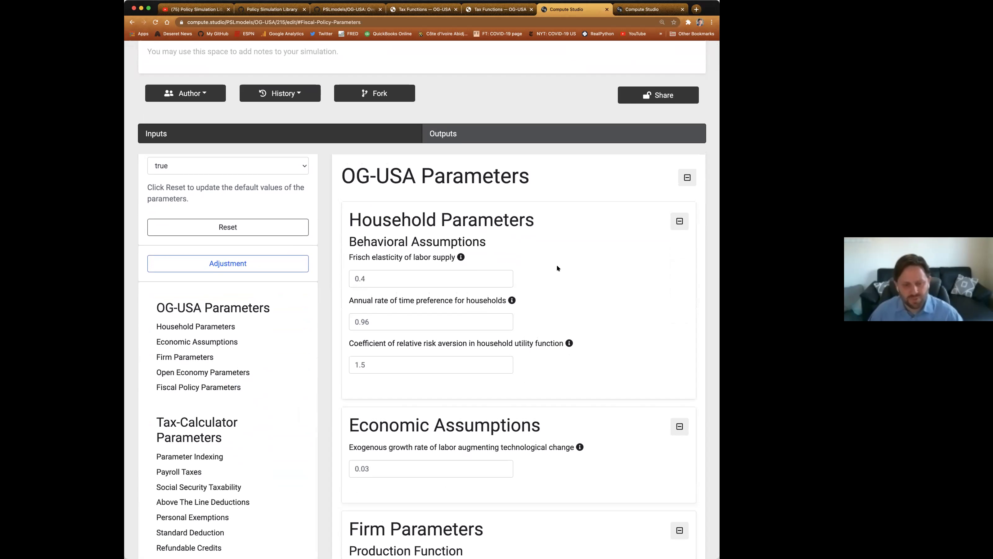
{"action": "scroll", "coordinate": [558, 267], "scroll_direction": "down", "scroll_amount": 3}
{"action": "scroll", "coordinate": [558, 268], "scroll_direction": "down", "scroll_amount": 5}
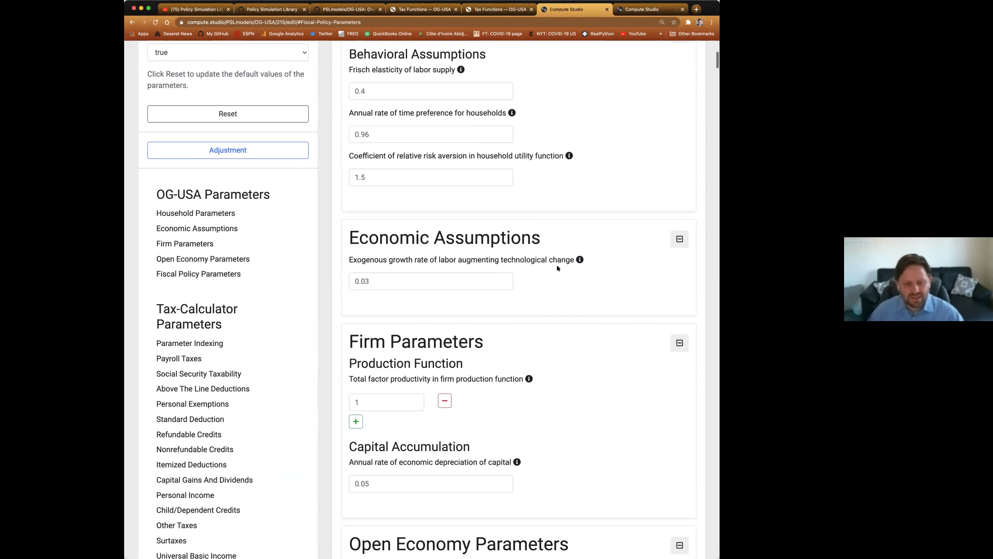
{"action": "scroll", "coordinate": [557, 268], "scroll_direction": "down", "scroll_amount": 6}
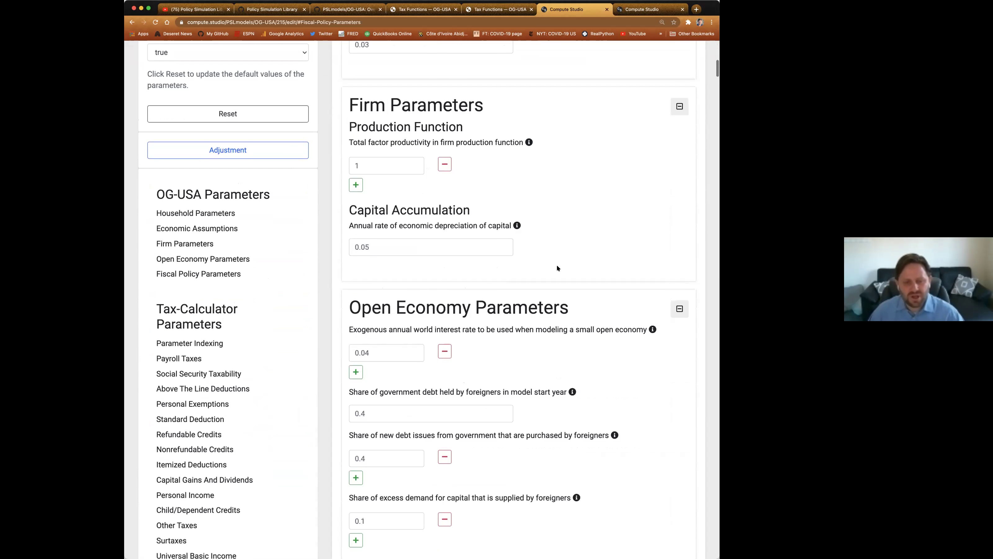
{"action": "scroll", "coordinate": [557, 266], "scroll_direction": "down", "scroll_amount": 5}
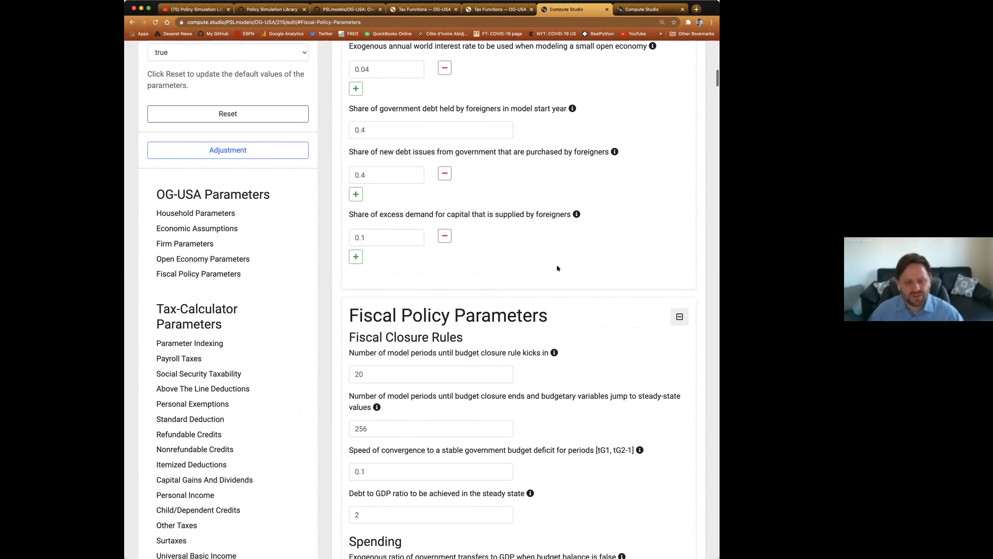
Set the debt to GDP ratio in the initial period to 1.1 in the Fiscal Policy Parameters
{"action": "scroll", "coordinate": [557, 267], "scroll_direction": "down", "scroll_amount": 2}
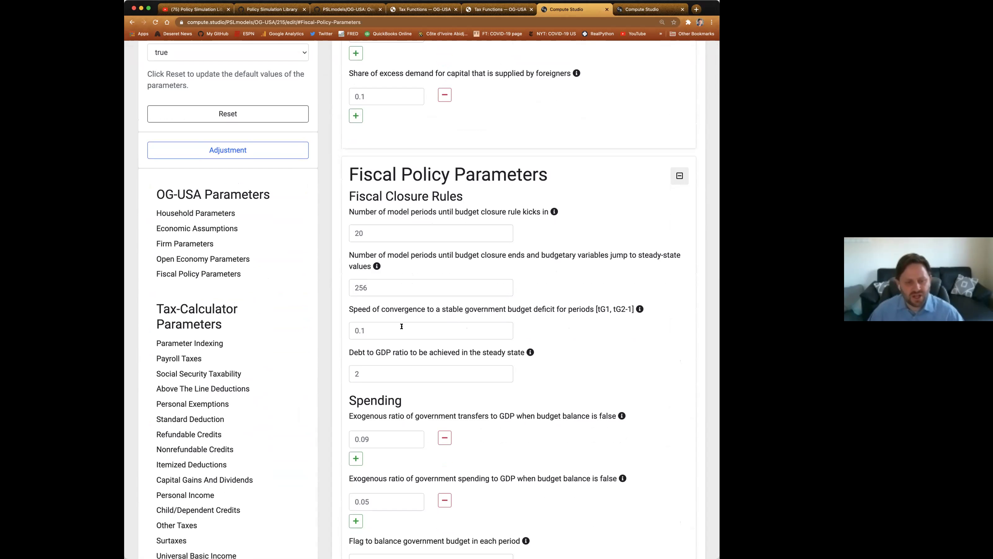
{"action": "scroll", "coordinate": [403, 319], "scroll_direction": "down", "scroll_amount": 2}
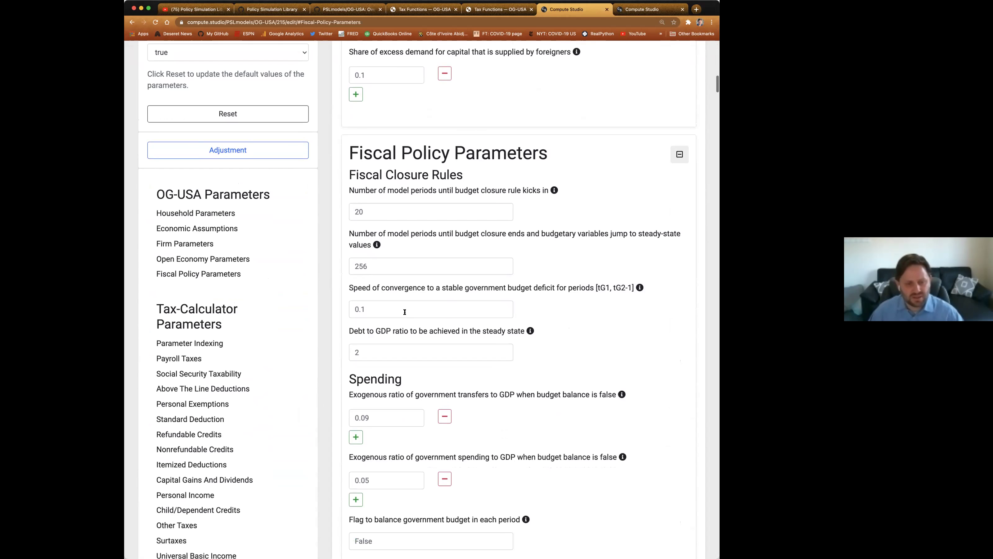
{"action": "scroll", "coordinate": [403, 312], "scroll_direction": "down", "scroll_amount": 5}
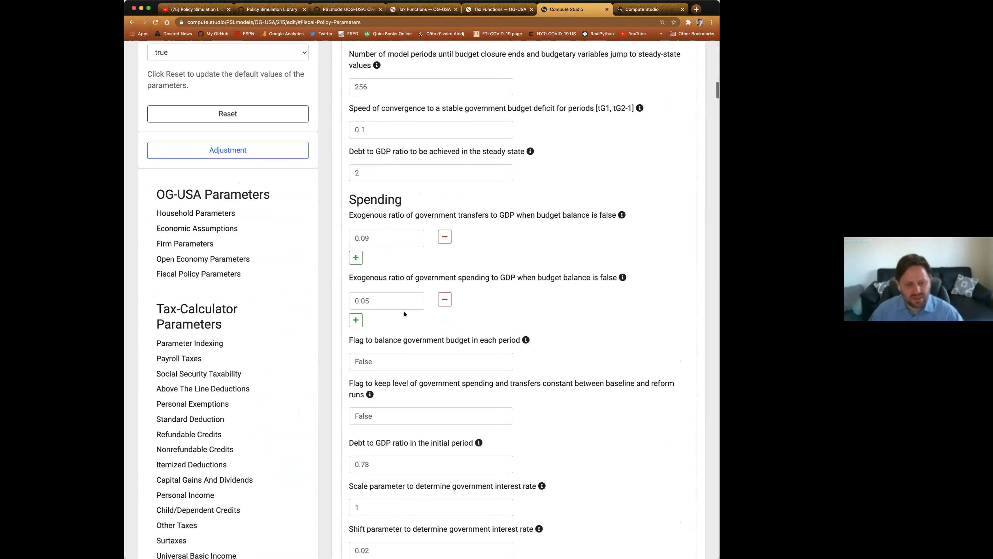
{"action": "scroll", "coordinate": [404, 314], "scroll_direction": "down", "scroll_amount": 1}
{"action": "left_click", "coordinate": [393, 374]}
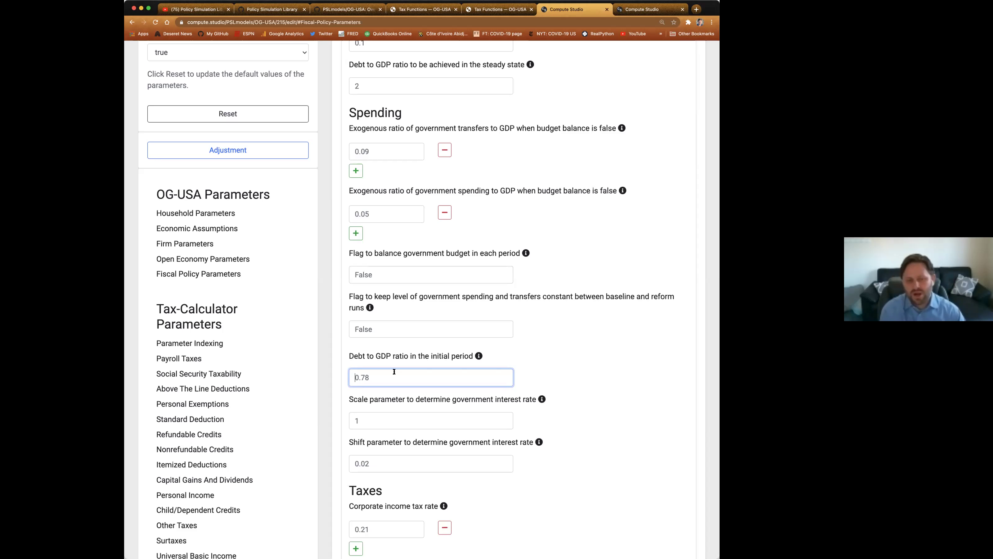
{"action": "type", "text": "0"}
{"action": "key", "text": "BackSpace"}
{"action": "type", "text": "1.0"}
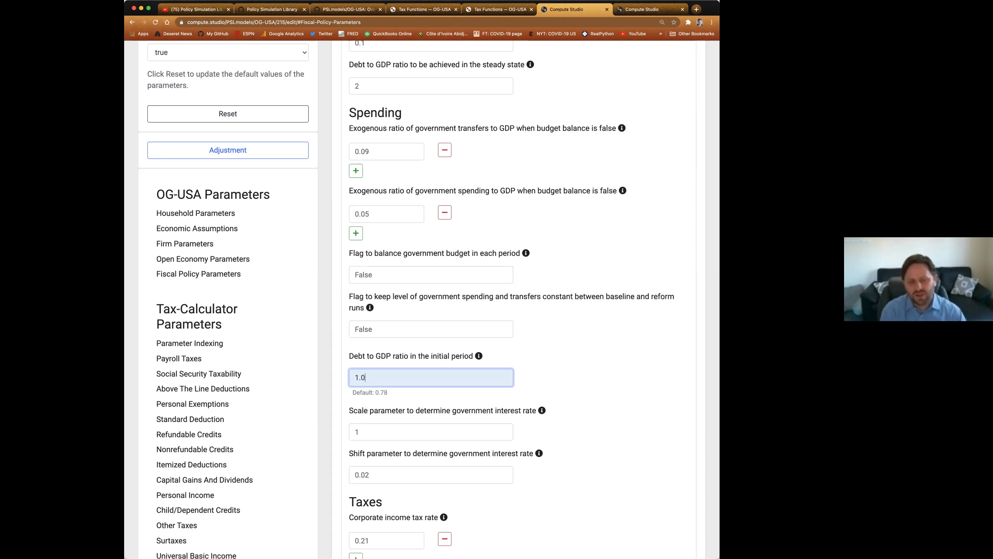
{"action": "key", "text": "BackSpace"}
{"action": "type", "text": "1"}
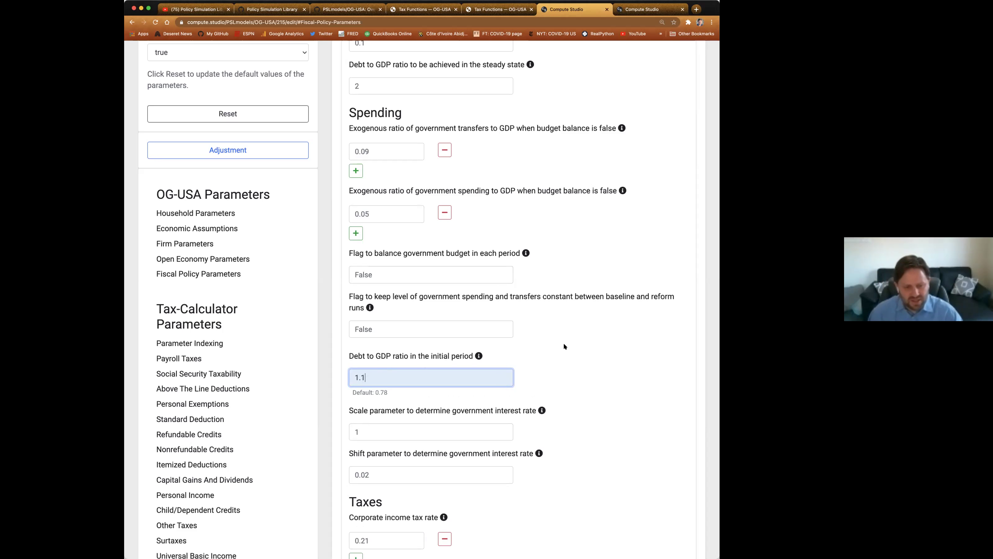
Set the corporate income tax rate to 0.28 under the Taxes parameters
{"action": "scroll", "coordinate": [564, 345], "scroll_direction": "down", "scroll_amount": 3}
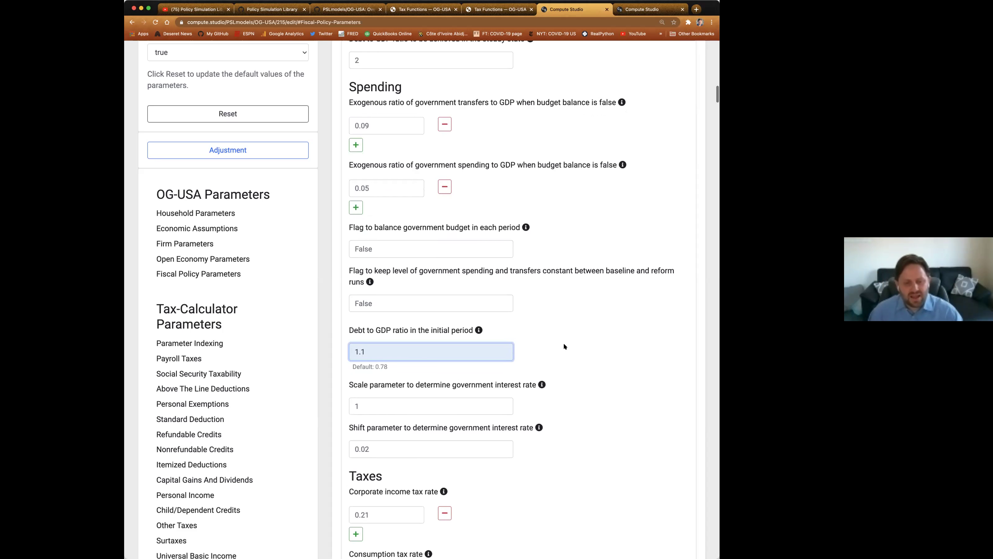
{"action": "scroll", "coordinate": [564, 346], "scroll_direction": "down", "scroll_amount": 4}
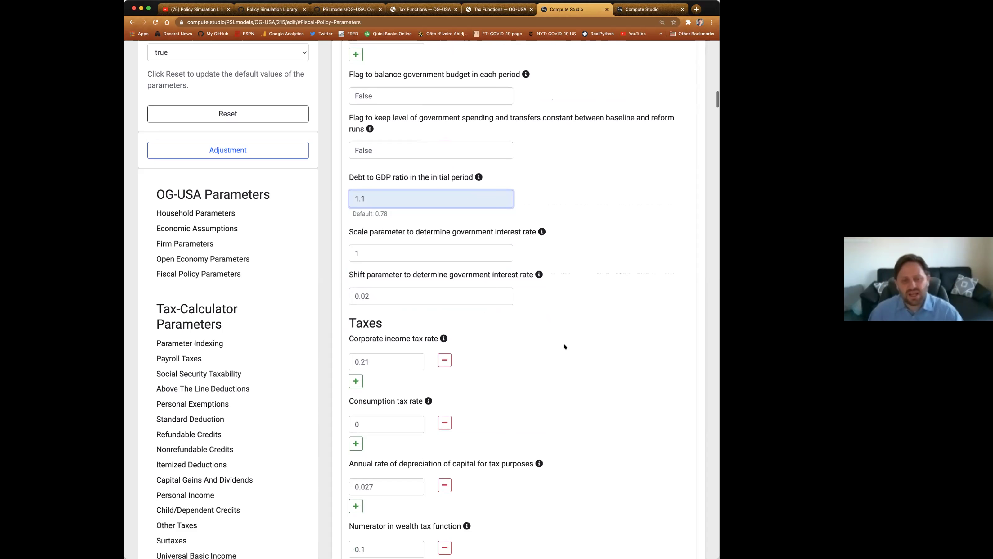
{"action": "scroll", "coordinate": [564, 346], "scroll_direction": "down", "scroll_amount": 1}
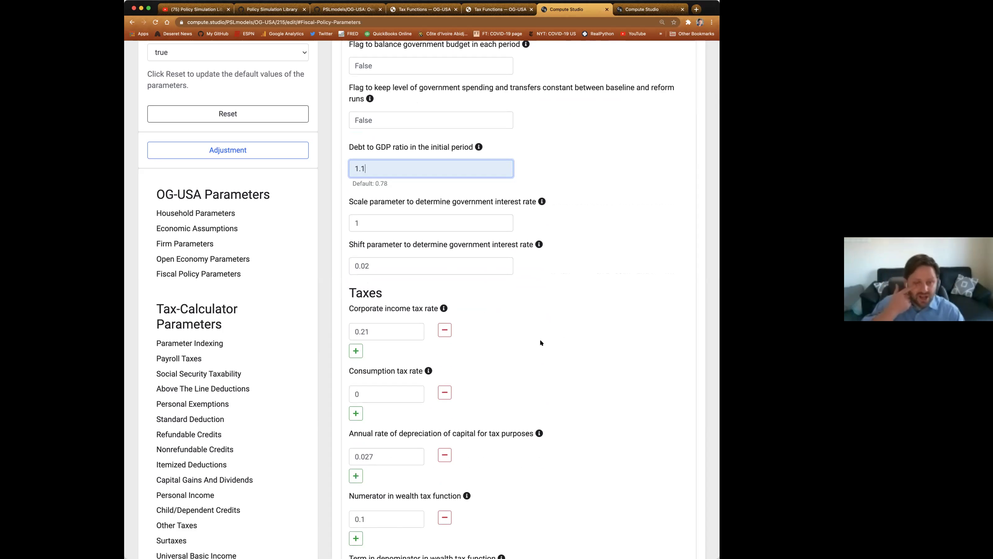
{"action": "left_click", "coordinate": [374, 331]}
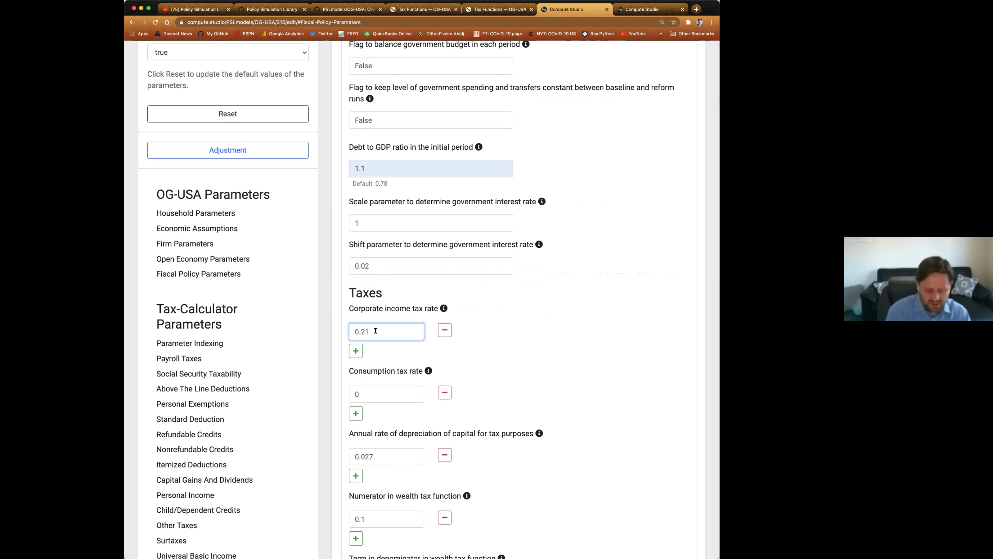
{"action": "key", "text": "super+a"}
{"action": "type", "text": "0.28"}
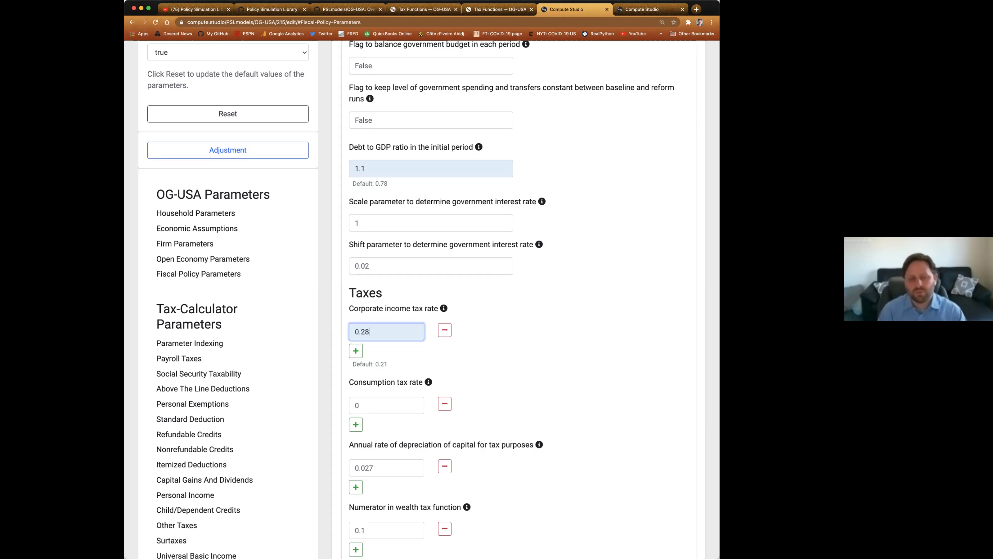
{"action": "left_click", "coordinate": [544, 329]}
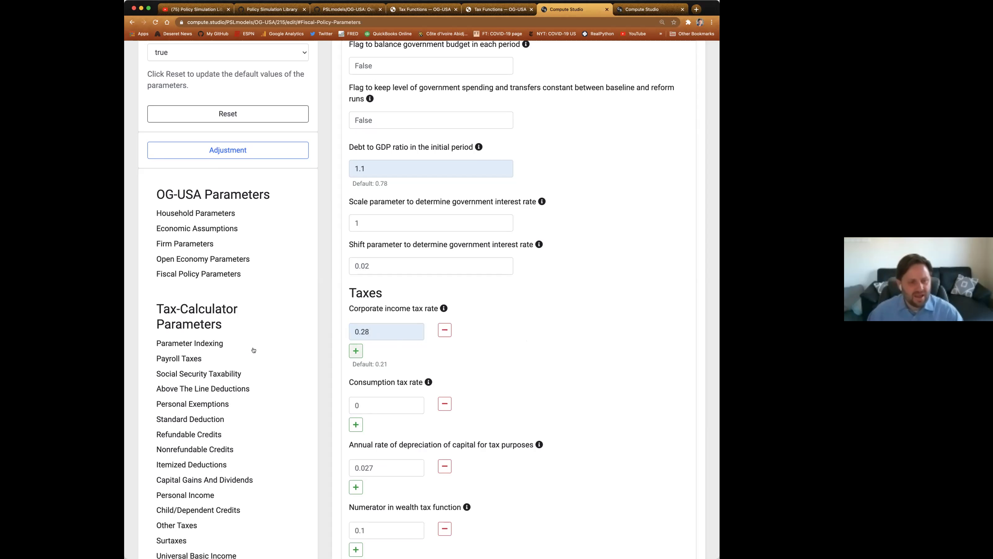
Set the regular (non-AMT, non-pass-through) personal income tax rate 5 to 0.35 in the Tax-Calculator Personal Income parameters
{"action": "scroll", "coordinate": [249, 350], "scroll_direction": "down", "scroll_amount": 1}
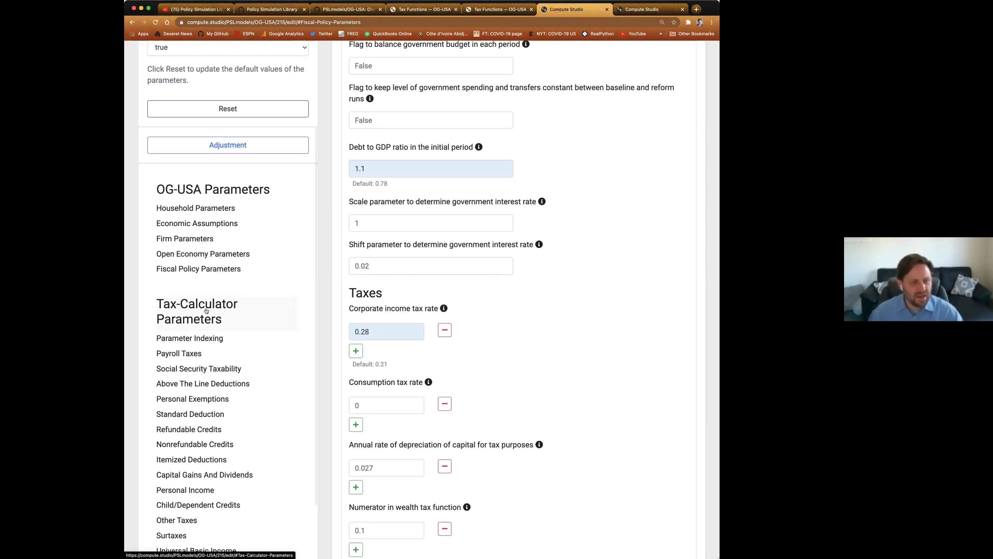
{"action": "scroll", "coordinate": [196, 319], "scroll_direction": "down", "scroll_amount": 3}
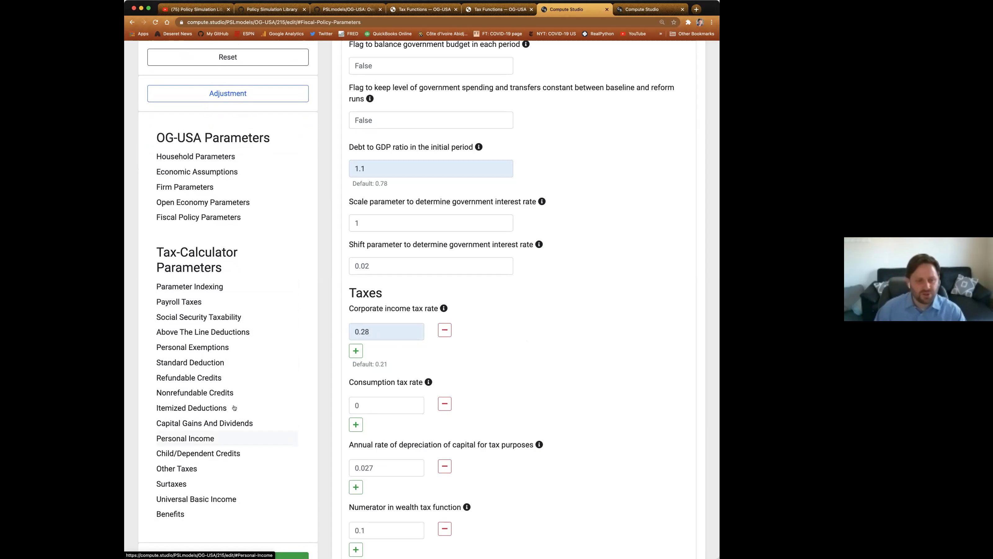
{"action": "left_click", "coordinate": [186, 439]}
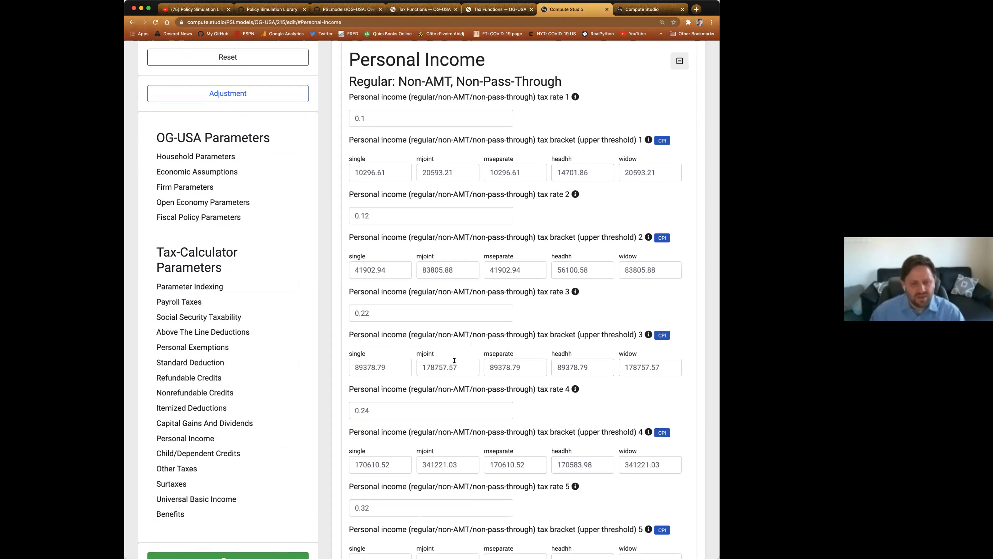
{"action": "scroll", "coordinate": [454, 360], "scroll_direction": "down", "scroll_amount": 3}
{"action": "scroll", "coordinate": [454, 360], "scroll_direction": "down", "scroll_amount": 10}
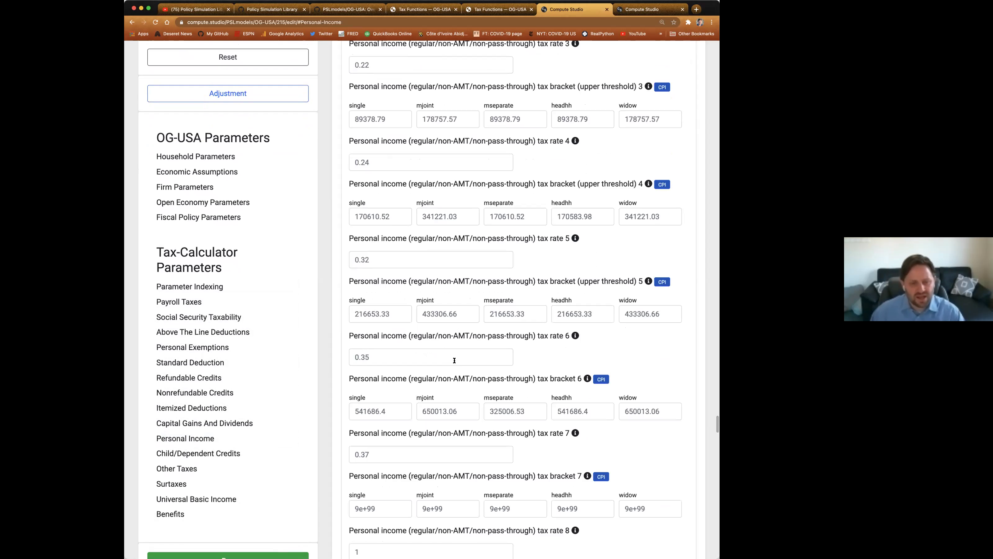
{"action": "scroll", "coordinate": [405, 268], "scroll_direction": "down", "scroll_amount": 1}
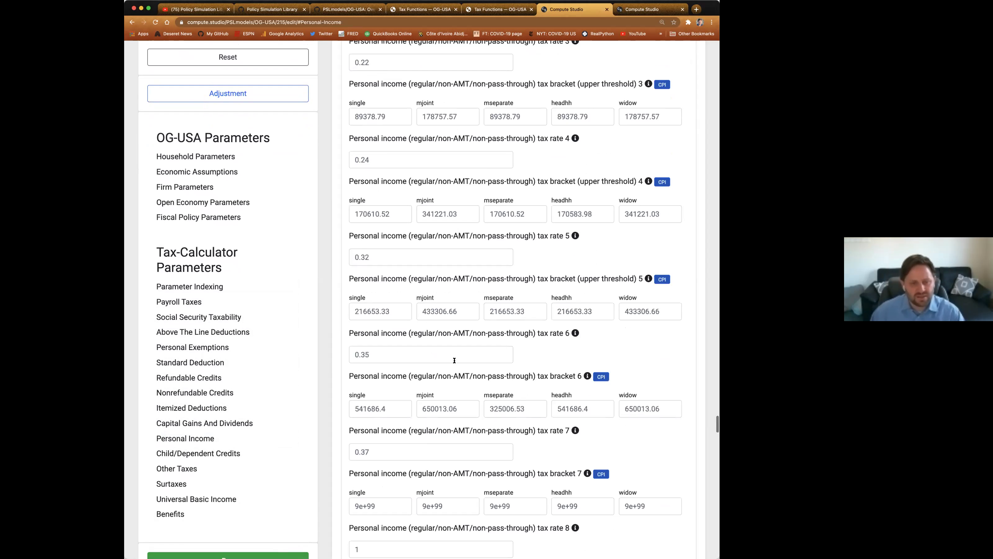
{"action": "left_click", "coordinate": [391, 253]}
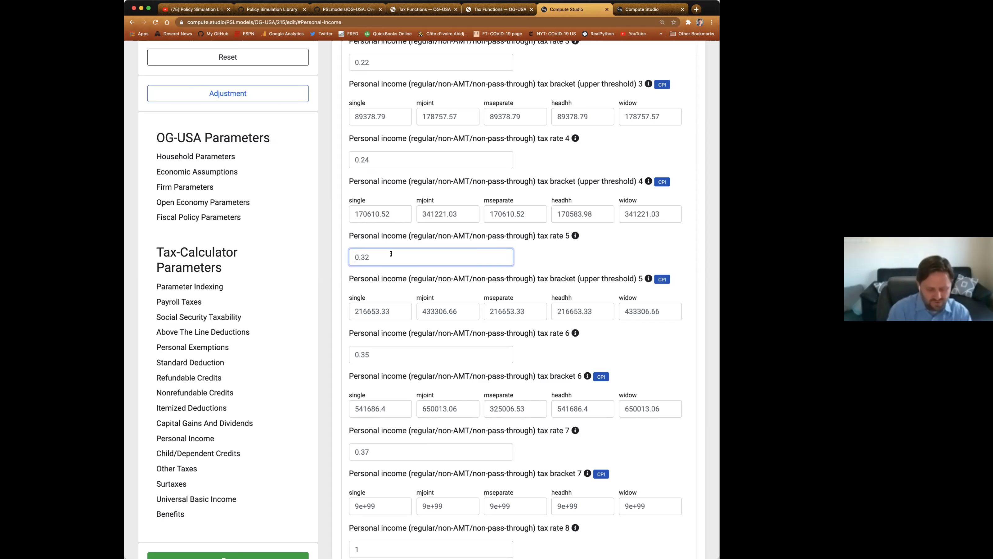
{"action": "key", "text": "BackSpace"}
{"action": "key", "text": "BackSpace"}
{"action": "key", "text": "BackSpace"}
{"action": "type", "text": ".35"}
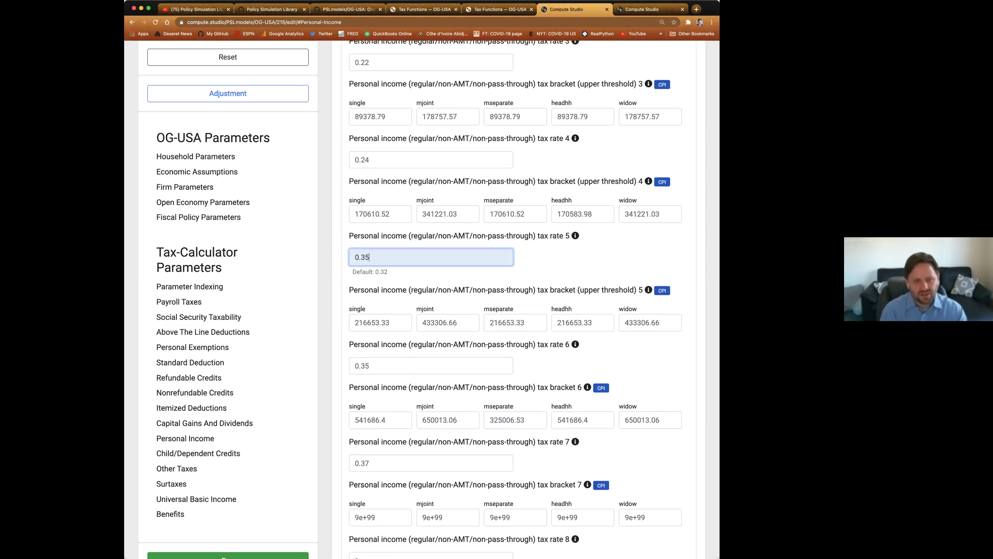
Set personal income tax rate 6 to 0.40 and personal income tax rate 7 to .45
{"action": "left_click", "coordinate": [389, 366]}
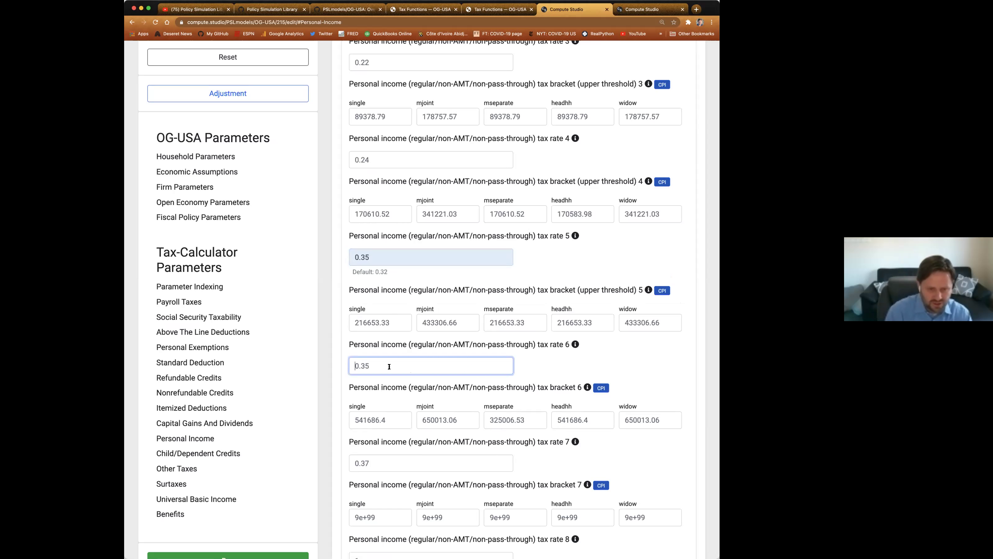
{"action": "key", "text": "BackSpace"}
{"action": "key", "text": "BackSpace"}
{"action": "key", "text": "BackSpace"}
{"action": "type", "text": ".40"}
{"action": "left_click", "coordinate": [377, 473]}
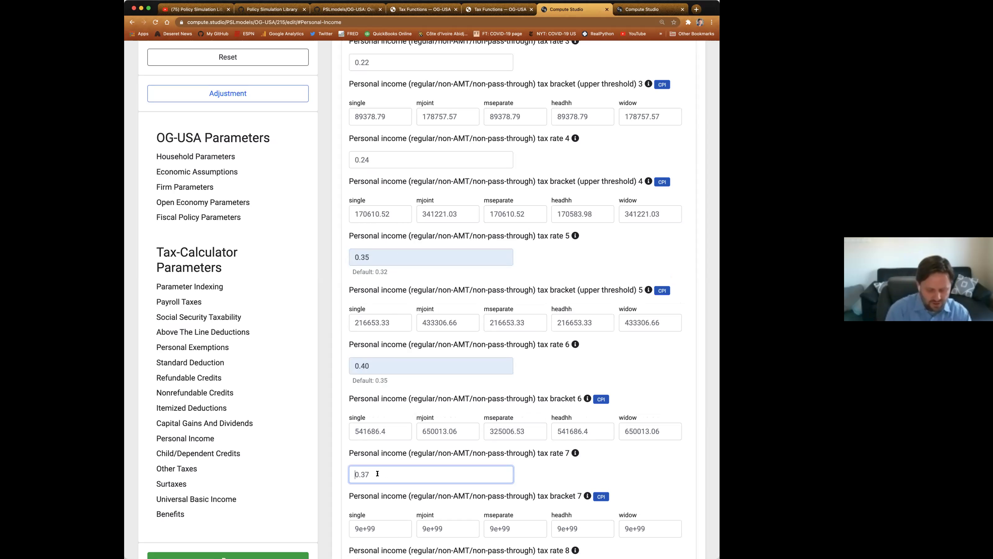
{"action": "type", "text": ".45"}
{"action": "key", "text": "Tab"}
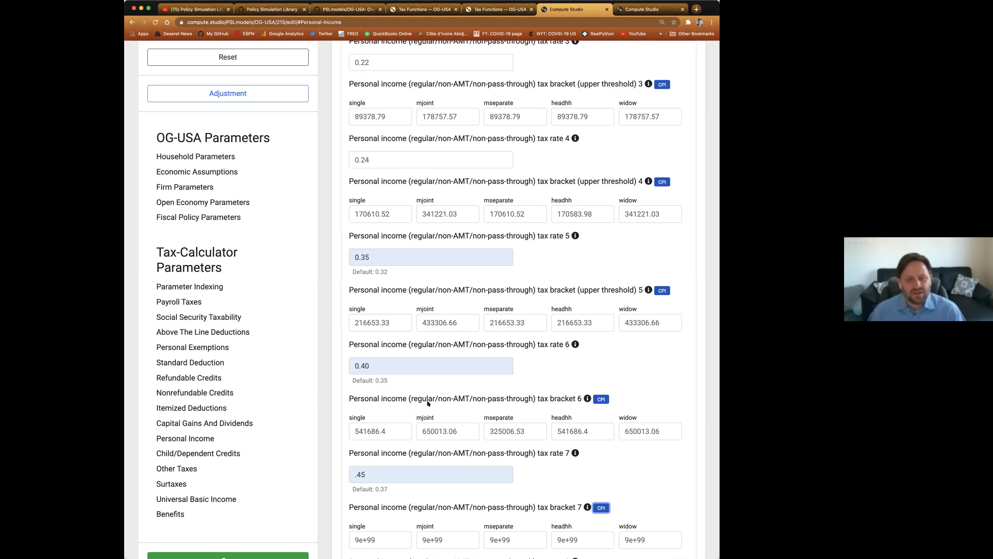
Review the Personal Income brackets and view the effective tax rate scatter plot in the OG-USA Tax Functions documentation
{"action": "scroll", "coordinate": [574, 336], "scroll_direction": "up", "scroll_amount": 8}
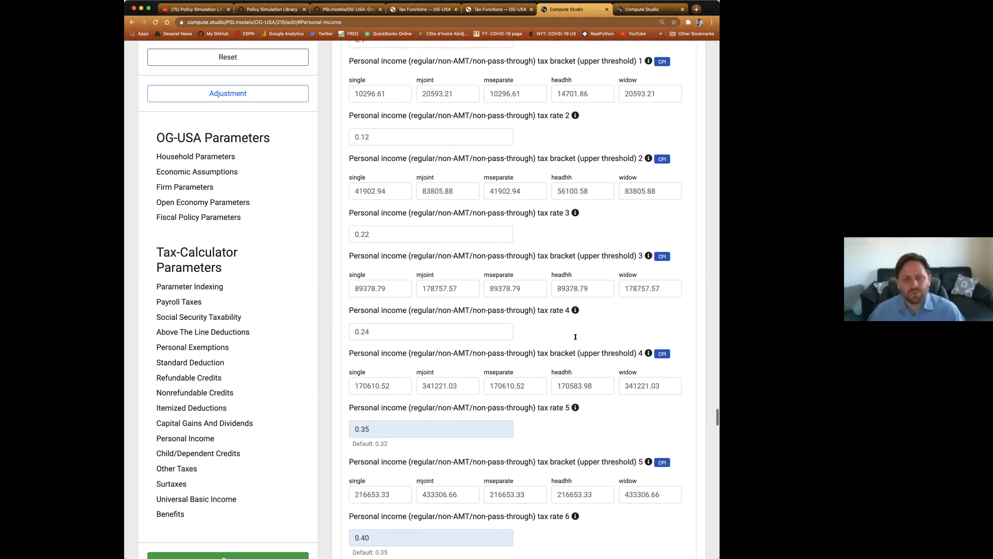
{"action": "scroll", "coordinate": [482, 332], "scroll_direction": "down", "scroll_amount": 1}
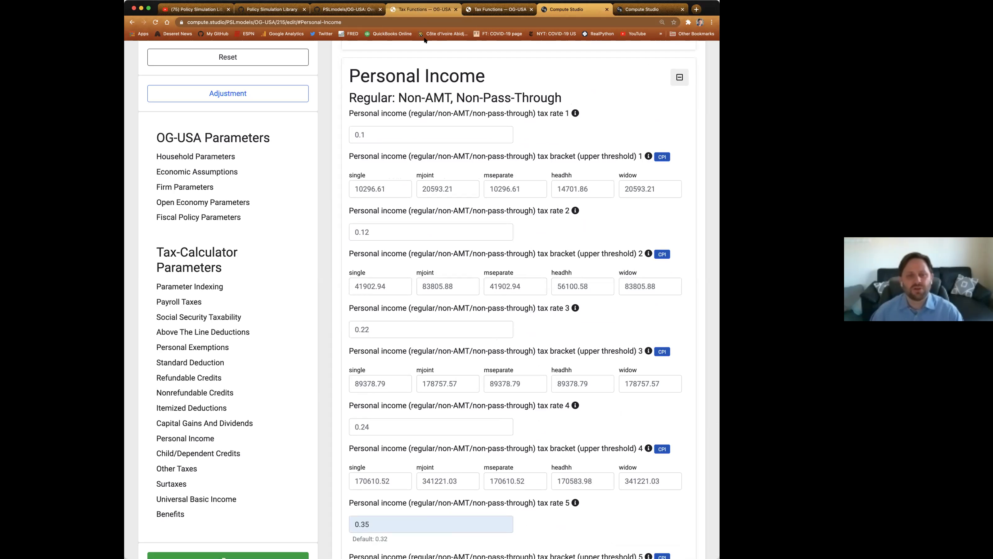
{"action": "left_click", "coordinate": [424, 9]}
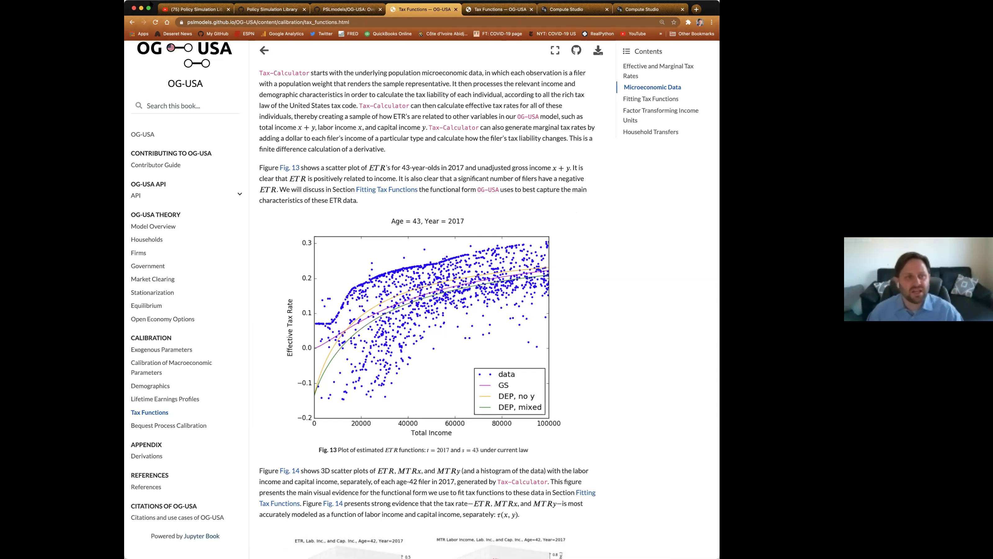
Return to the simulation inputs in Compute Studio and run the simulation publicly with an email notification when ready
{"action": "left_click", "coordinate": [587, 10]}
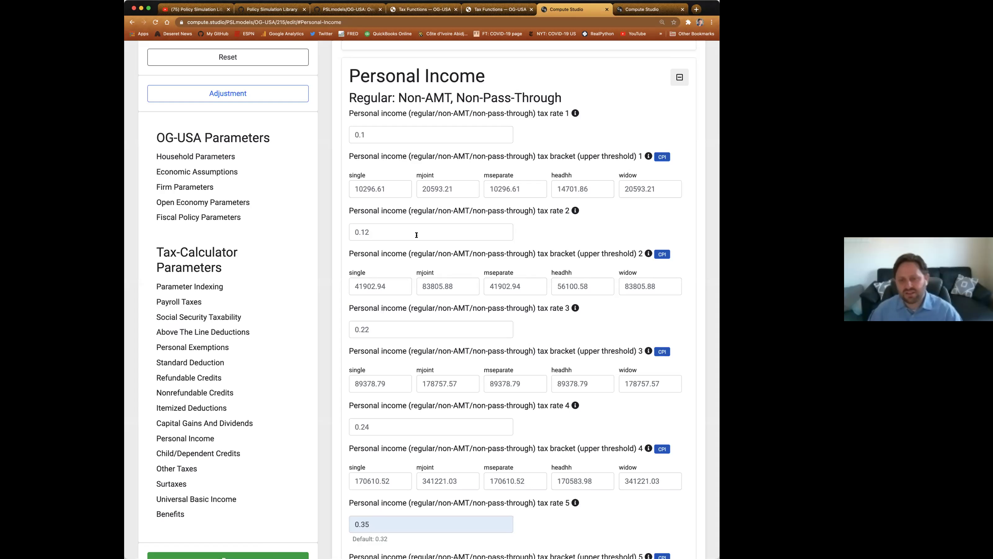
{"action": "scroll", "coordinate": [417, 235], "scroll_direction": "down", "scroll_amount": 1}
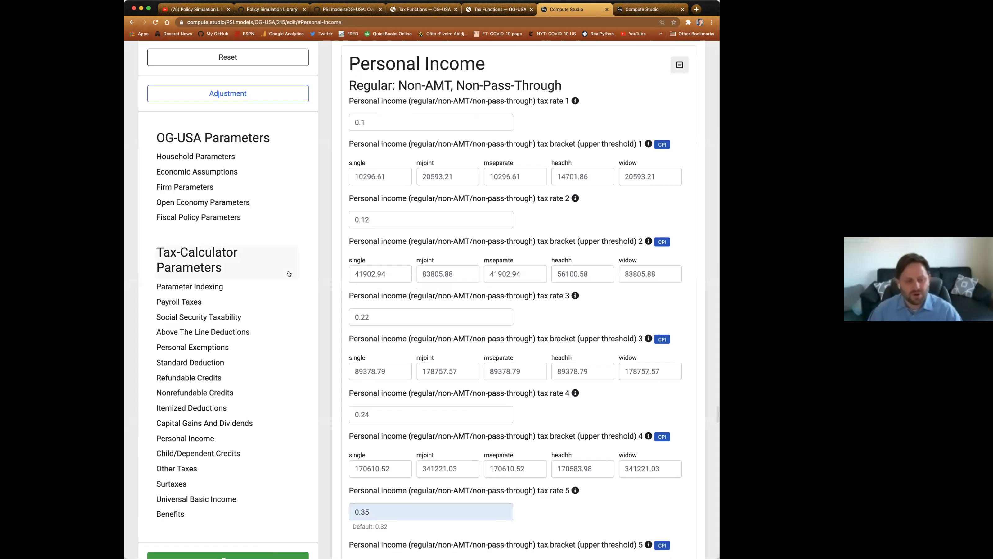
{"action": "scroll", "coordinate": [289, 274], "scroll_direction": "down", "scroll_amount": 1}
{"action": "scroll", "coordinate": [280, 436], "scroll_direction": "down", "scroll_amount": 5}
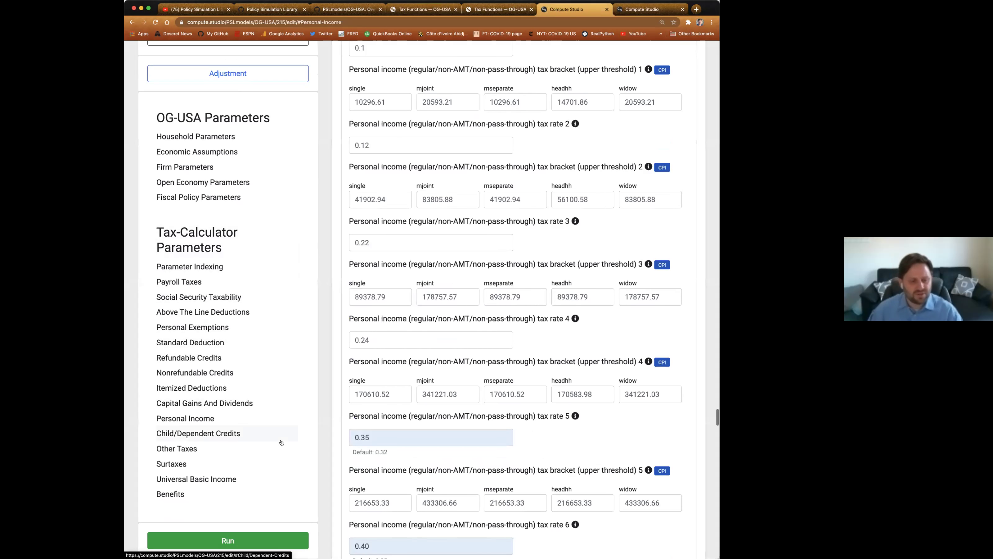
{"action": "left_click", "coordinate": [238, 540]}
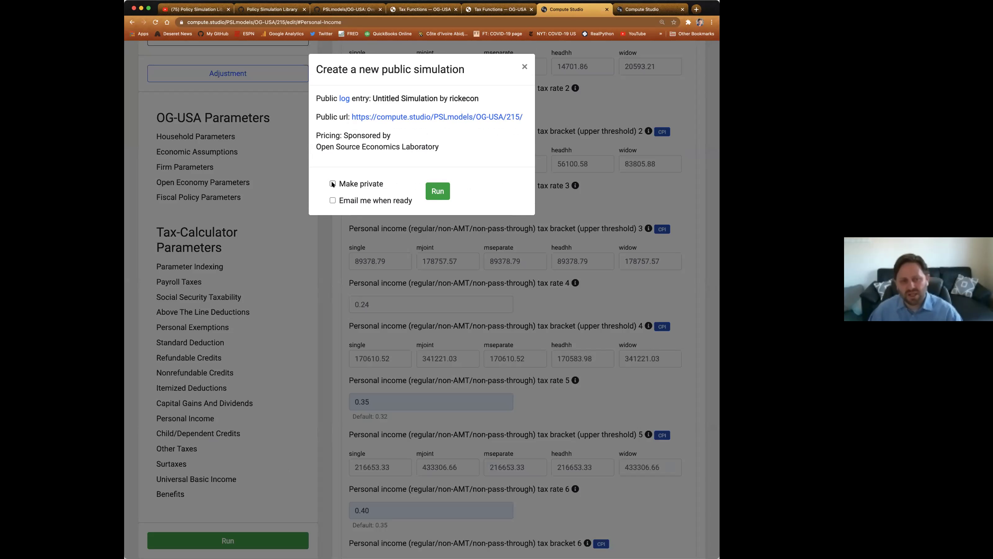
{"action": "left_click", "coordinate": [333, 201]}
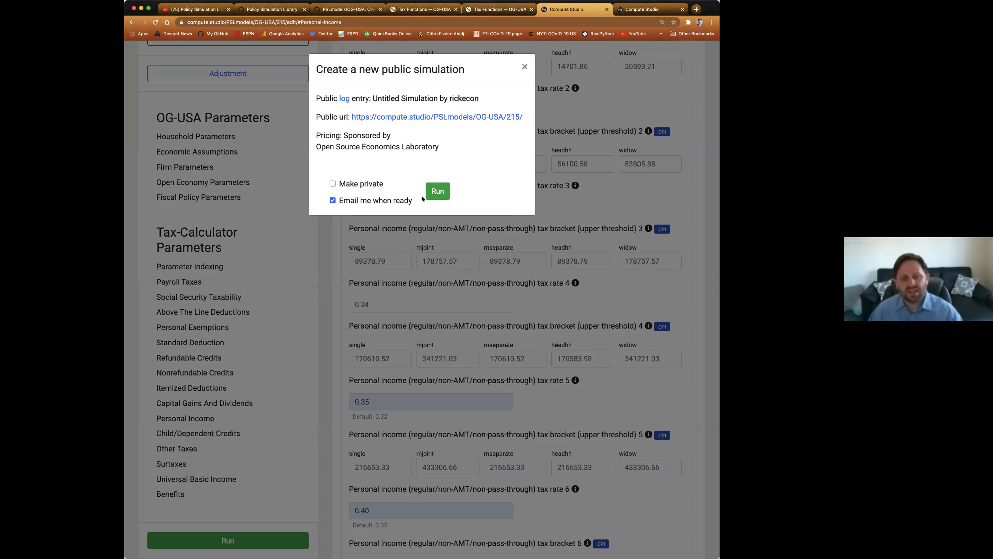
{"action": "left_click", "coordinate": [437, 191]}
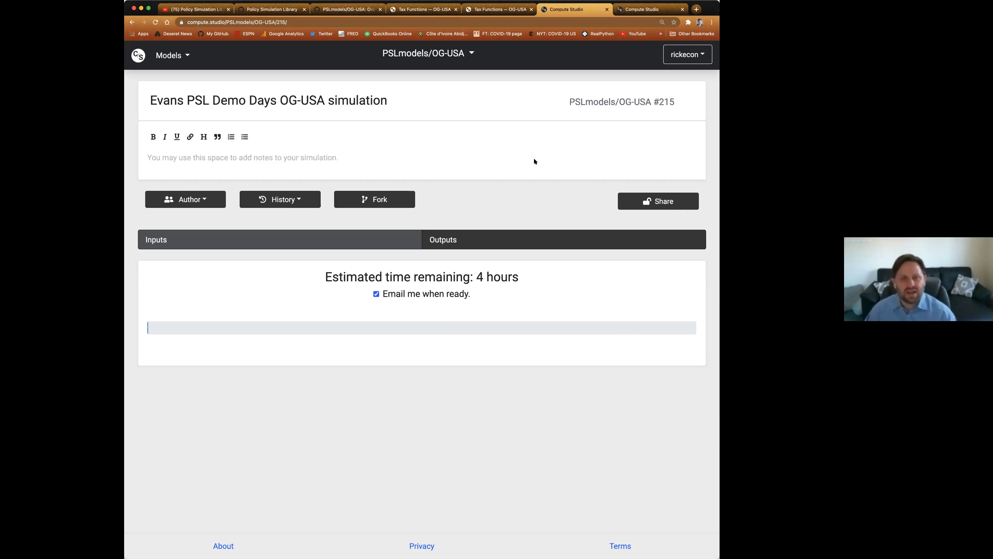
Switch to the existing OG-USA simulation #206 and load its base address without the Personal-Income anchor
{"action": "left_click", "coordinate": [634, 9]}
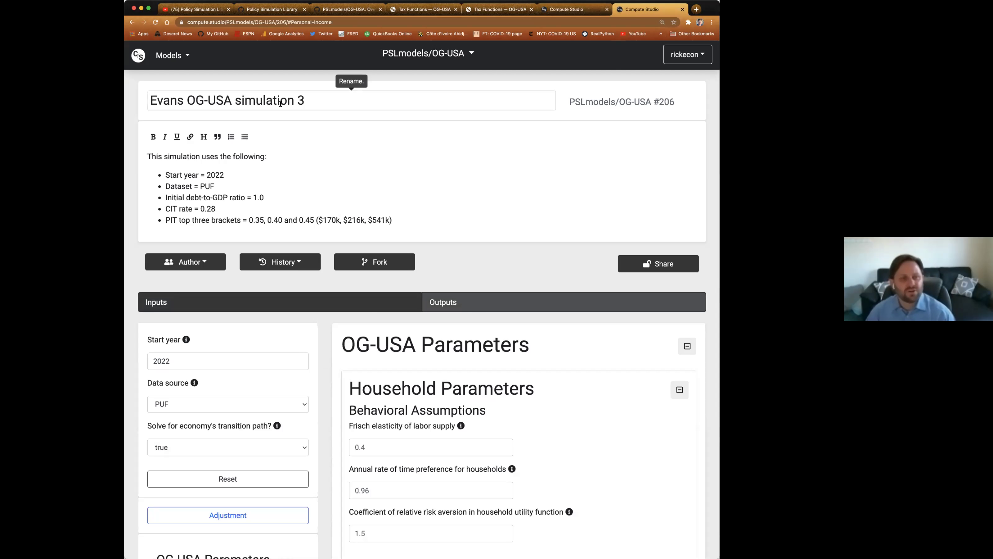
{"action": "left_click", "coordinate": [335, 22]}
{"action": "left_click", "coordinate": [335, 22]}
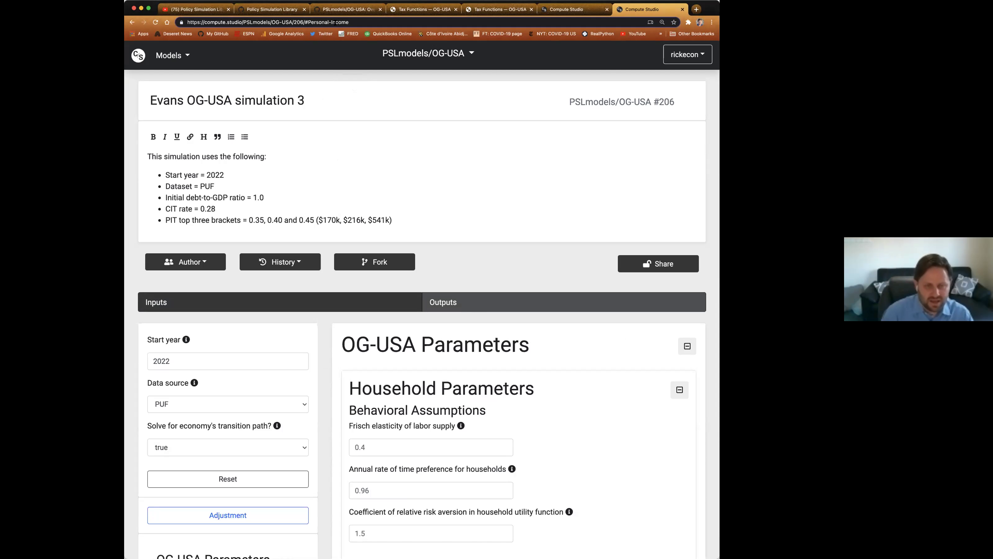
{"action": "key", "text": "BackSpace"}
{"action": "key", "text": "BackSpace"}
{"action": "key", "text": "BackSpace"}
{"action": "key", "text": "BackSpace"}
{"action": "key", "text": "BackSpace"}
{"action": "key", "text": "BackSpace"}
{"action": "key", "text": "BackSpace"}
{"action": "key", "text": "BackSpace"}
{"action": "key", "text": "BackSpace"}
{"action": "key", "text": "BackSpace"}
{"action": "key", "text": "BackSpace"}
{"action": "key", "text": "BackSpace"}
{"action": "key", "text": "BackSpace"}
{"action": "key", "text": "BackSpace"}
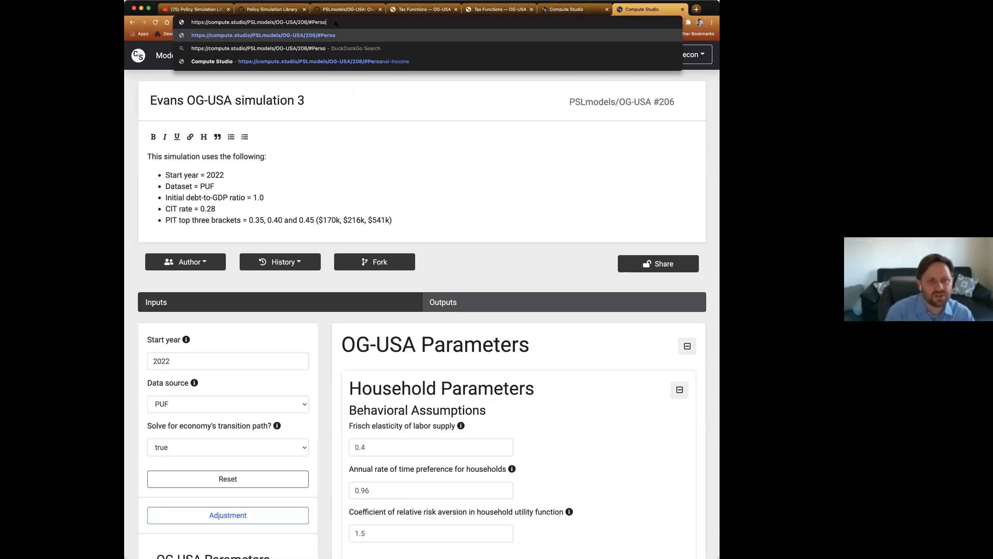
{"action": "key", "text": "BackSpace"}
{"action": "key", "text": "BackSpace"}
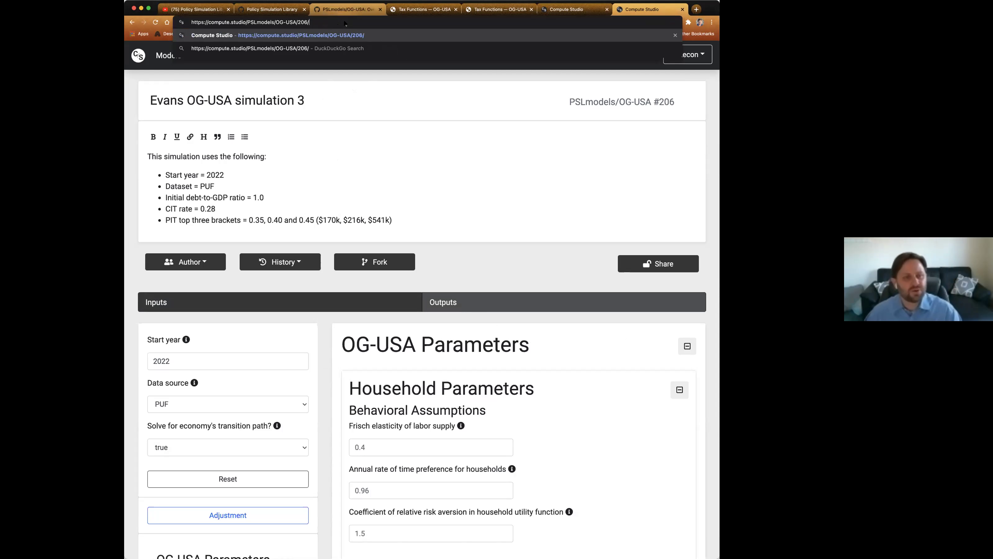
{"action": "key", "text": "Return"}
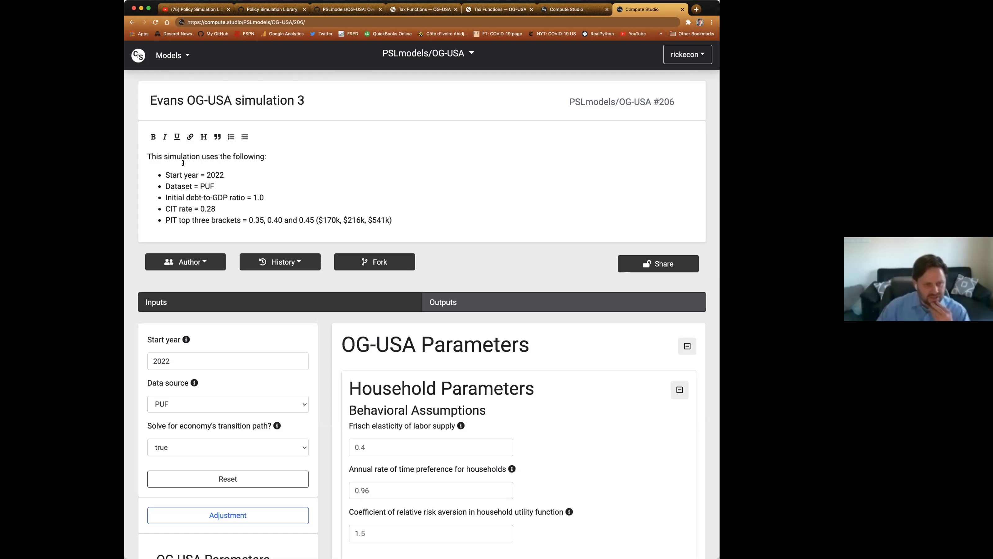
Highlight the notes listing the assumptions of simulation #206 and open its outputs
{"action": "left_click_drag", "start_coordinate": [147, 156], "coordinate": [396, 221]}
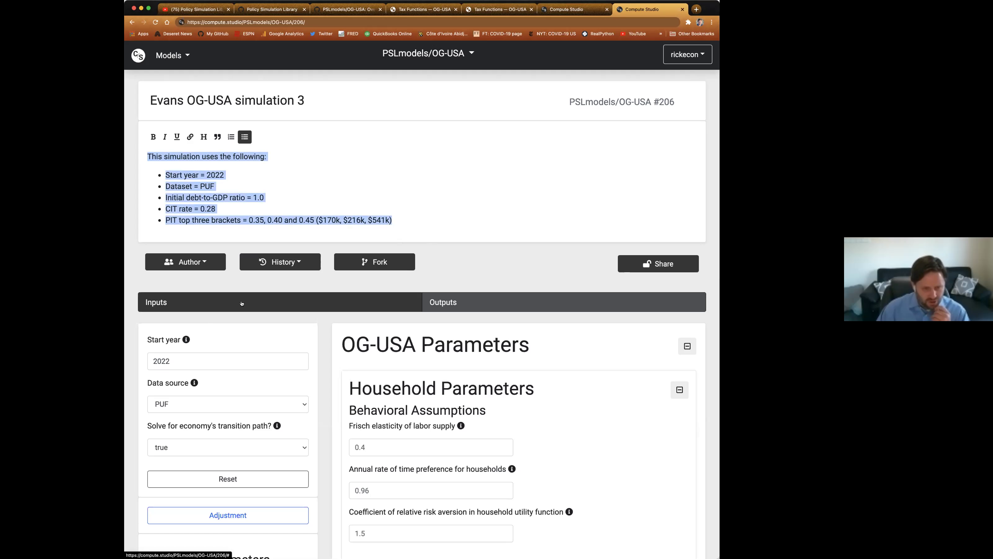
{"action": "scroll", "coordinate": [260, 325], "scroll_direction": "down", "scroll_amount": 3}
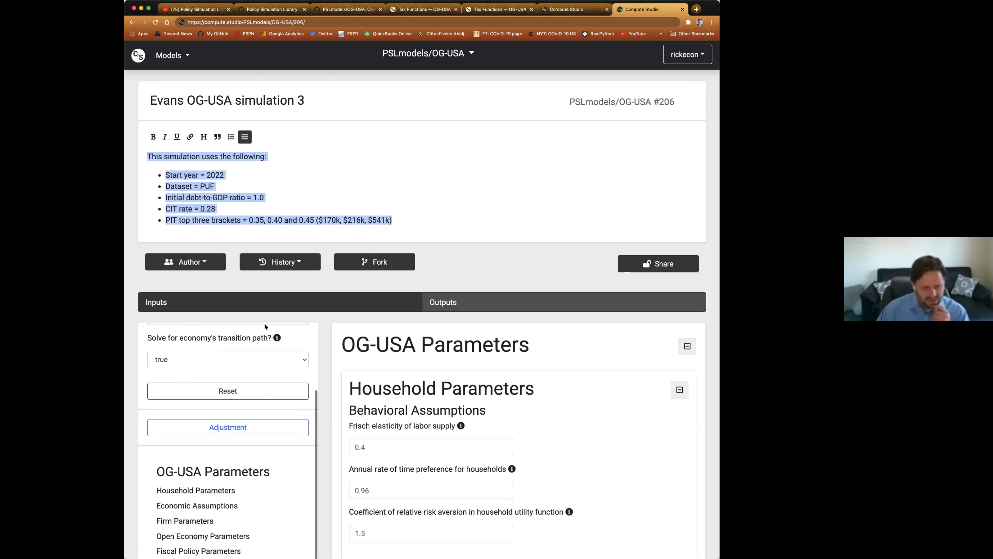
{"action": "left_click", "coordinate": [497, 304]}
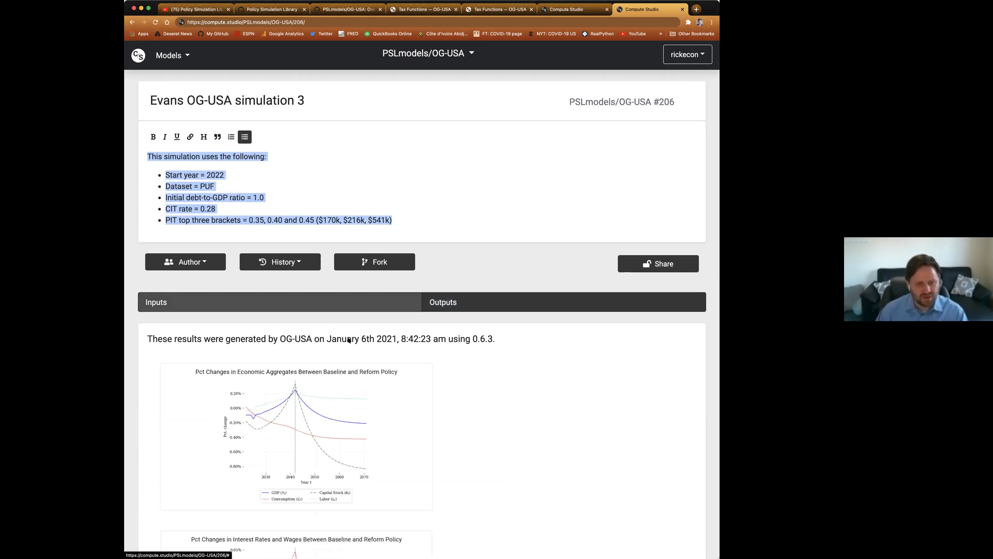
Enlarge the page and examine the chart of percent changes in economic aggregates between baseline and reform policy
{"action": "key", "text": "super+equal"}
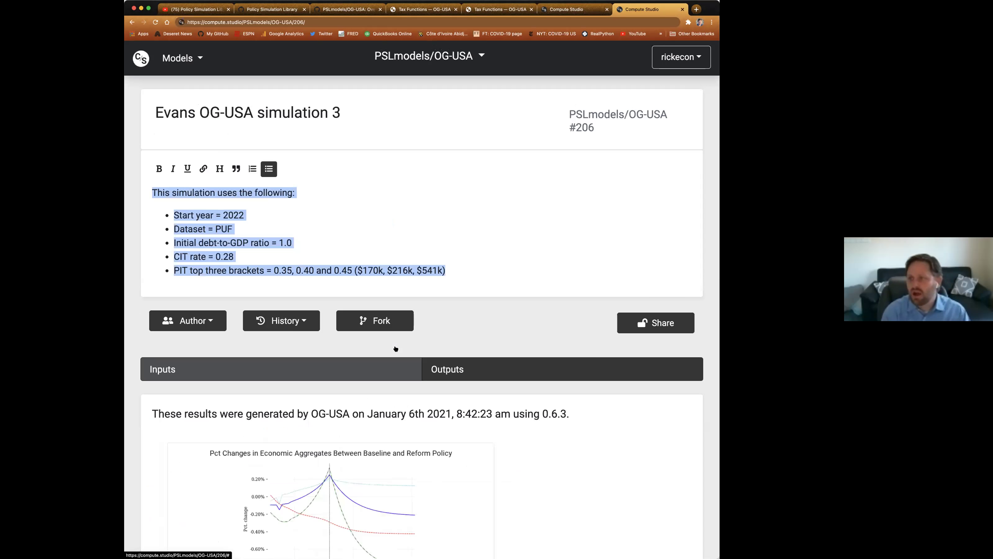
{"action": "key", "text": "super+equal"}
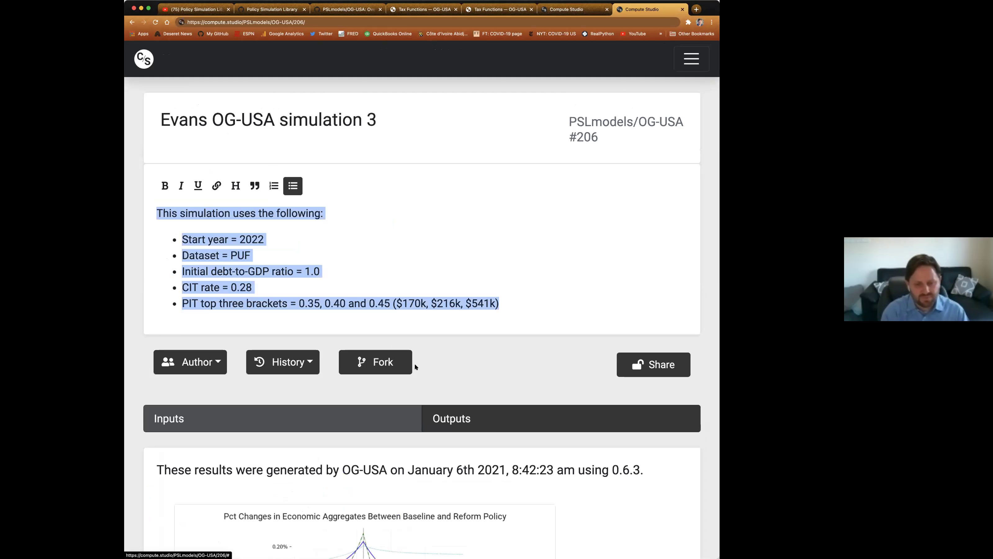
{"action": "scroll", "coordinate": [412, 359], "scroll_direction": "down", "scroll_amount": 6}
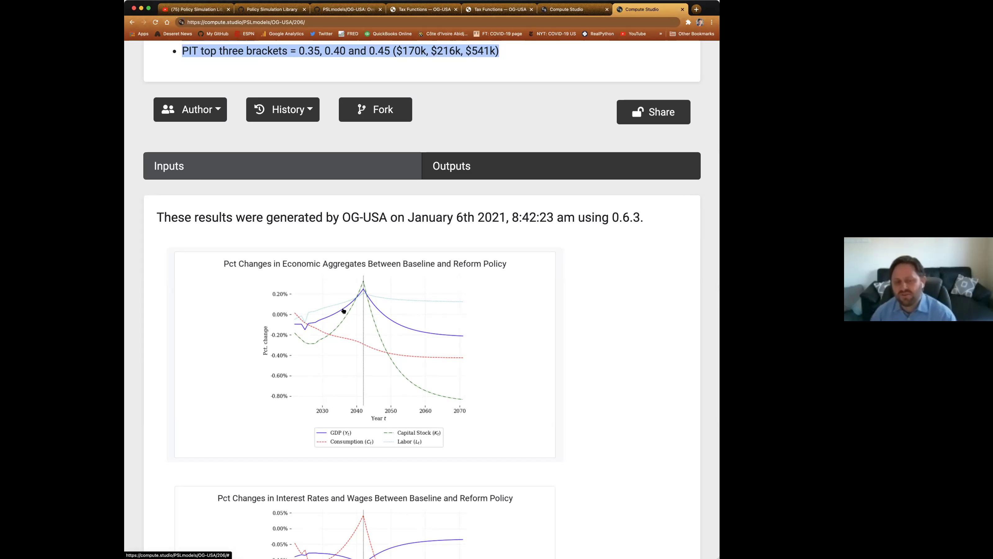
{"action": "scroll", "coordinate": [274, 325], "scroll_direction": "up", "scroll_amount": 1}
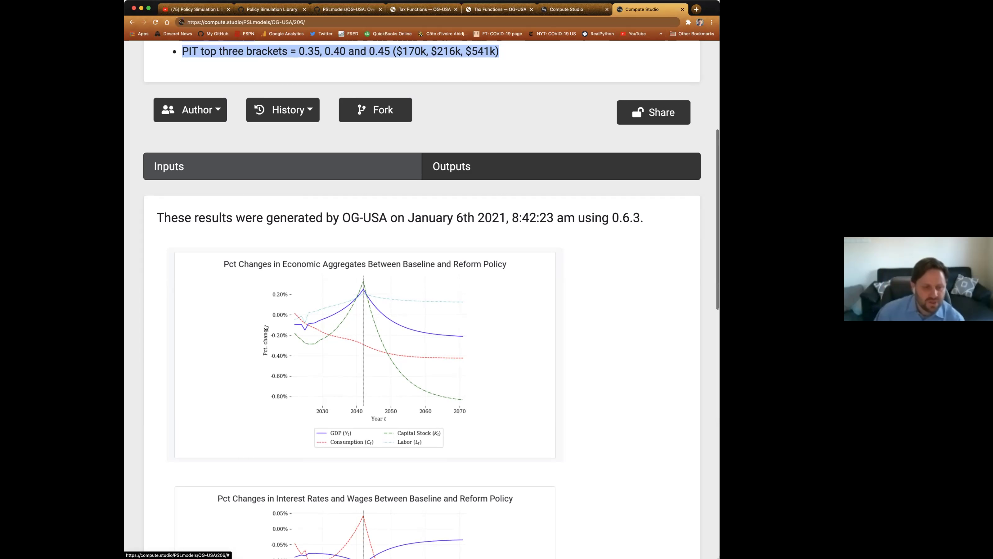
{"action": "scroll", "coordinate": [294, 320], "scroll_direction": "up", "scroll_amount": 1}
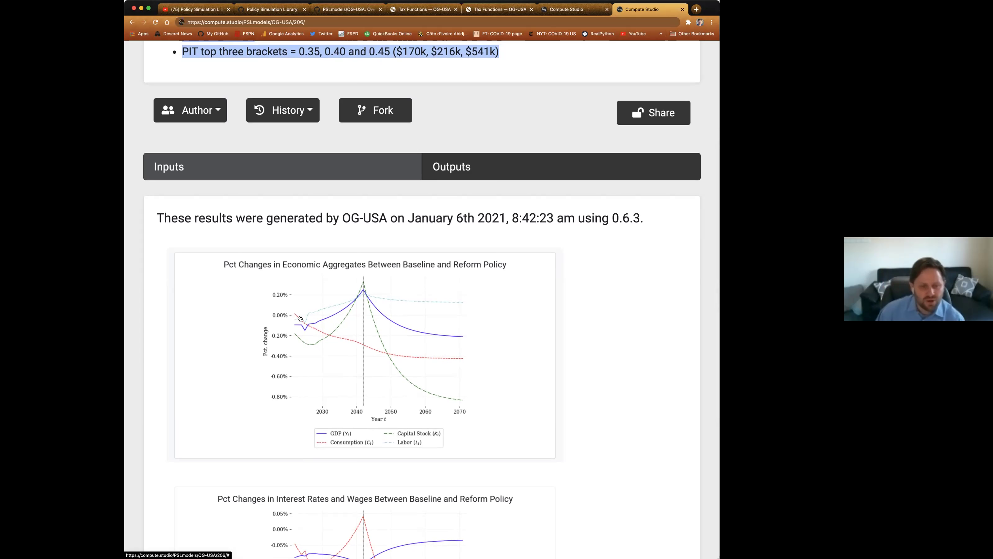
{"action": "scroll", "coordinate": [304, 318], "scroll_direction": "up", "scroll_amount": 1}
{"action": "scroll", "coordinate": [307, 316], "scroll_direction": "down", "scroll_amount": 1}
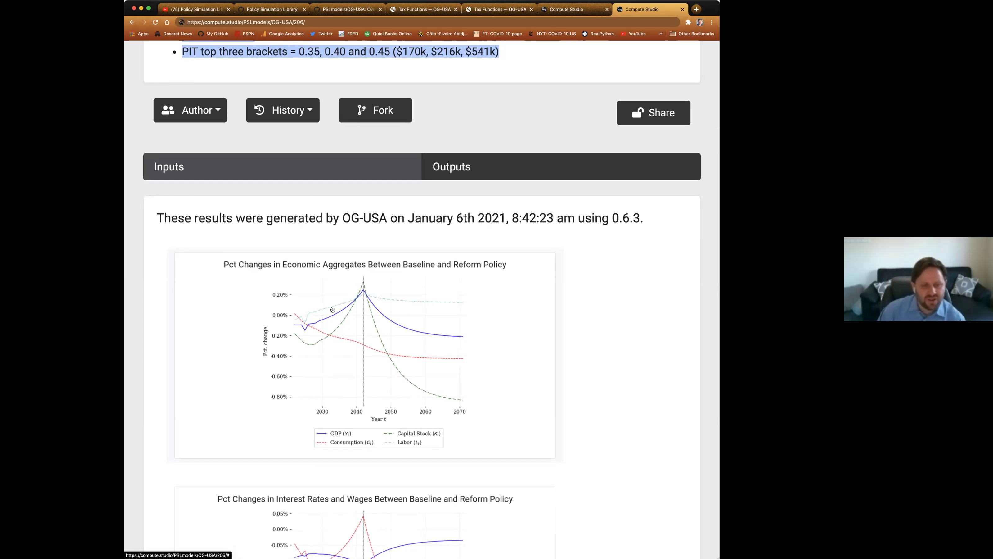
{"action": "scroll", "coordinate": [305, 319], "scroll_direction": "down", "scroll_amount": 1}
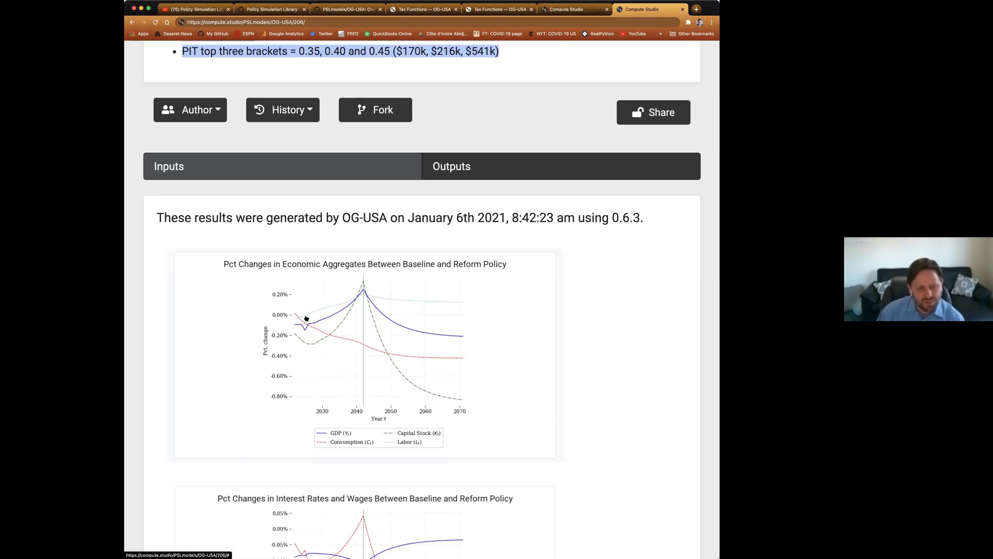
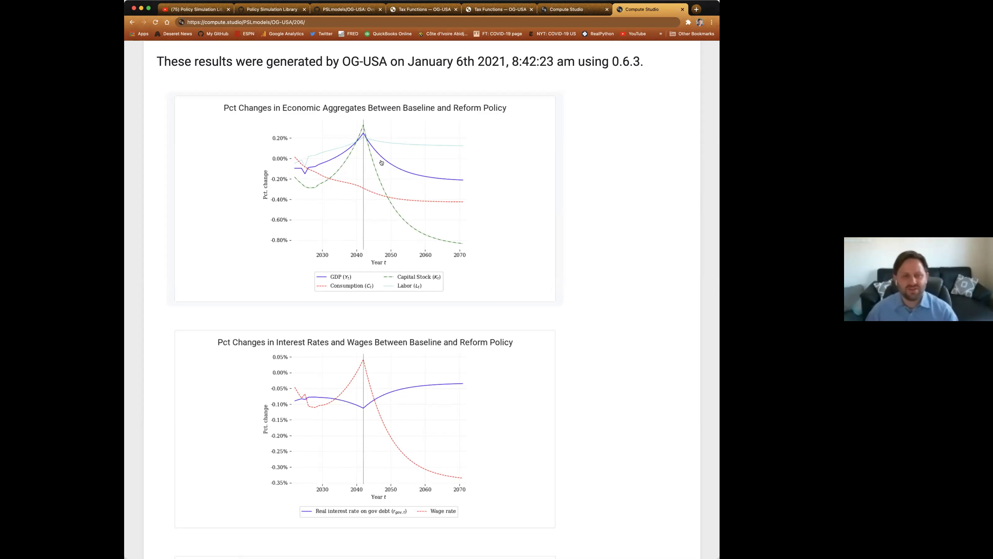
Examine the charts of interest rates and wages and of fiscal variables relative to GDP, comparing them with the economic aggregates chart
{"action": "scroll", "coordinate": [347, 243], "scroll_direction": "down", "scroll_amount": 3}
{"action": "scroll", "coordinate": [347, 243], "scroll_direction": "down", "scroll_amount": 5}
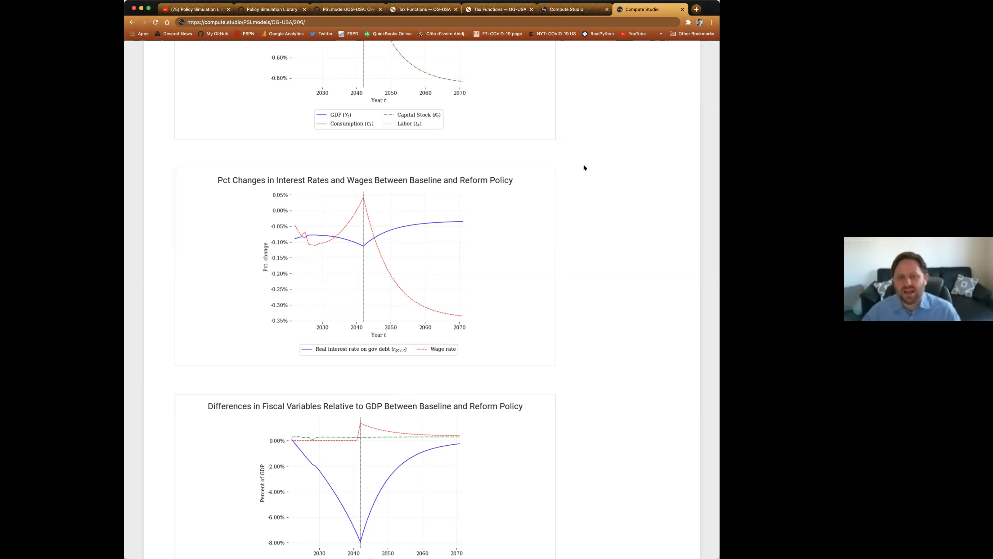
{"action": "scroll", "coordinate": [584, 164], "scroll_direction": "up", "scroll_amount": 5}
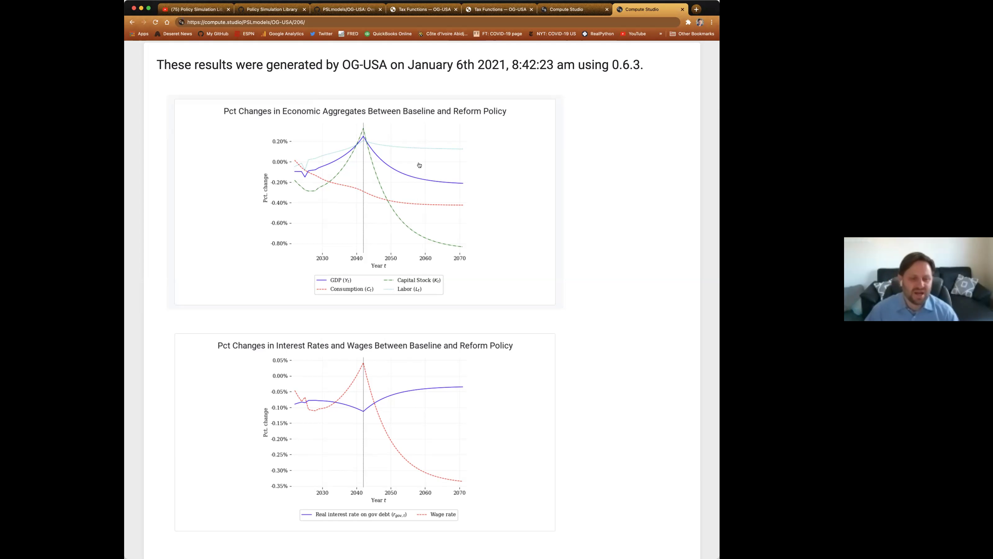
{"action": "scroll", "coordinate": [413, 168], "scroll_direction": "down", "scroll_amount": 6}
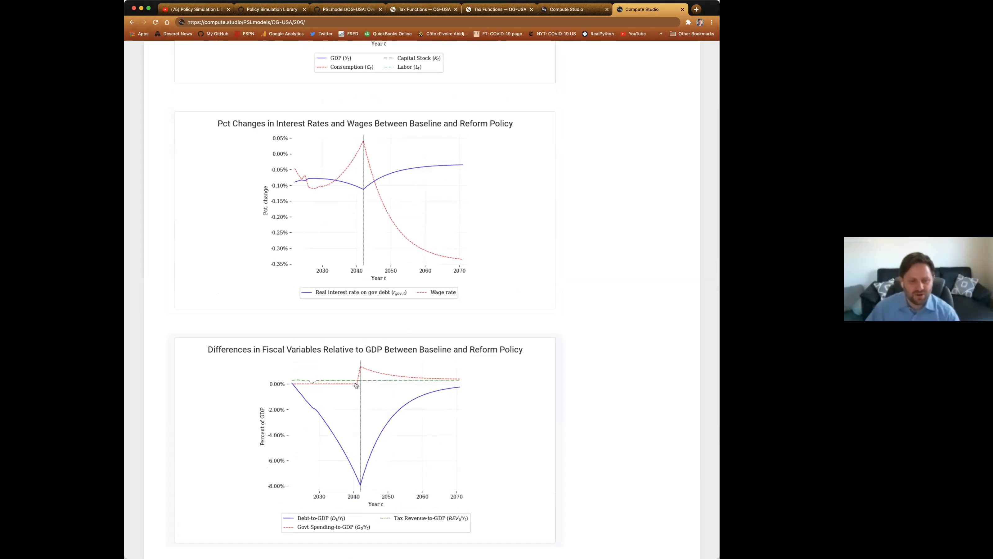
{"action": "scroll", "coordinate": [356, 386], "scroll_direction": "down", "scroll_amount": 1}
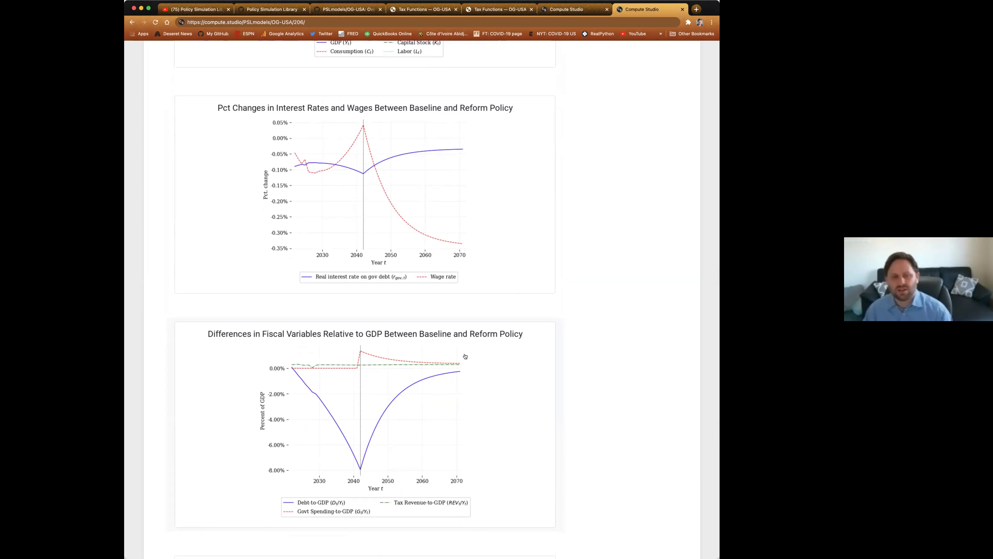
Open the inputs of simulation #206 and find the Fiscal Closure Rules among the Fiscal Policy Parameters
{"action": "scroll", "coordinate": [479, 356], "scroll_direction": "up", "scroll_amount": 10}
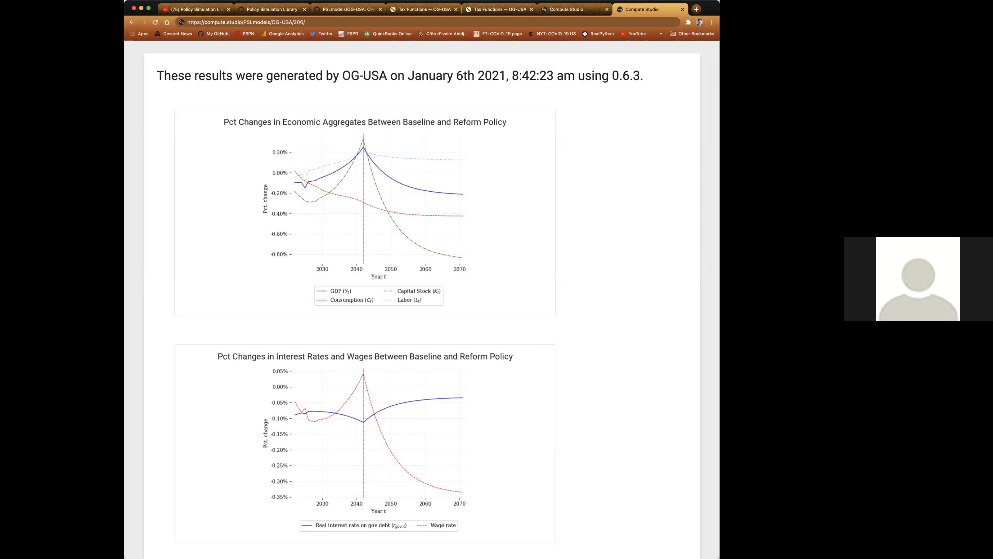
{"action": "scroll", "coordinate": [464, 282], "scroll_direction": "up", "scroll_amount": 10}
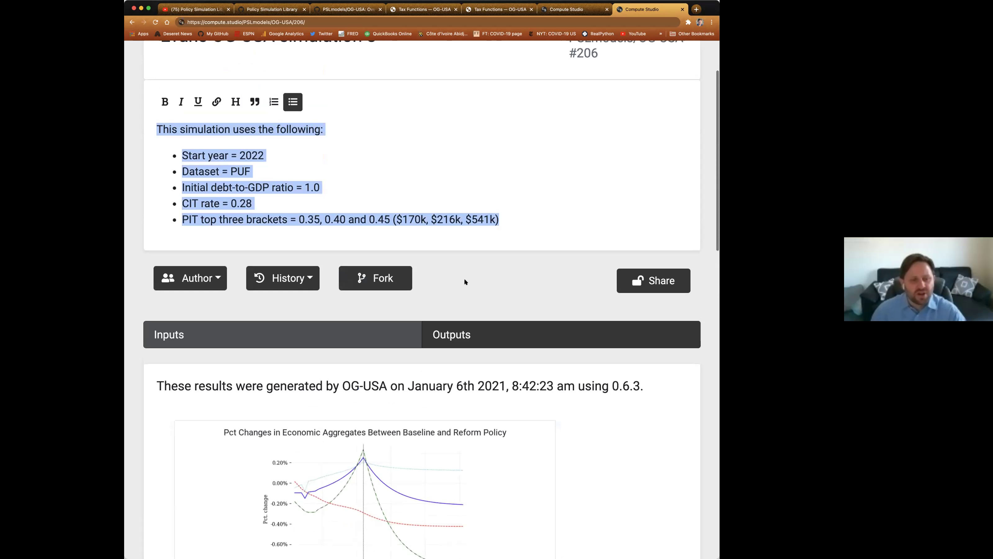
{"action": "left_click", "coordinate": [231, 333]}
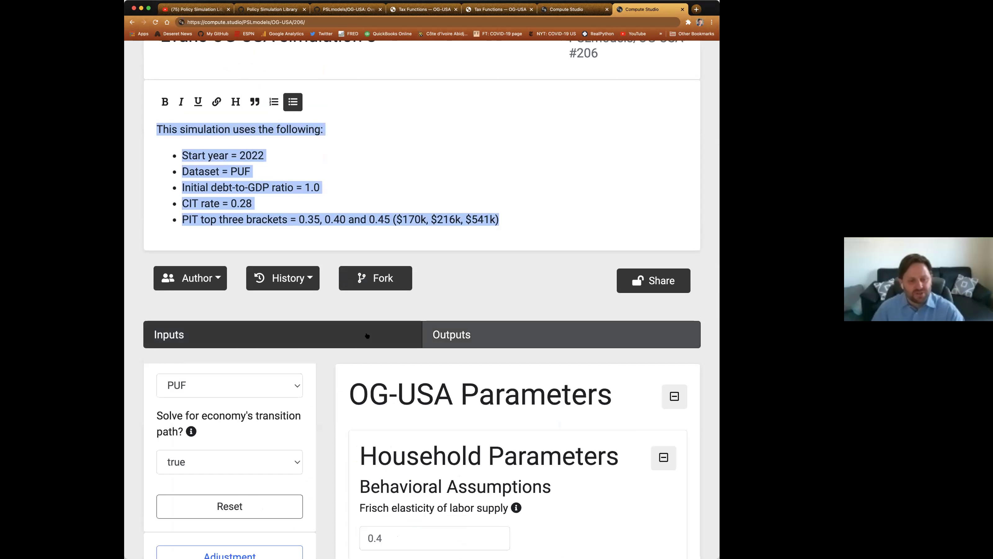
{"action": "scroll", "coordinate": [367, 336], "scroll_direction": "down", "scroll_amount": 3}
{"action": "scroll", "coordinate": [263, 405], "scroll_direction": "down", "scroll_amount": 5}
{"action": "scroll", "coordinate": [497, 385], "scroll_direction": "down", "scroll_amount": 8}
{"action": "scroll", "coordinate": [494, 387], "scroll_direction": "down", "scroll_amount": 9}
{"action": "scroll", "coordinate": [494, 388], "scroll_direction": "down", "scroll_amount": 6}
{"action": "scroll", "coordinate": [494, 387], "scroll_direction": "down", "scroll_amount": 5}
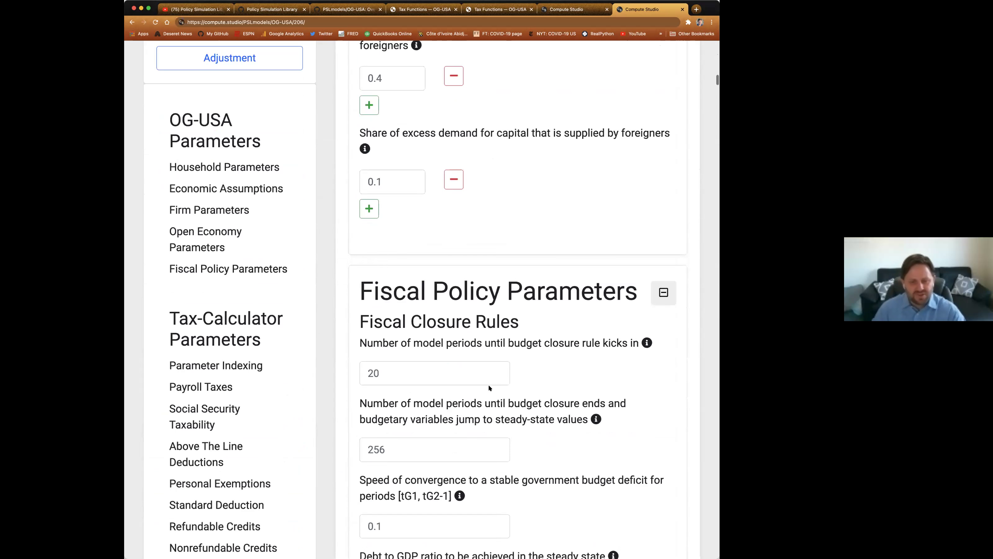
{"action": "scroll", "coordinate": [469, 383], "scroll_direction": "down", "scroll_amount": 2}
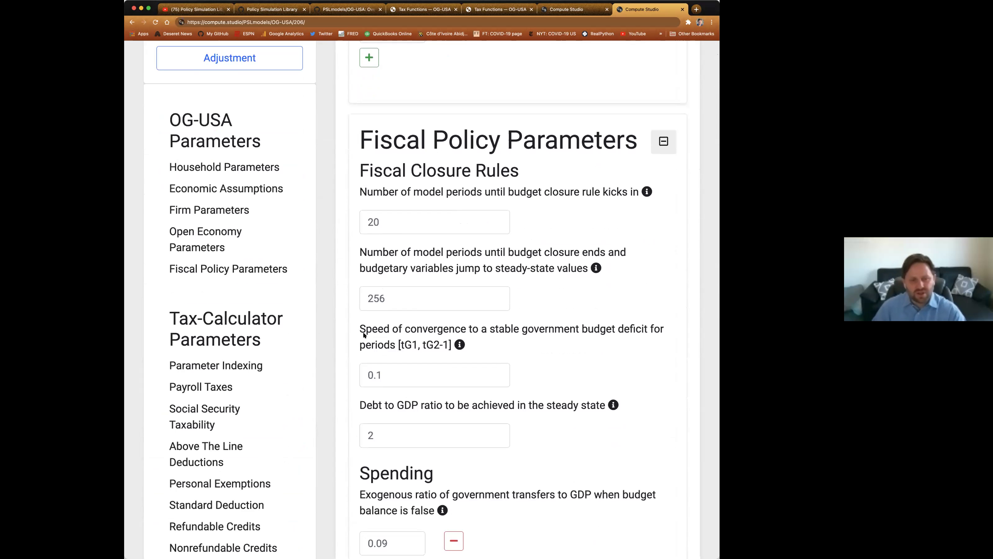
Review the fiscal closure settings for when the budget closure rule kicks in, when it ends, and its speed of convergence
{"action": "left_click", "coordinate": [365, 221]}
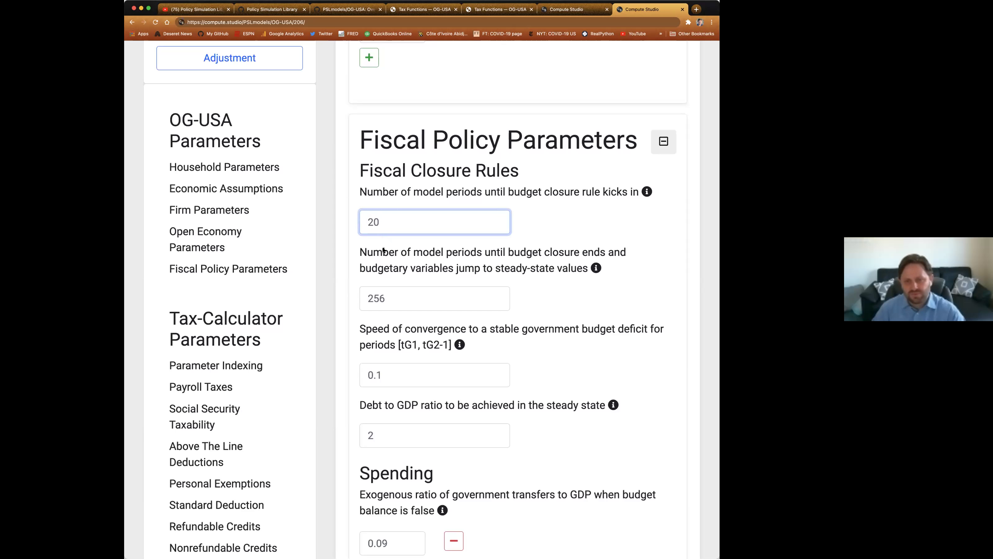
{"action": "left_click", "coordinate": [366, 297]}
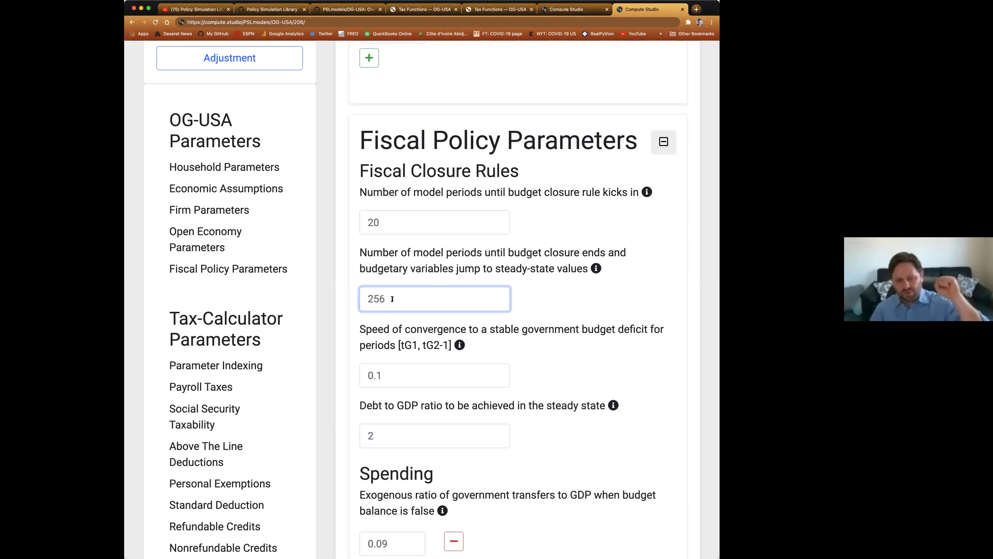
{"action": "scroll", "coordinate": [387, 357], "scroll_direction": "down", "scroll_amount": 3}
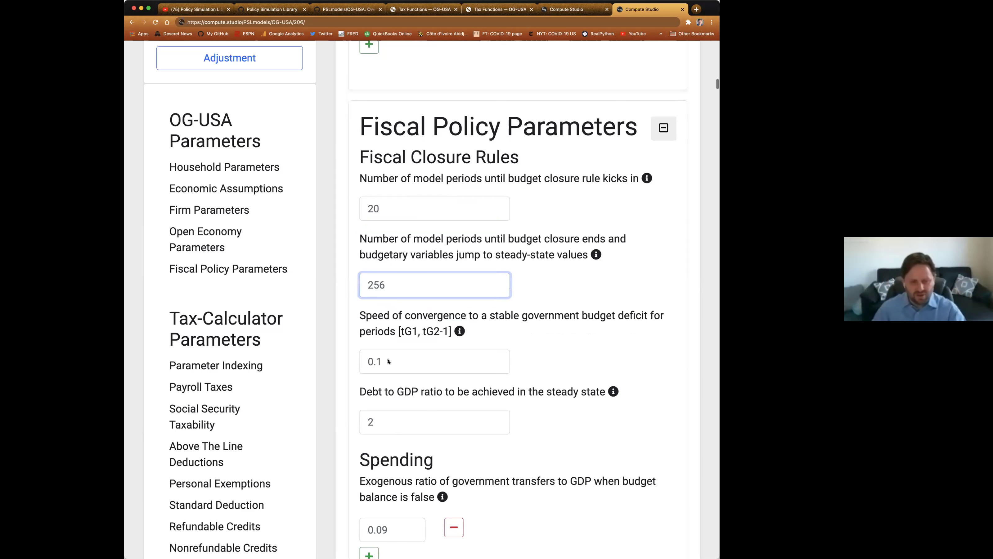
Try a steady-state debt to GDP ratio of 1.5 and clear the entry to restore the default
{"action": "left_click", "coordinate": [399, 364]}
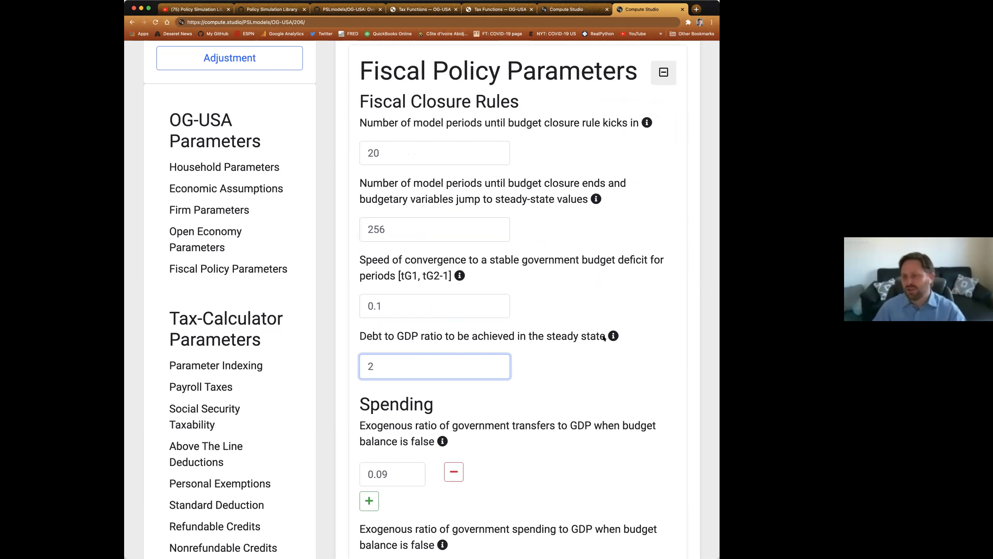
{"action": "mouse_move", "coordinate": [613, 337]}
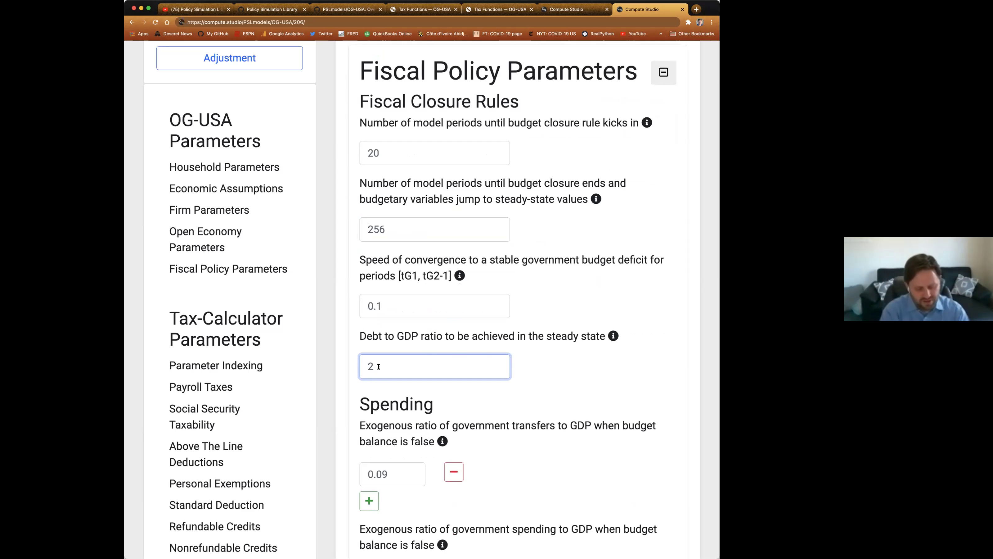
{"action": "key", "text": "Delete"}
{"action": "type", "text": "1"}
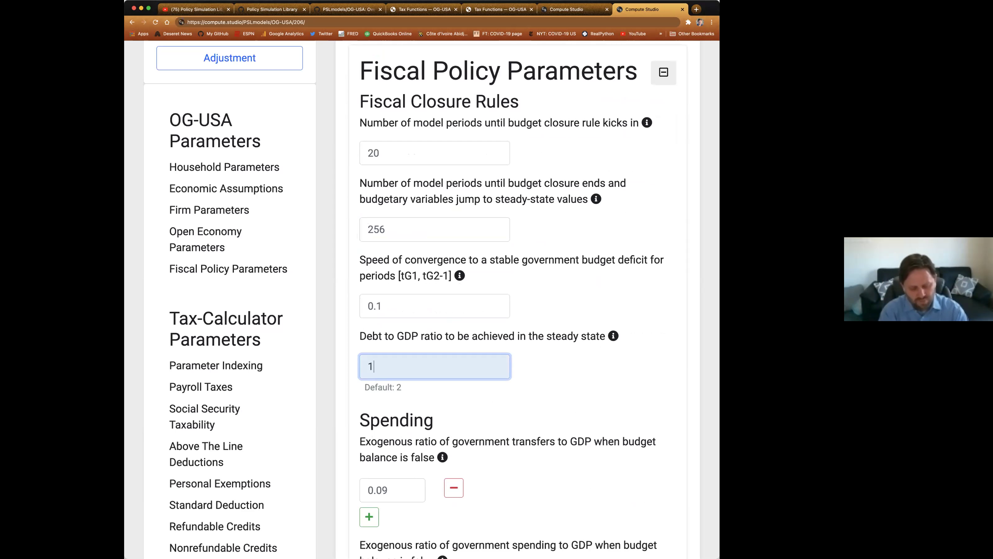
{"action": "type", "text": ".5"}
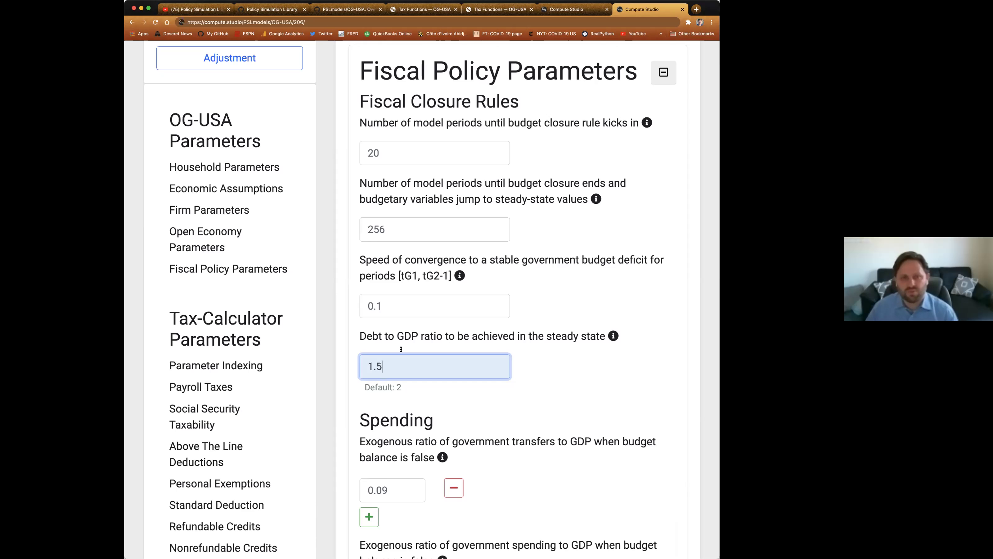
{"action": "key", "text": "BackSpace"}
{"action": "key", "text": "BackSpace"}
{"action": "key", "text": "BackSpace"}
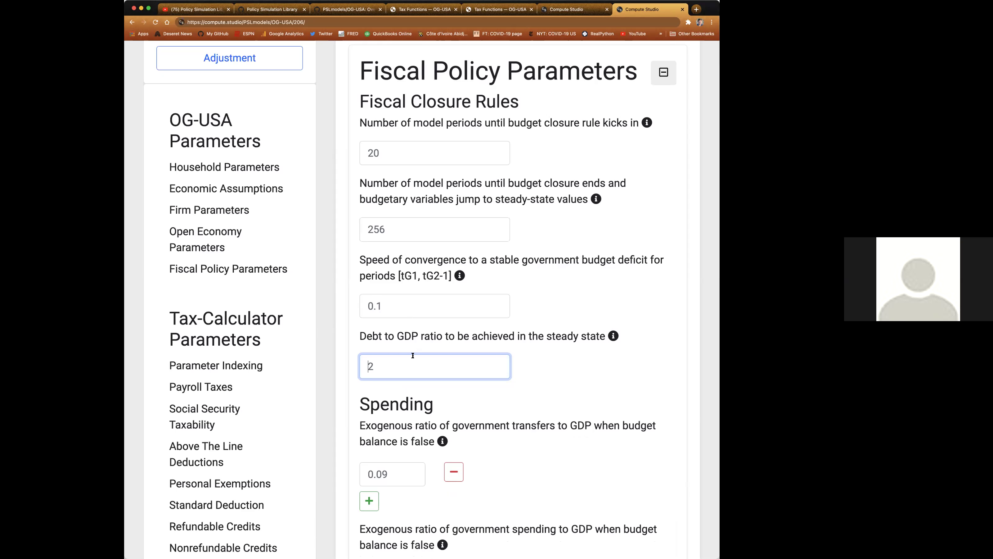
Review the Open Economy Parameters covering the world interest rate and the foreign shares of government debt and capital demand
{"action": "scroll", "coordinate": [570, 354], "scroll_direction": "up", "scroll_amount": 7}
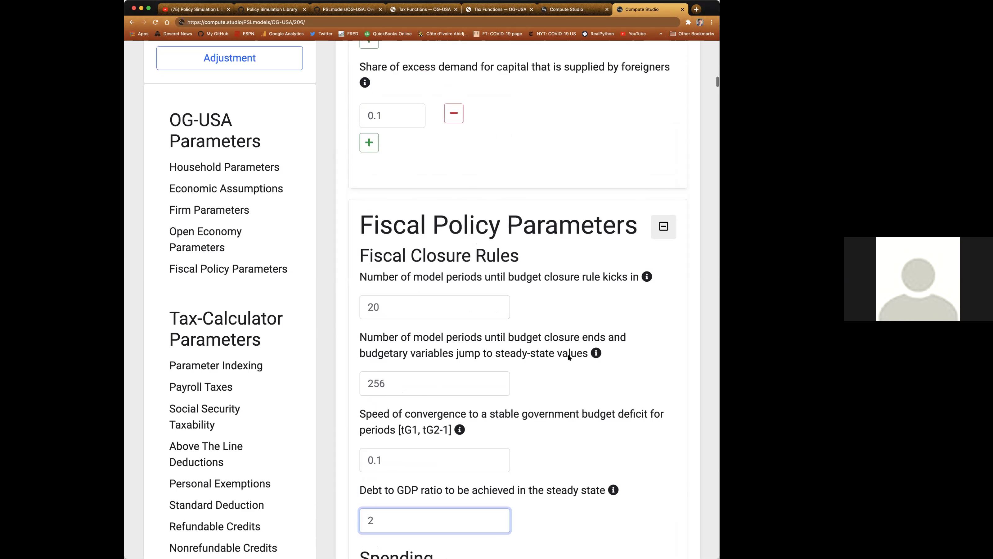
{"action": "scroll", "coordinate": [569, 356], "scroll_direction": "up", "scroll_amount": 7}
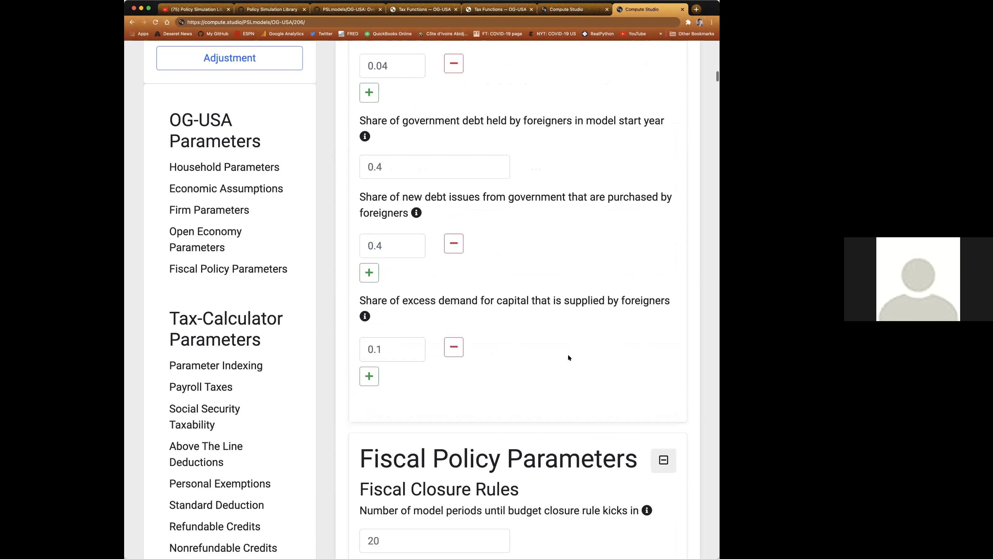
{"action": "scroll", "coordinate": [569, 357], "scroll_direction": "up", "scroll_amount": 2}
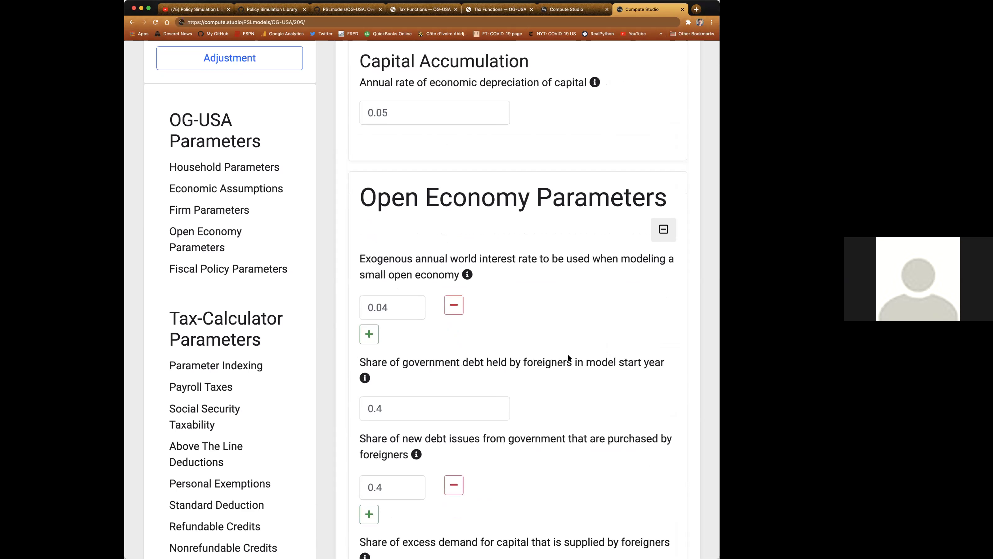
{"action": "scroll", "coordinate": [569, 357], "scroll_direction": "up", "scroll_amount": 3}
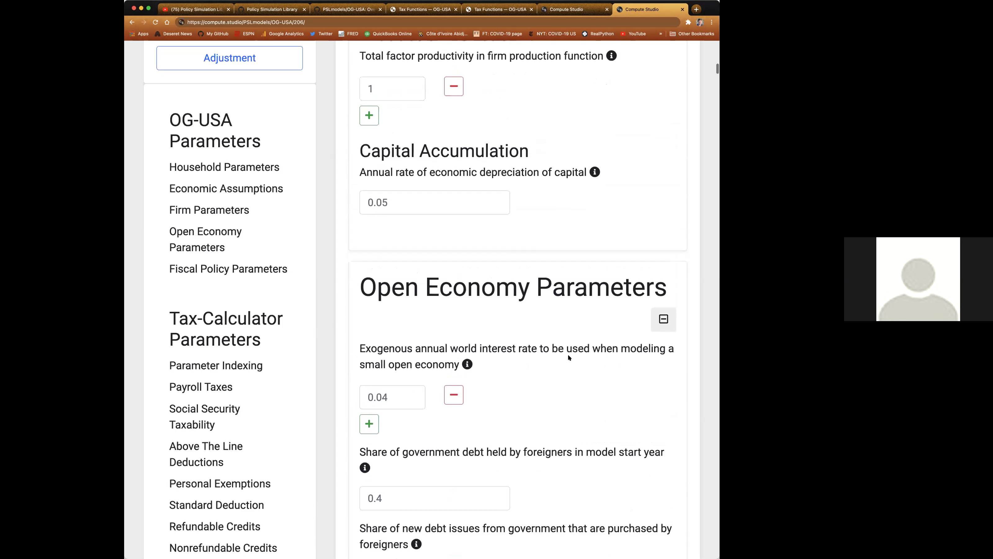
{"action": "scroll", "coordinate": [569, 357], "scroll_direction": "up", "scroll_amount": 1}
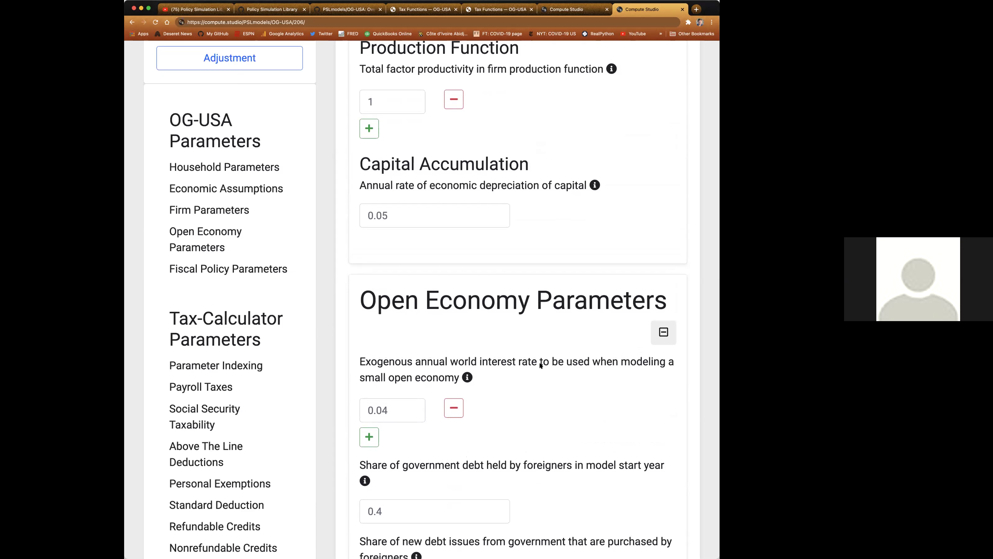
{"action": "scroll", "coordinate": [540, 365], "scroll_direction": "down", "scroll_amount": 4}
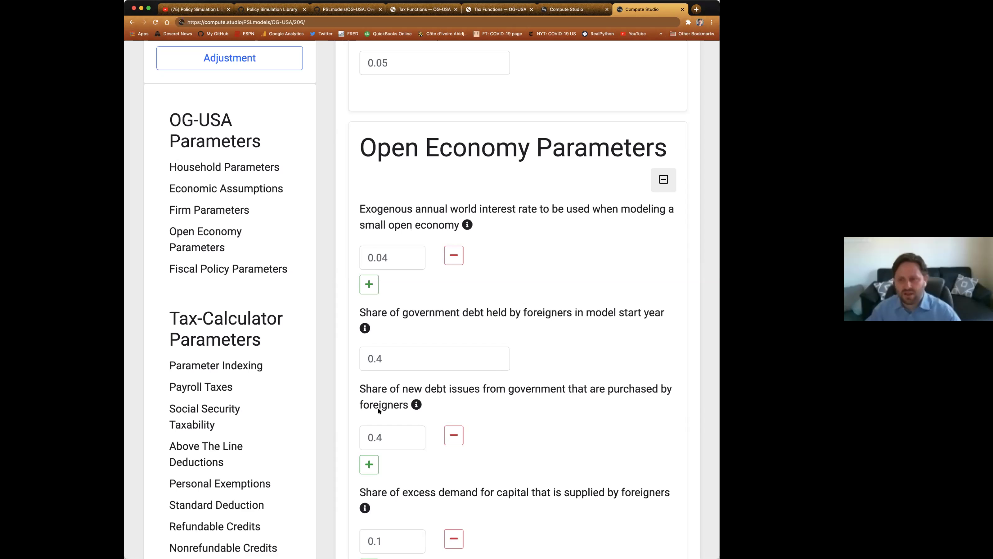
Return to the outputs of simulation #206 and download the results below the table of percentage changes in economic aggregates
{"action": "scroll", "coordinate": [407, 273], "scroll_direction": "up", "scroll_amount": 20}
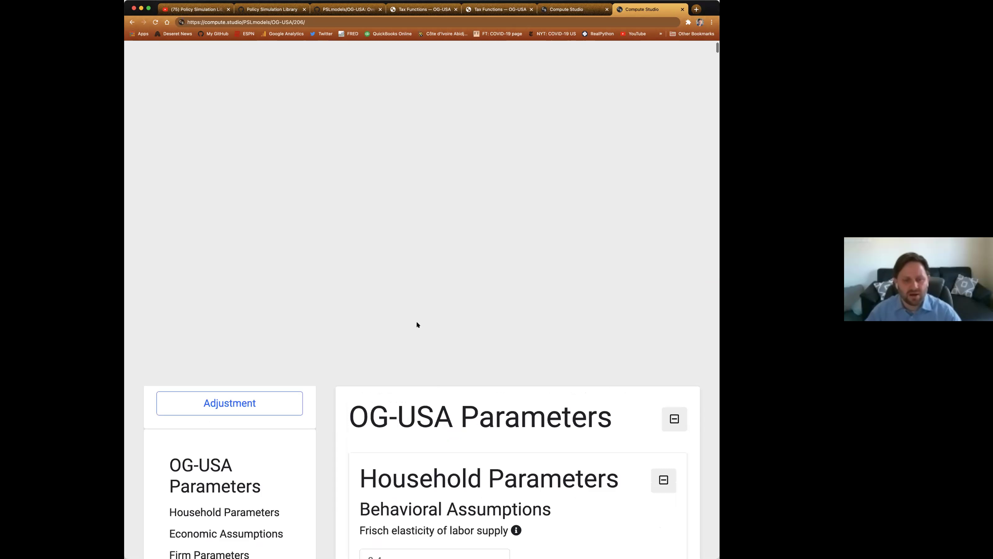
{"action": "left_click", "coordinate": [476, 419]}
{"action": "scroll", "coordinate": [440, 440], "scroll_direction": "down", "scroll_amount": 4}
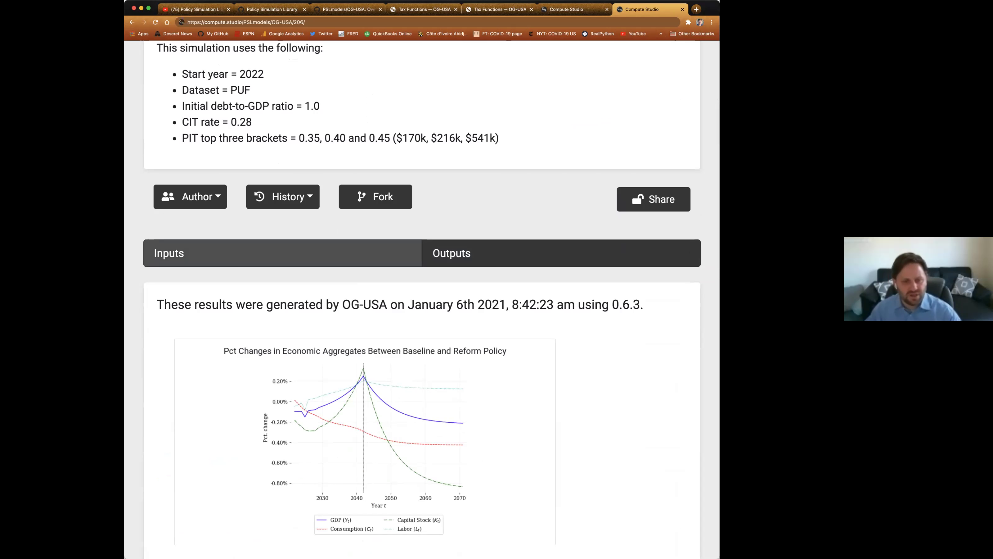
{"action": "scroll", "coordinate": [592, 323], "scroll_direction": "down", "scroll_amount": 15}
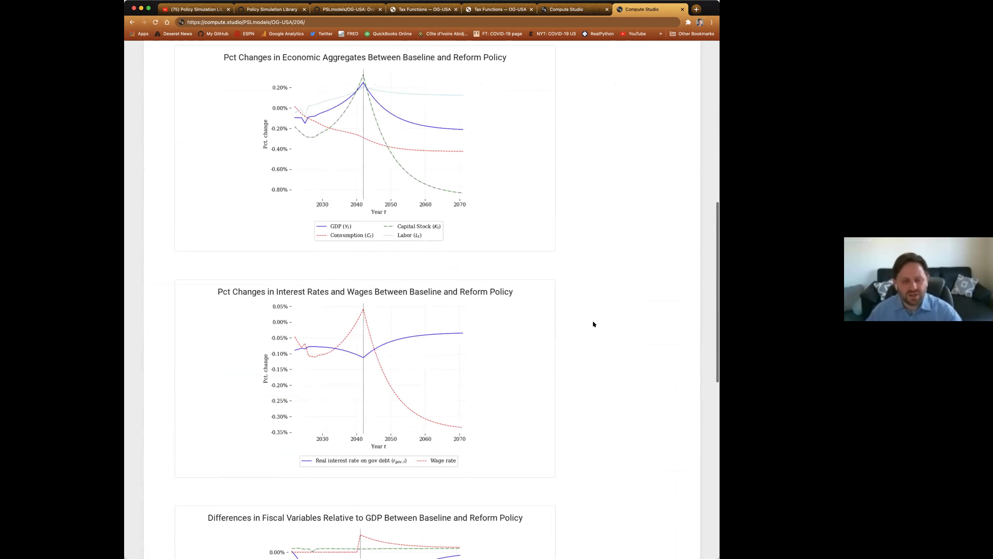
{"action": "scroll", "coordinate": [593, 324], "scroll_direction": "down", "scroll_amount": 5}
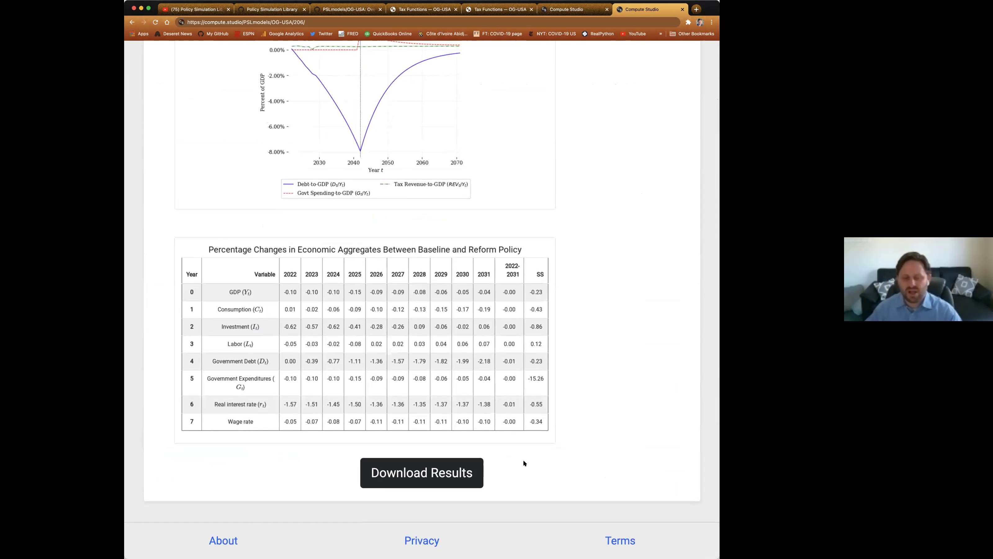
{"action": "left_click", "coordinate": [427, 473]}
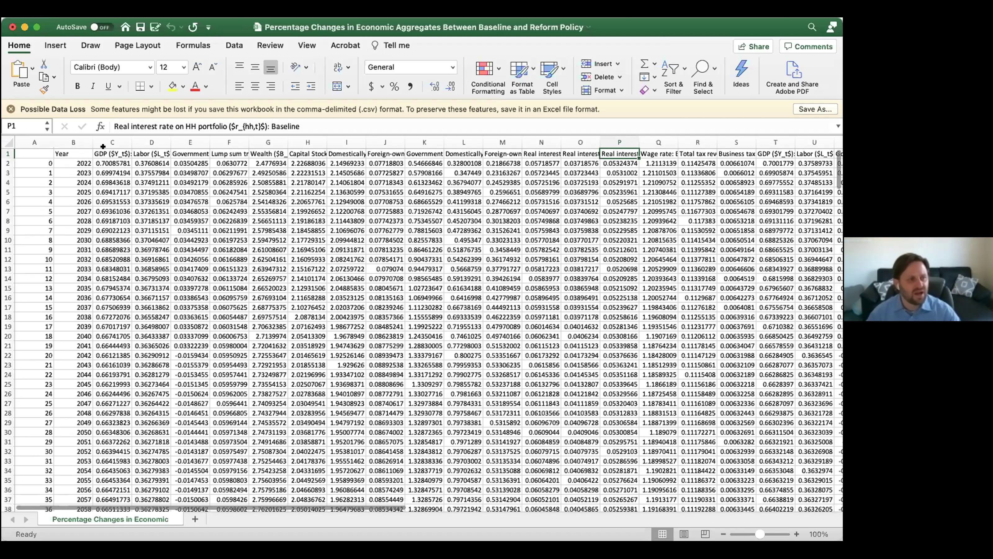
In Excel, inspect the baseline GDP and labor column headers in cells C1 and D1 of the downloaded results
{"action": "left_click", "coordinate": [103, 147]}
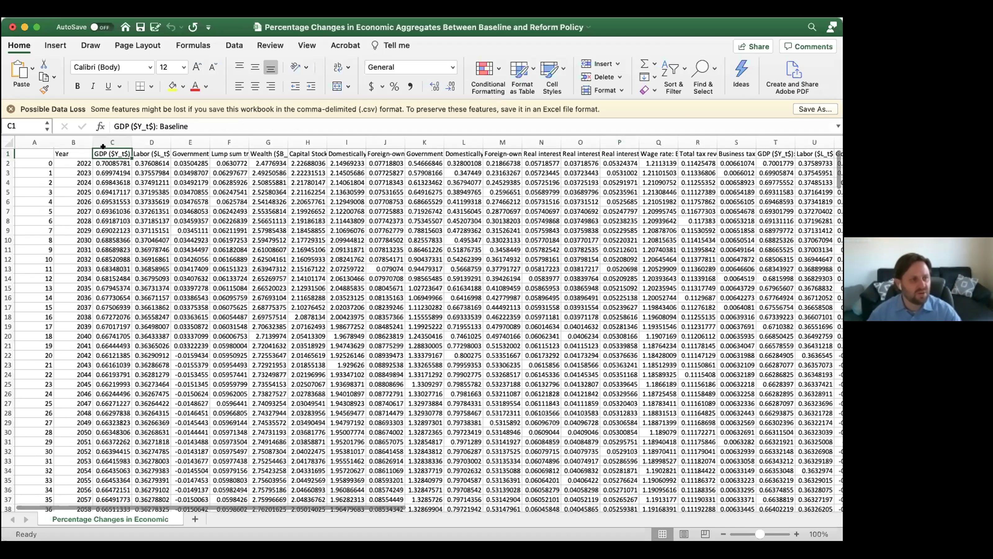
{"action": "scroll", "coordinate": [56, 243], "scroll_direction": "down", "scroll_amount": 8}
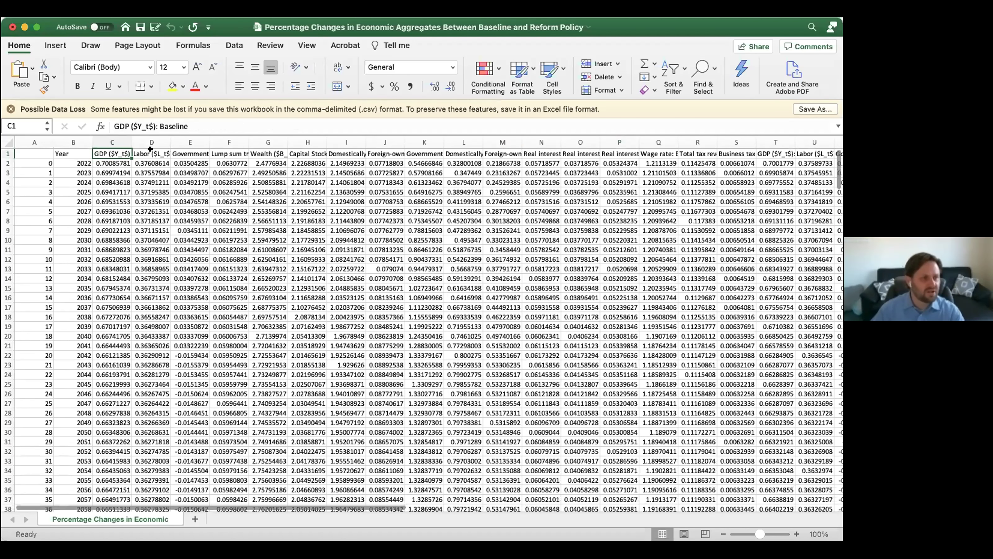
{"action": "left_click", "coordinate": [145, 153]}
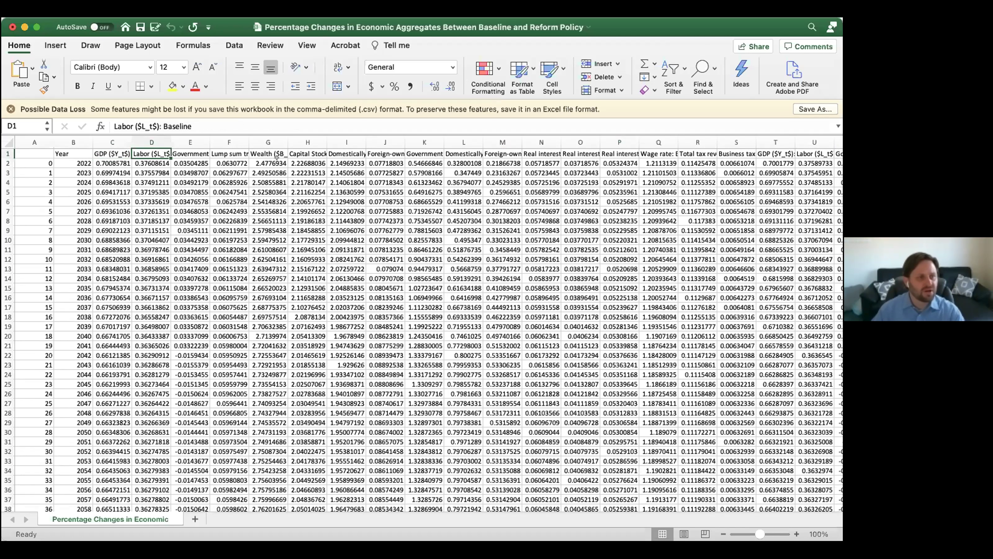